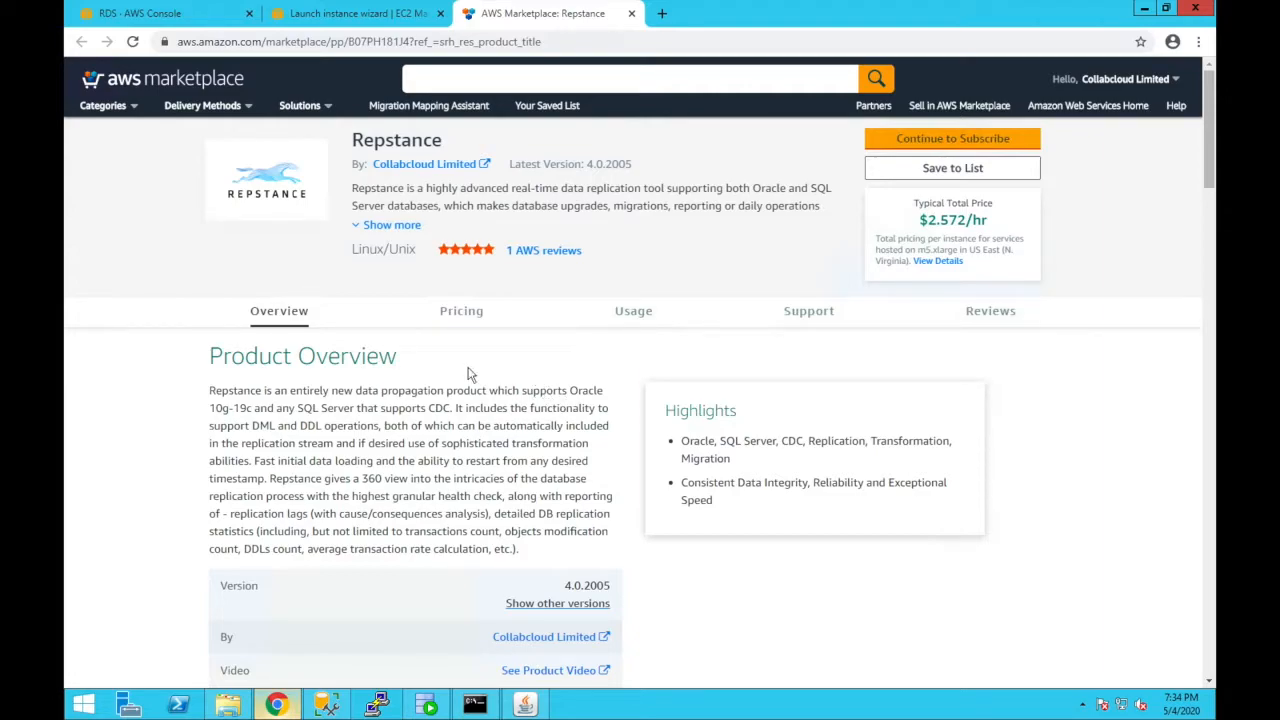
# Go to the Amazon RDS console and view the list of databases
pyautogui.click(195, 19)
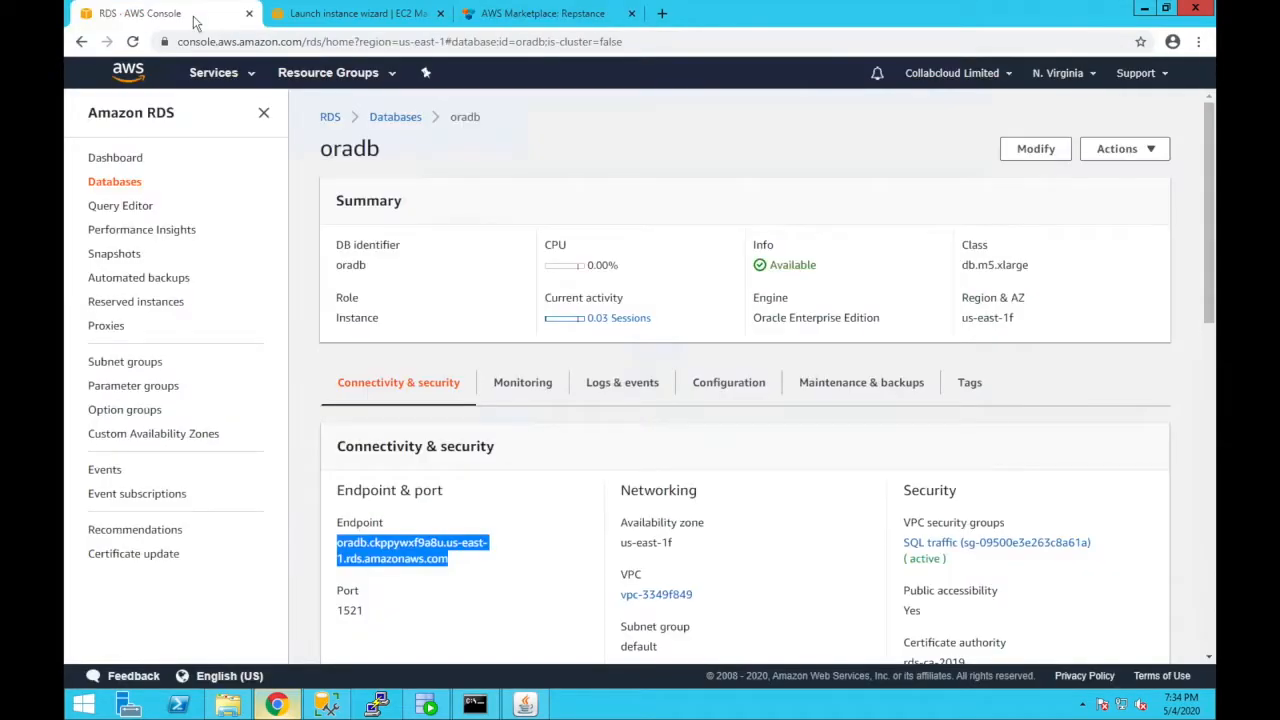
pyautogui.click(396, 117)
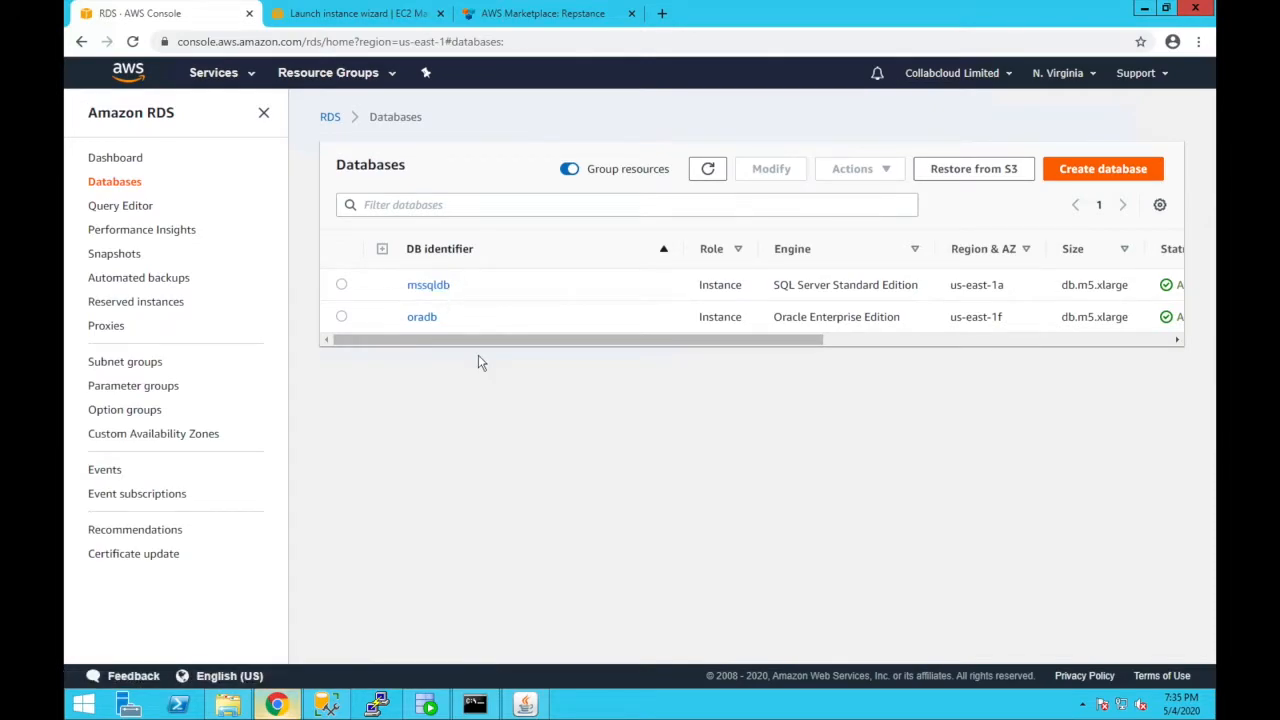
# Switch to Oracle SQL Developer and examine the tables of the SOE user in the ORADB connection
pyautogui.click(428, 703)
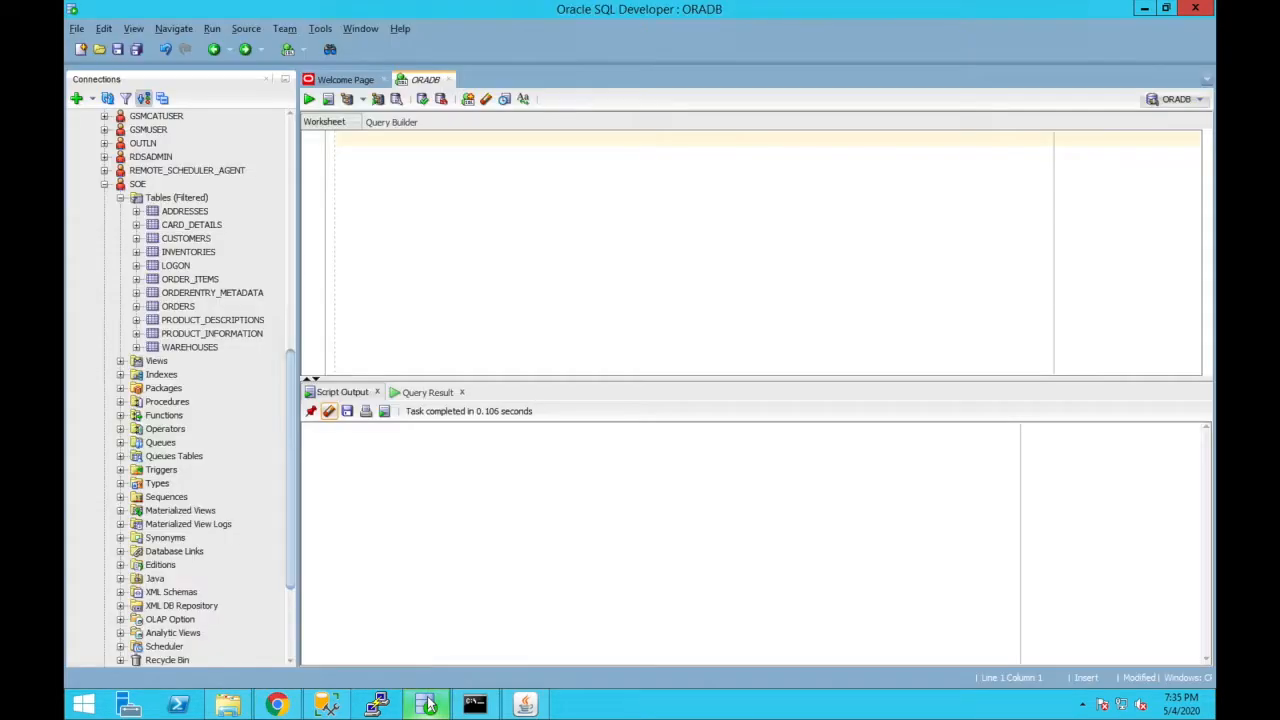
pyautogui.click(292, 238)
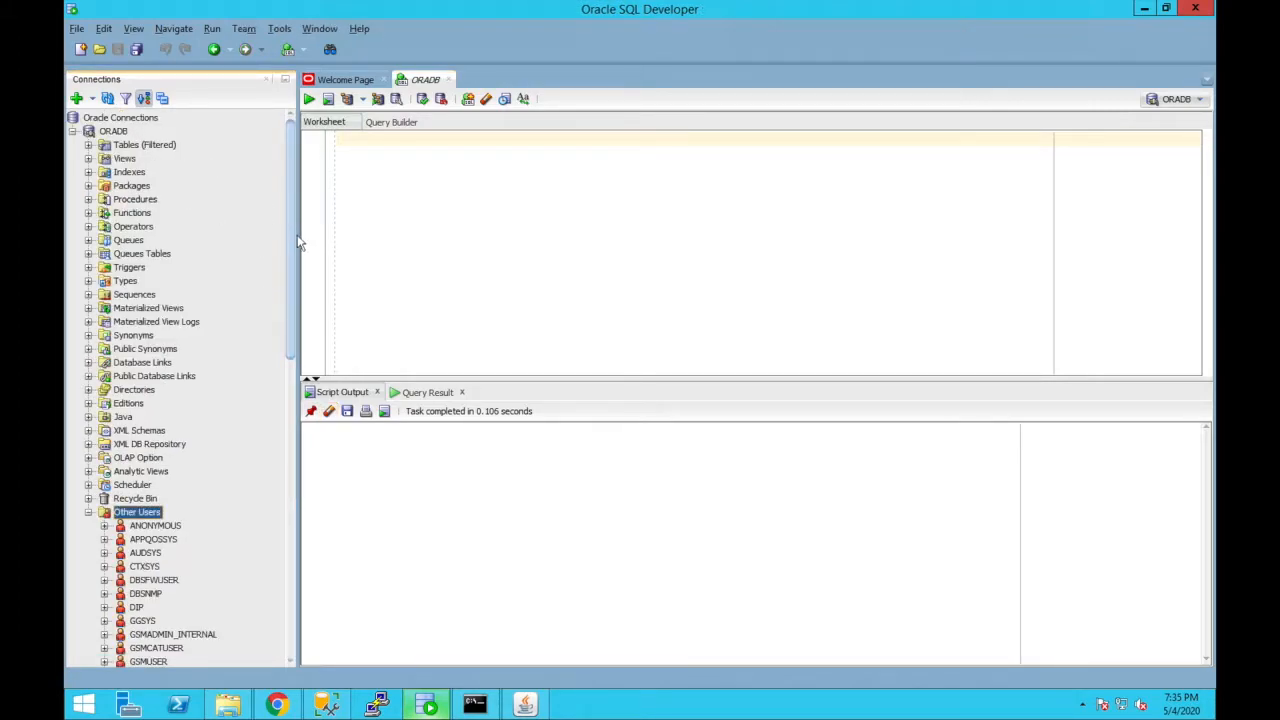
pyautogui.moveTo(292, 241); pyautogui.dragTo(304, 412)
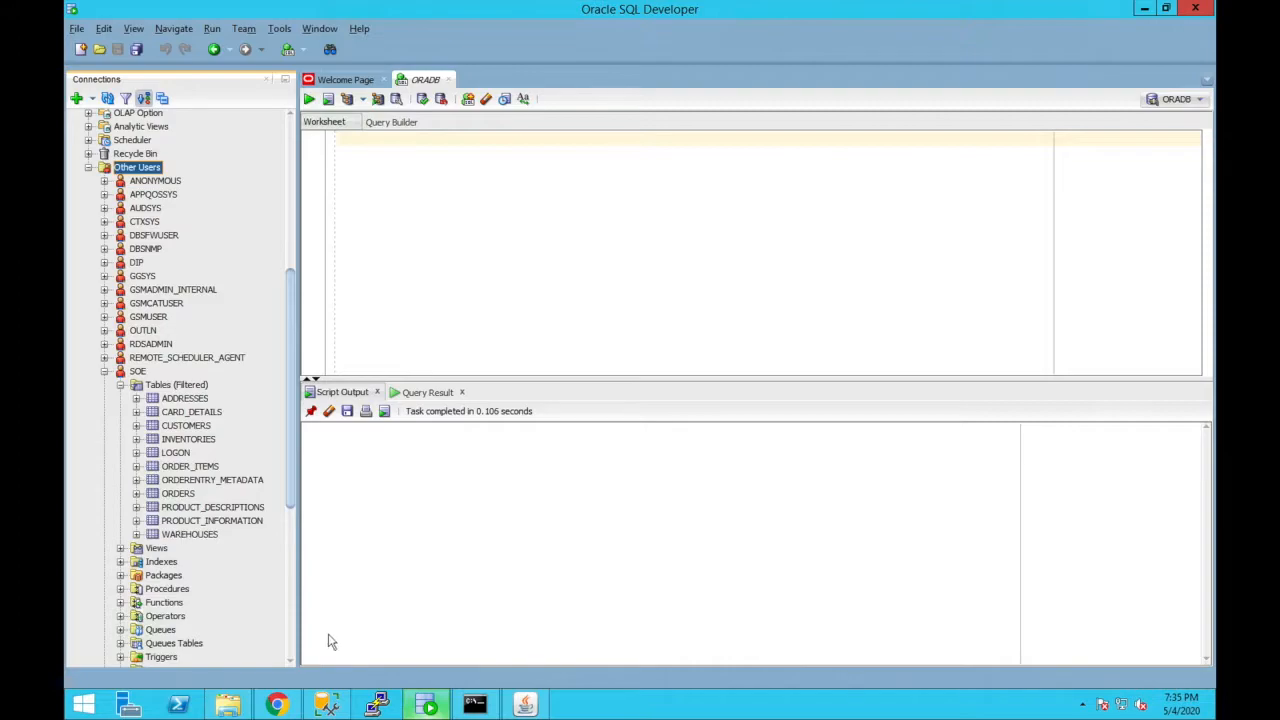
# Switch to SQL Server Management Studio and refresh the Tables folder of the oradb database to check its contents
pyautogui.click(330, 703)
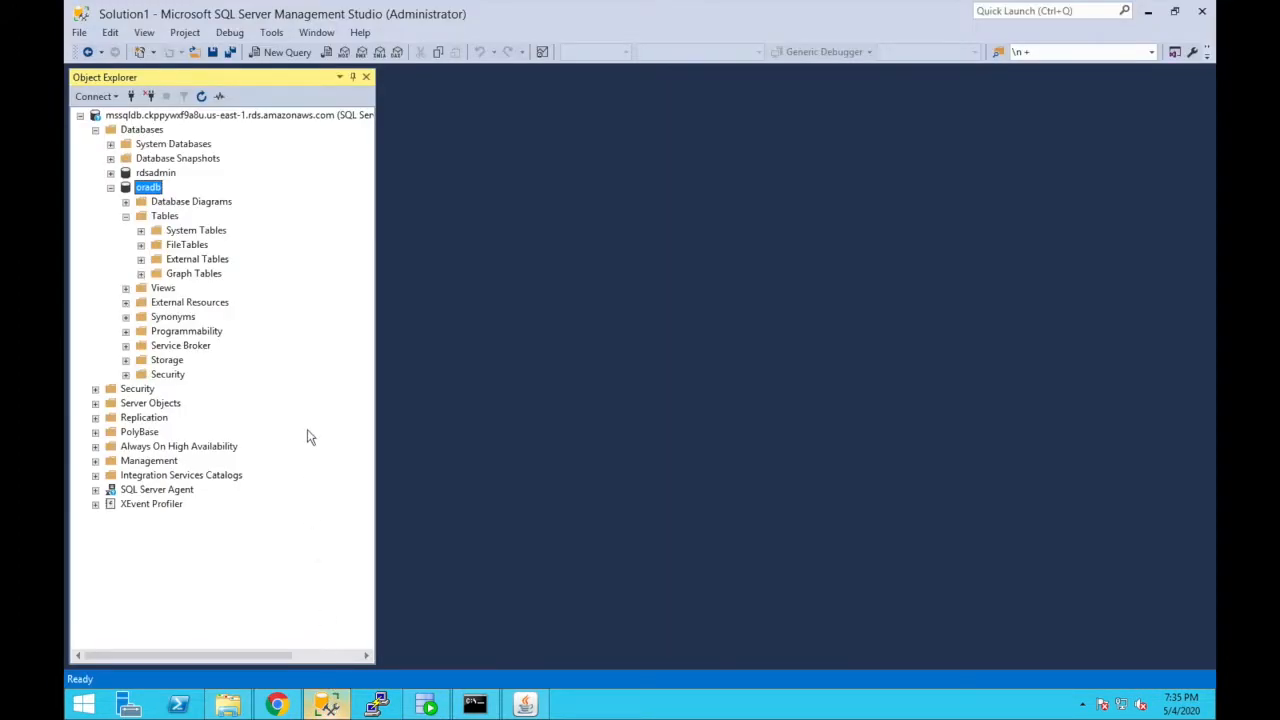
pyautogui.click(162, 216)
pyautogui.click(201, 96)
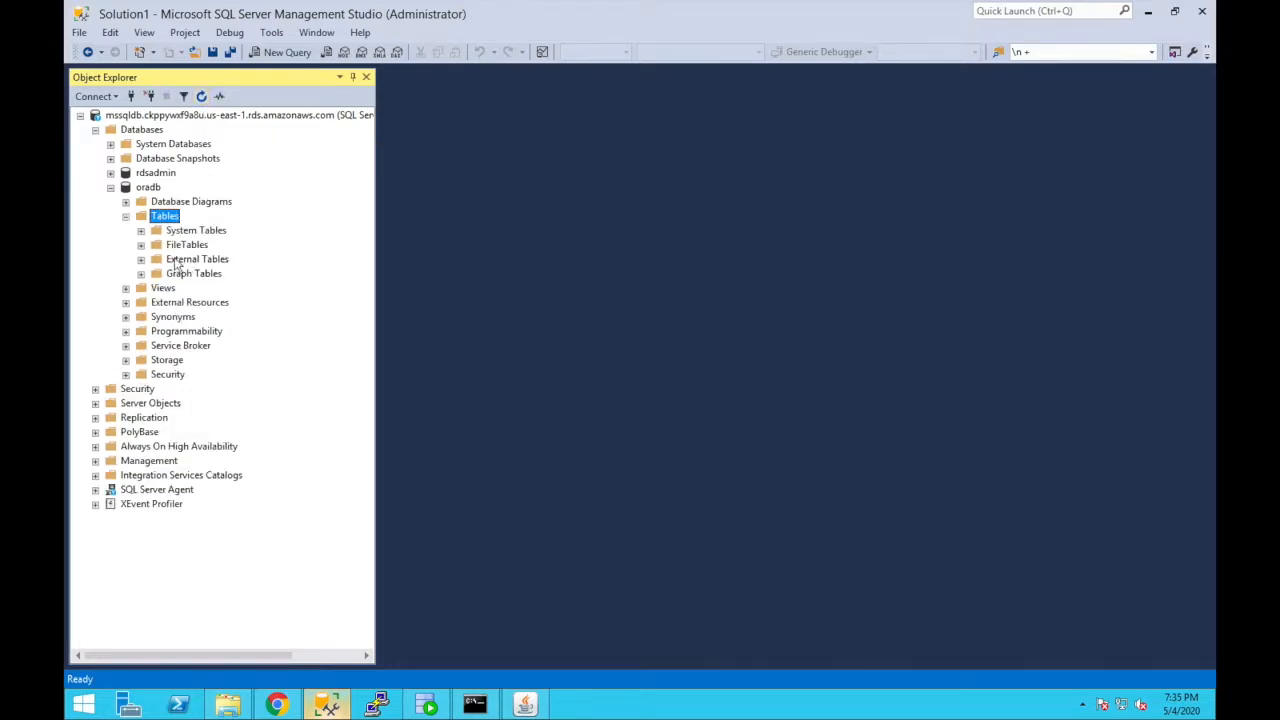
# Create the schema SOE in the oradb database by running "create schema SOE" in a new query
pyautogui.click(152, 191)
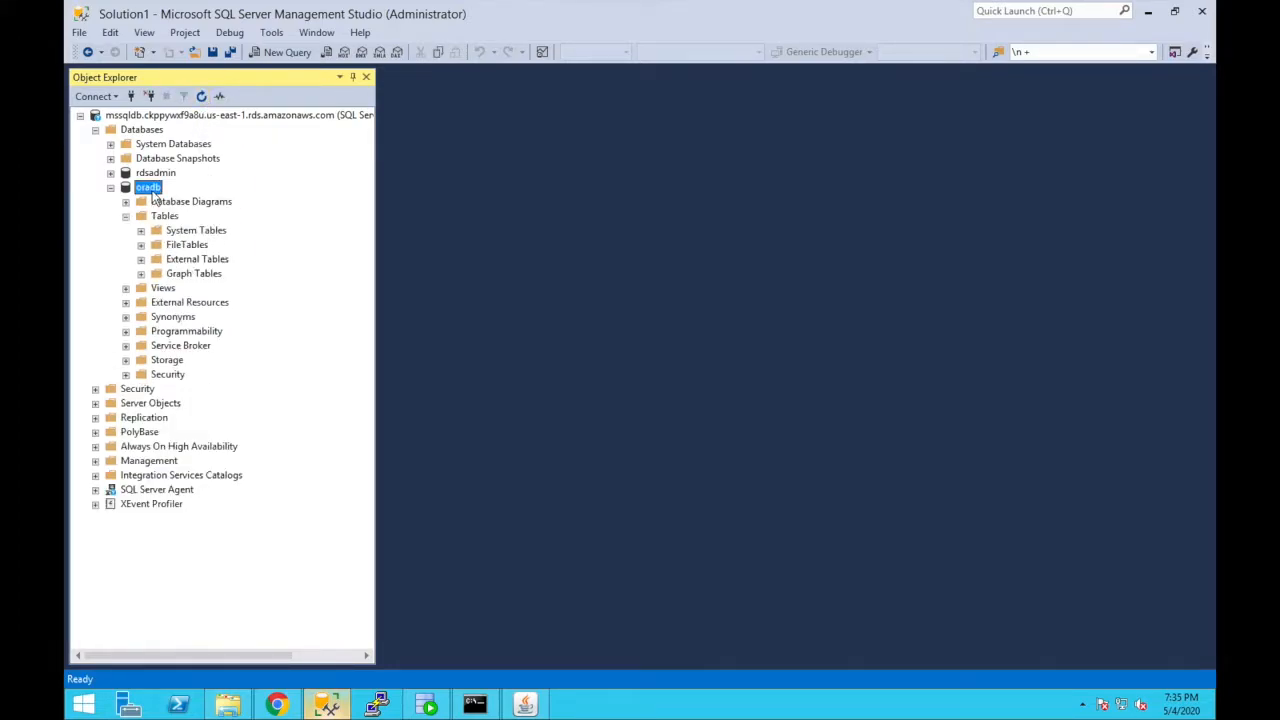
pyautogui.click(287, 52)
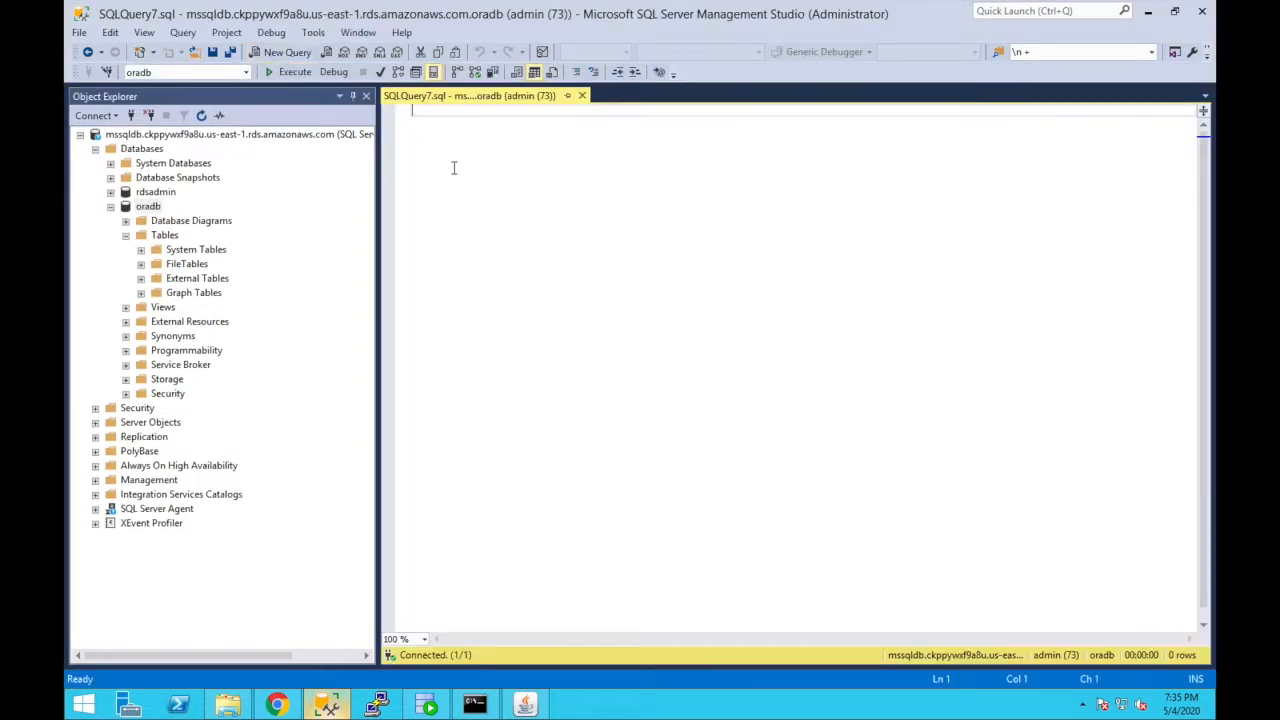
pyautogui.write('cr')
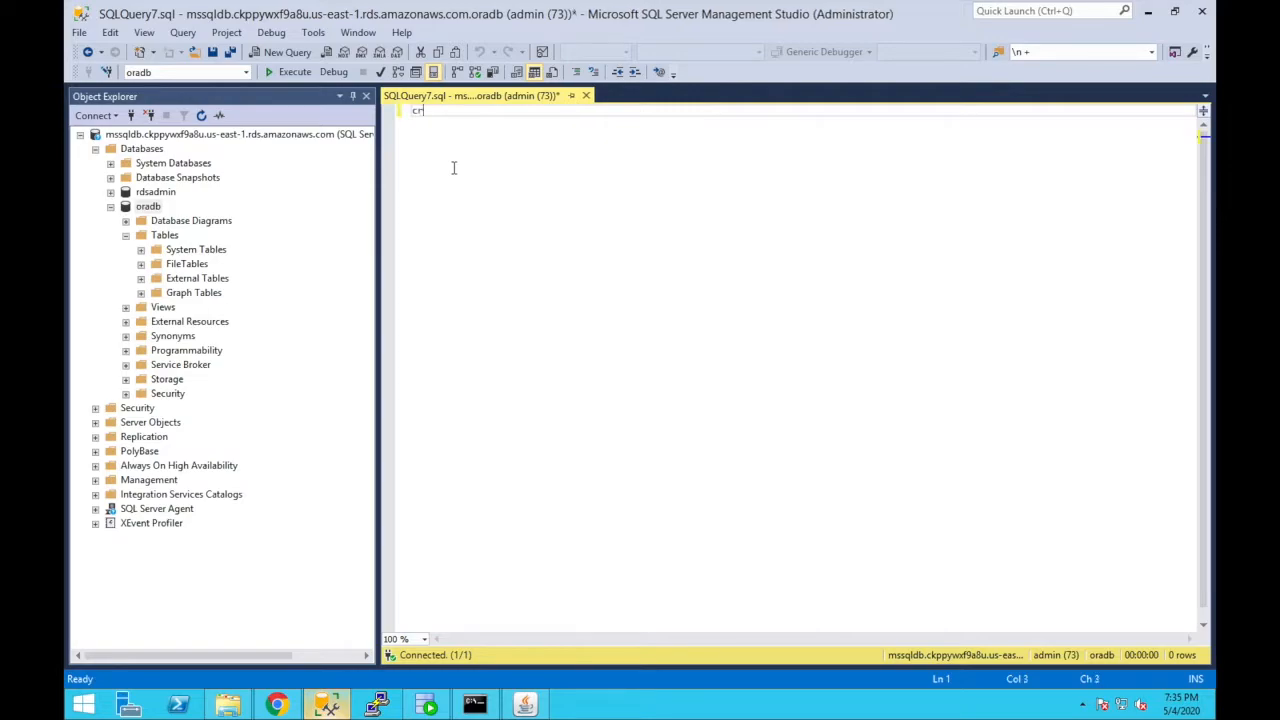
pyautogui.write('eate schema SOE')
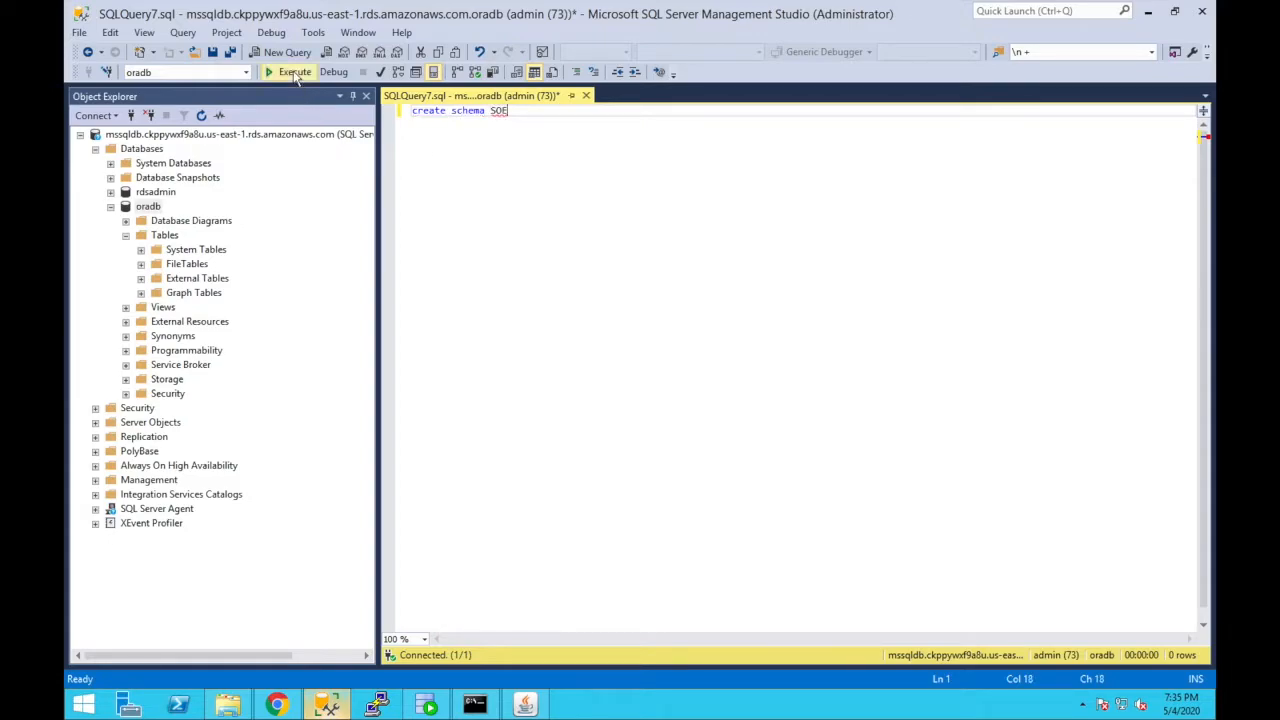
pyautogui.click(295, 74)
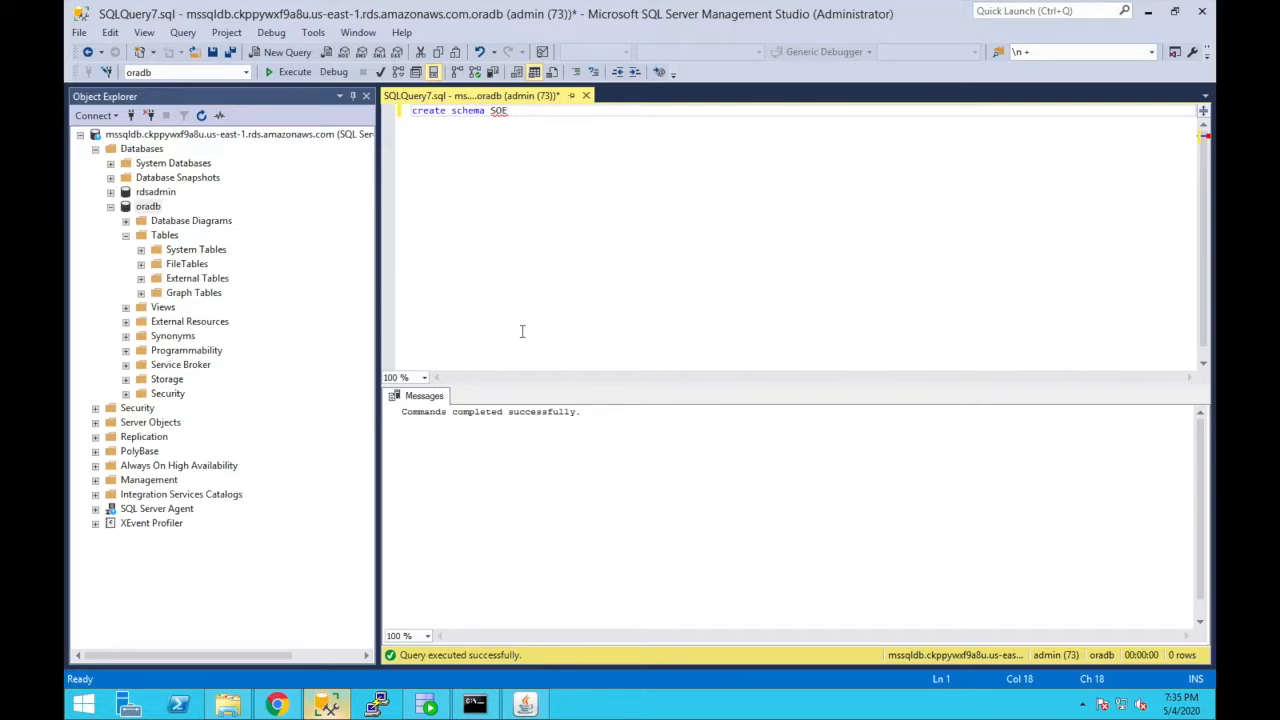
# Switch to the EC2 launch wizard in Chrome, search for "Repstance" and choose the standard Repstance image from AWS Marketplace
pyautogui.click(277, 705)
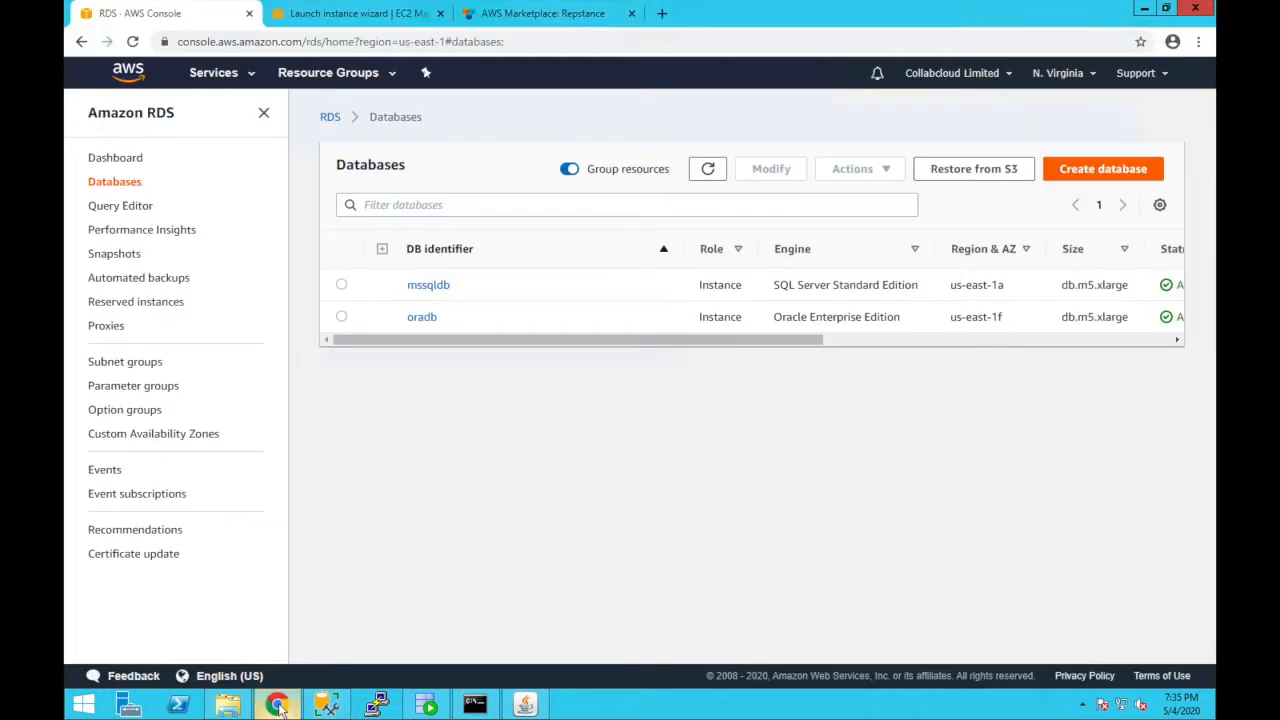
pyautogui.click(372, 18)
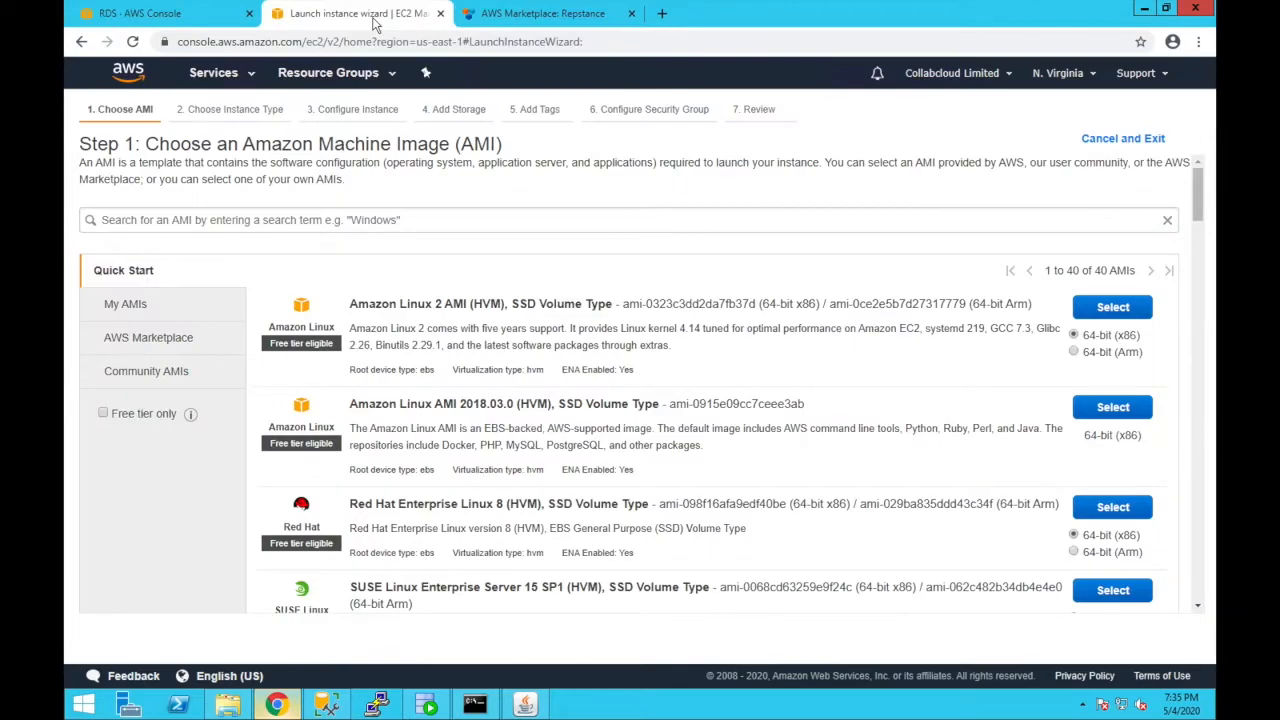
pyautogui.click(362, 218)
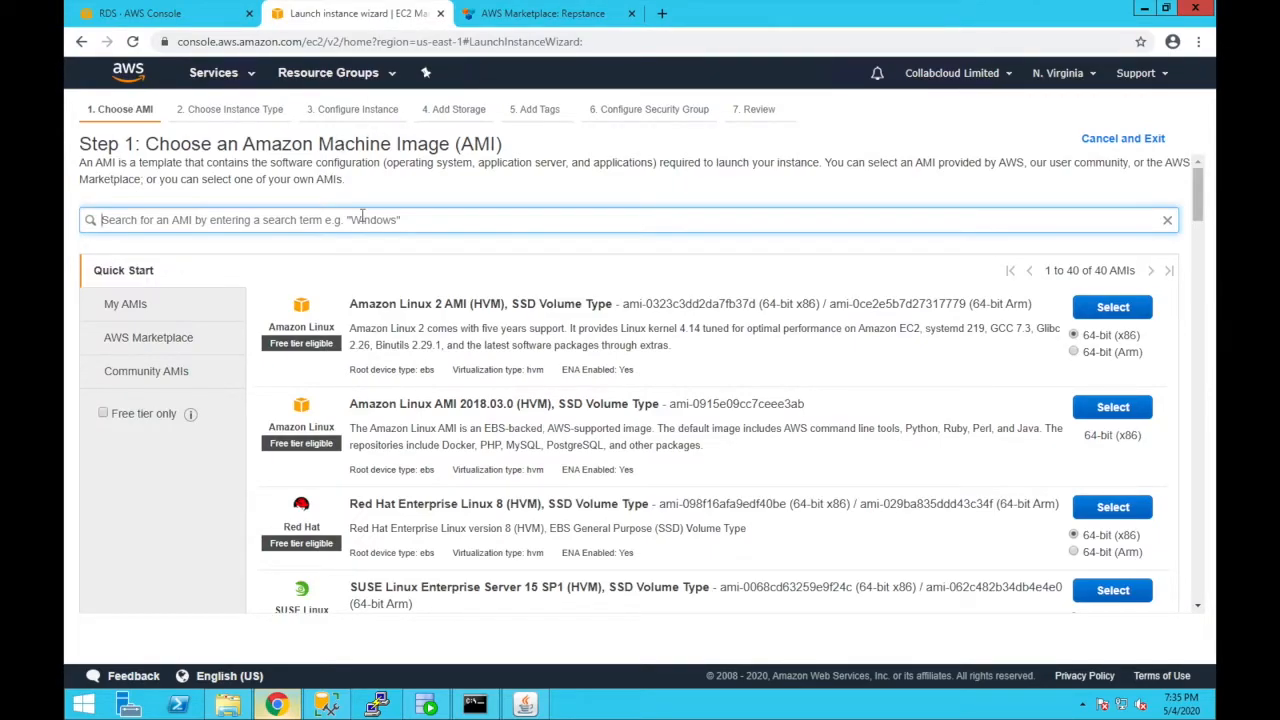
pyautogui.write('Rep')
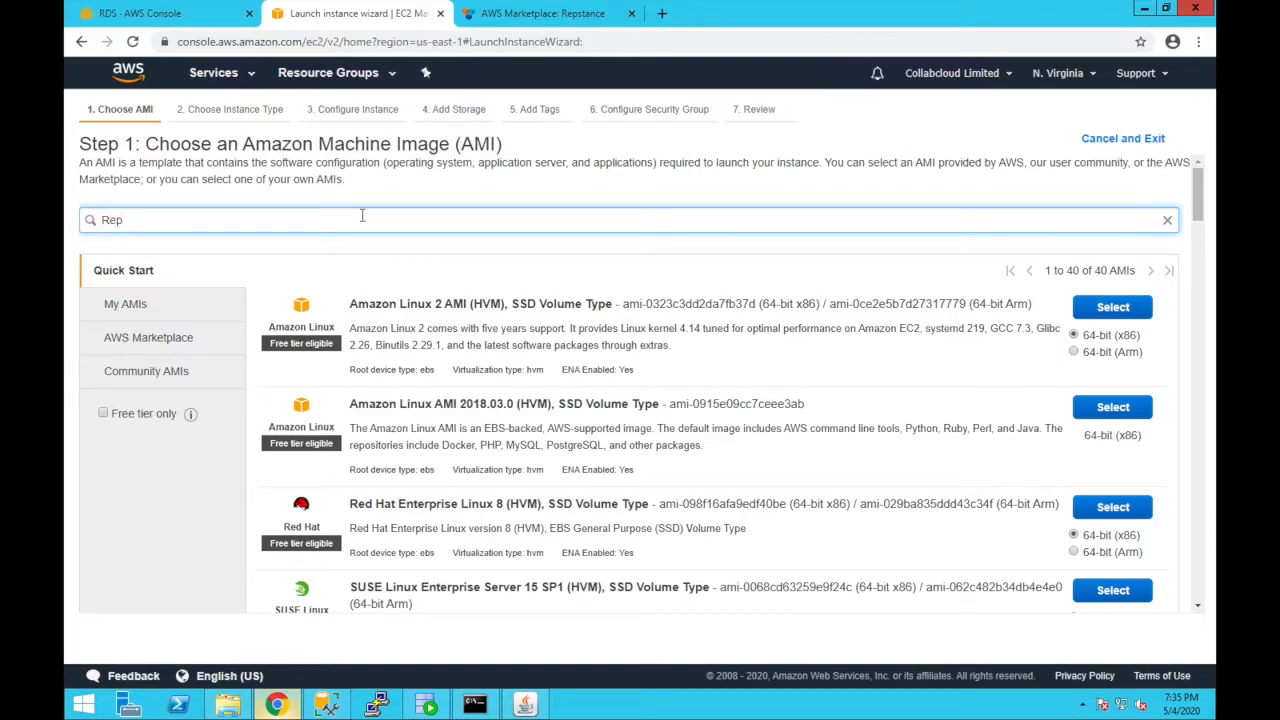
pyautogui.write('stance')
pyautogui.press('Return')
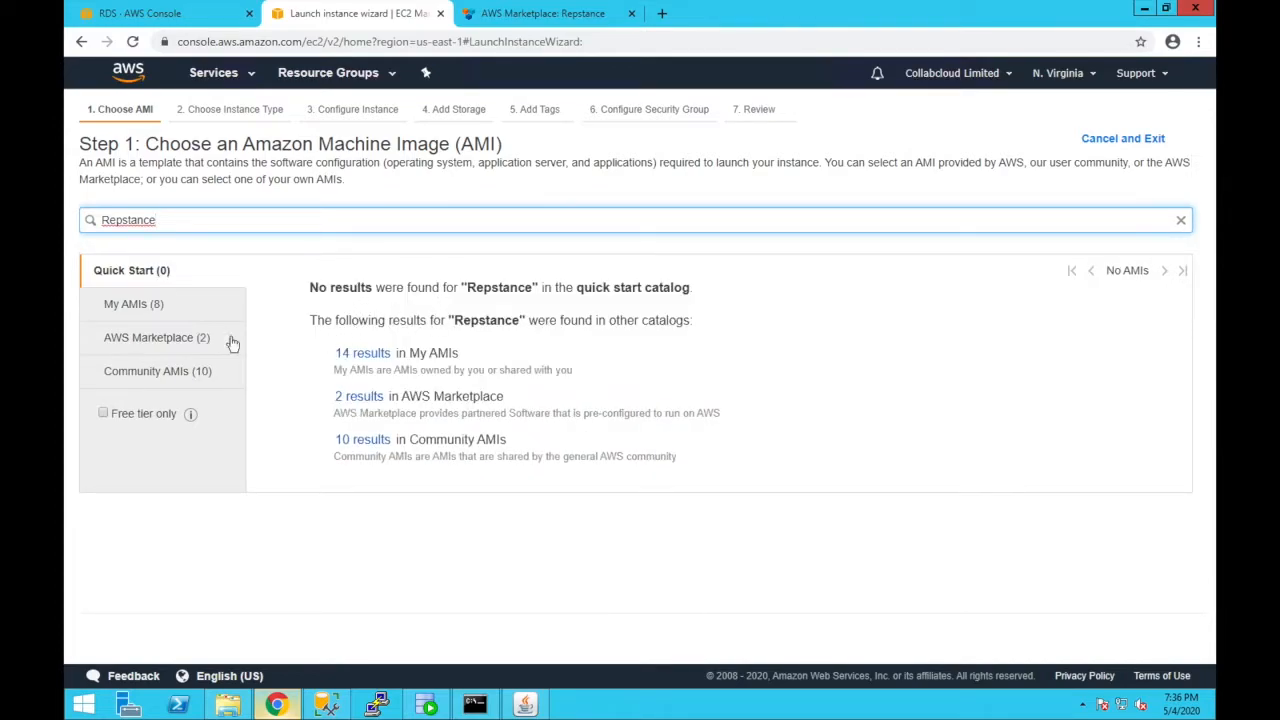
pyautogui.click(187, 345)
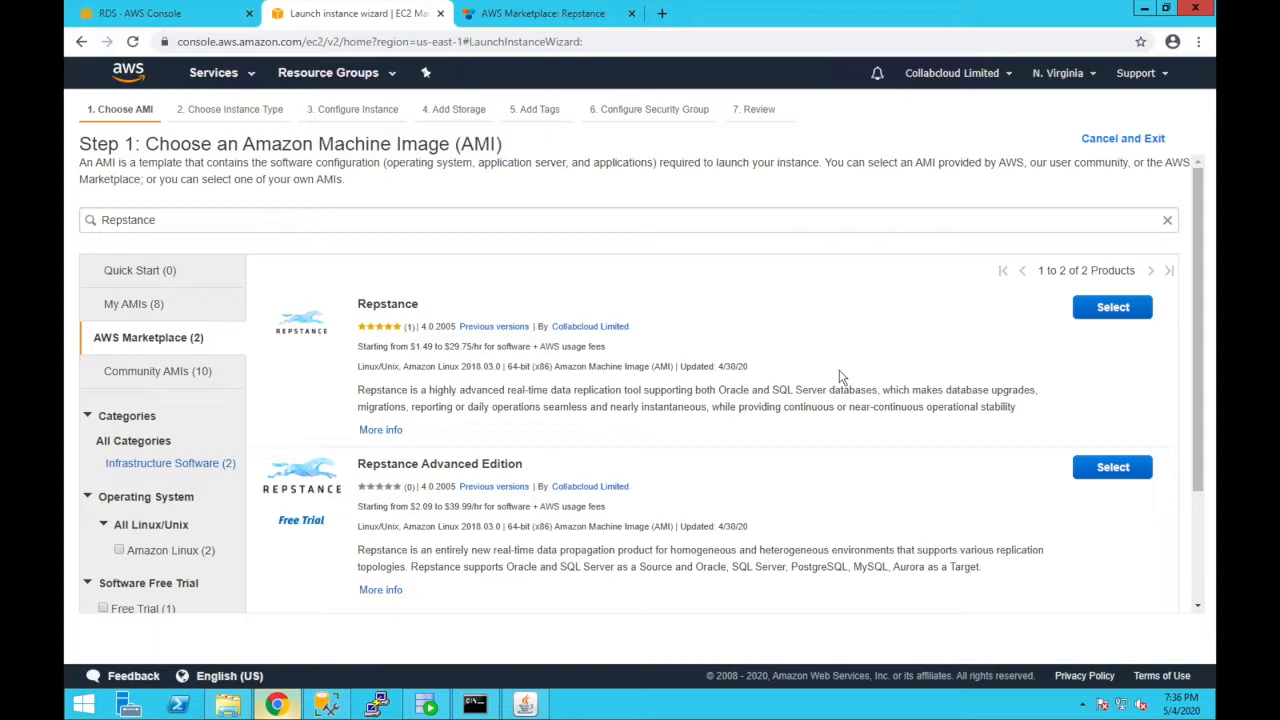
pyautogui.click(1107, 311)
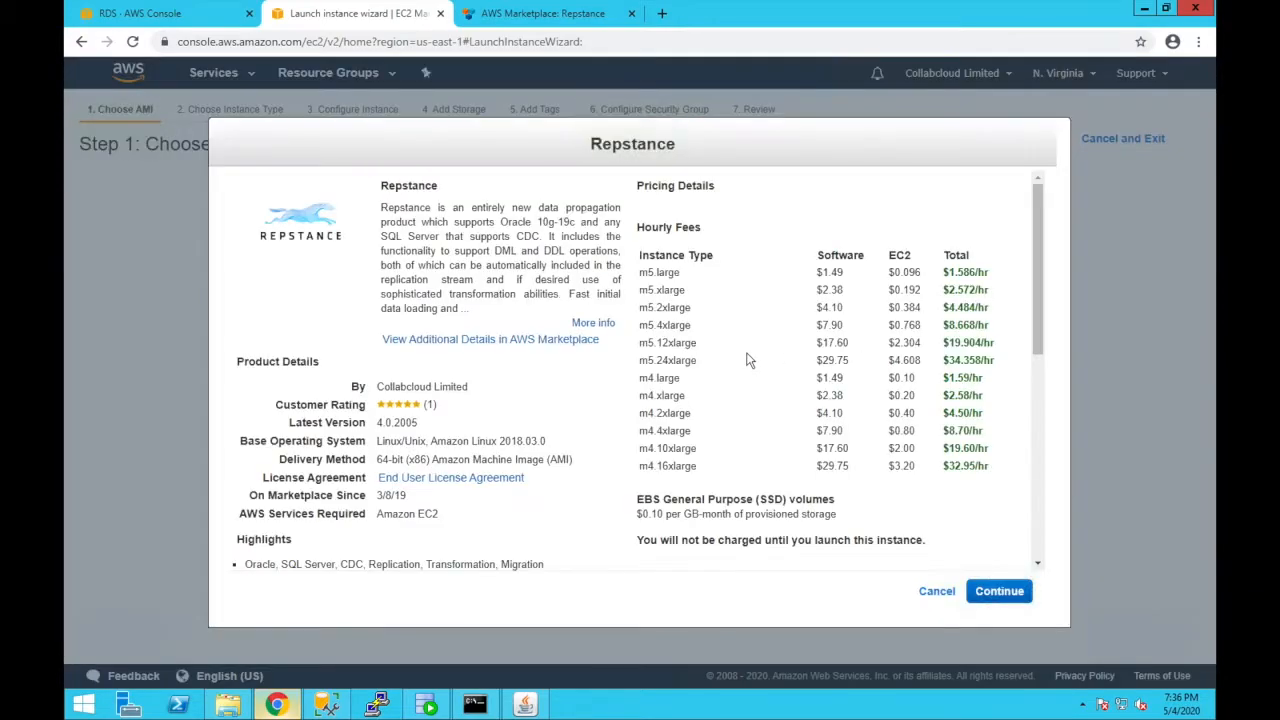
pyautogui.click(1012, 591)
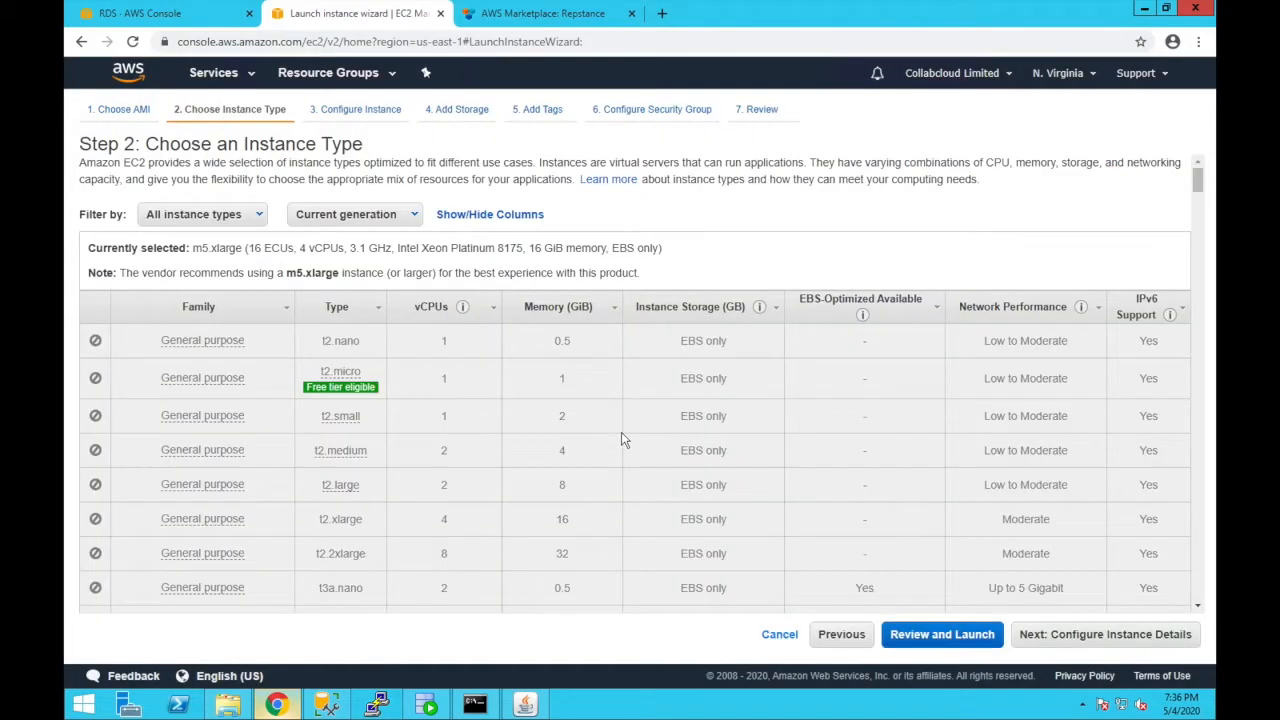
# Choose the m5.large instance type and proceed to the launch review
pyautogui.scroll(-10, 621, 440)
pyautogui.scroll(8, 621, 440)
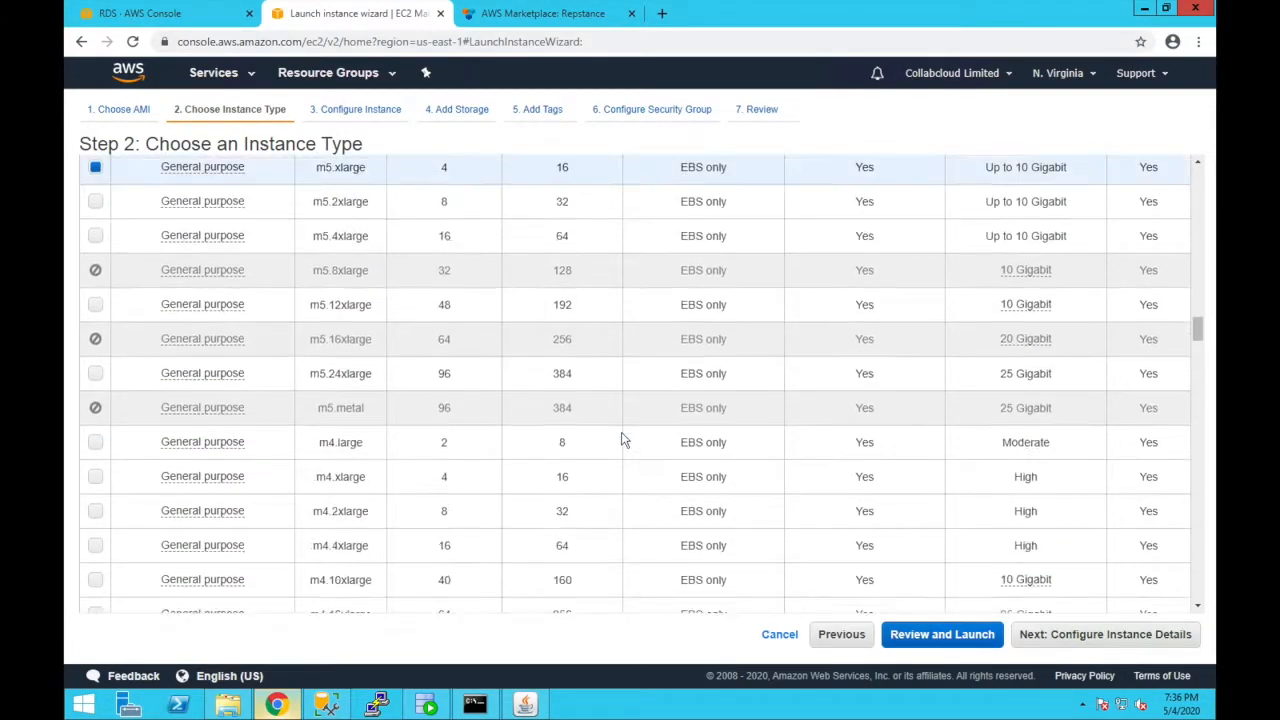
pyautogui.scroll(1, 621, 440)
pyautogui.scroll(2, 397, 297)
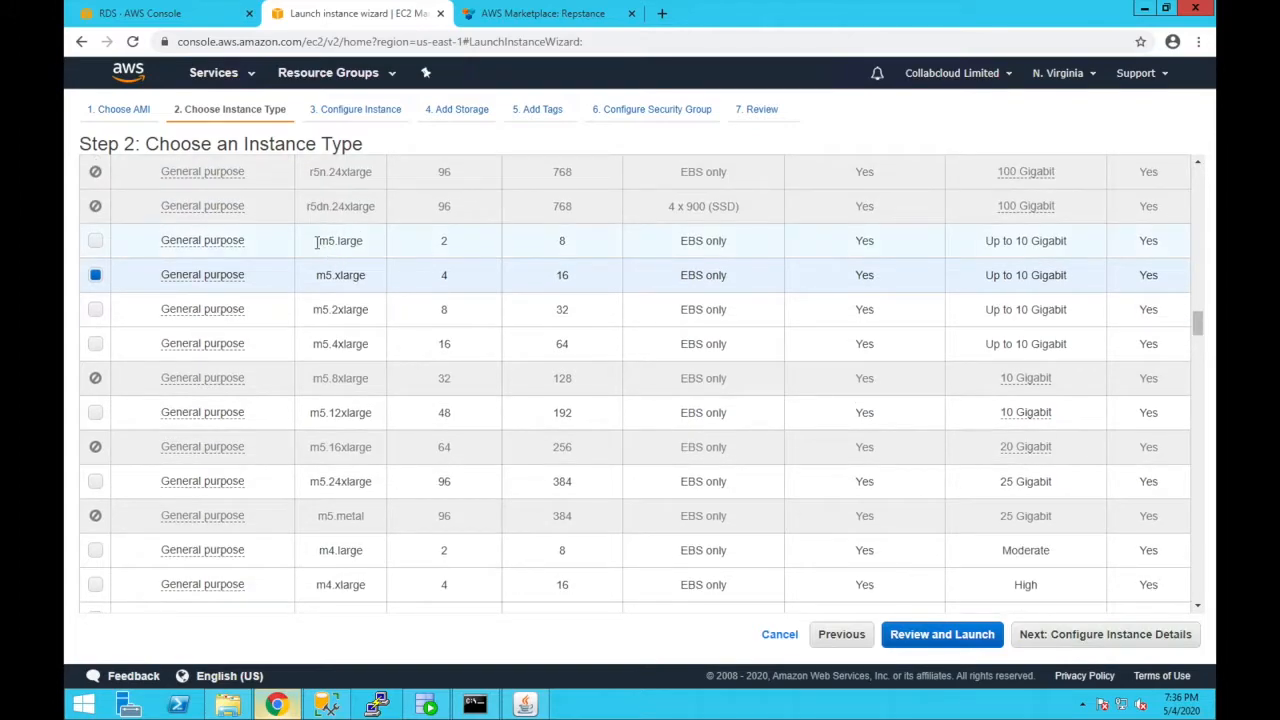
pyautogui.click(96, 242)
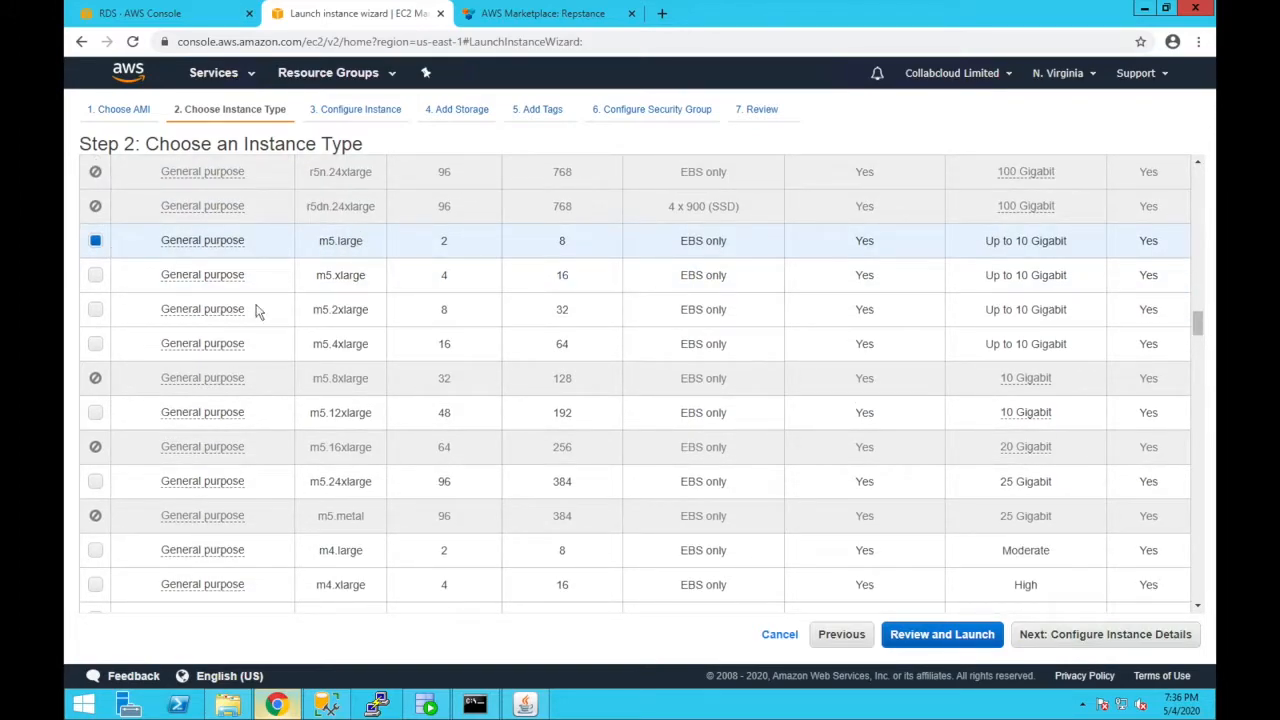
pyautogui.click(910, 634)
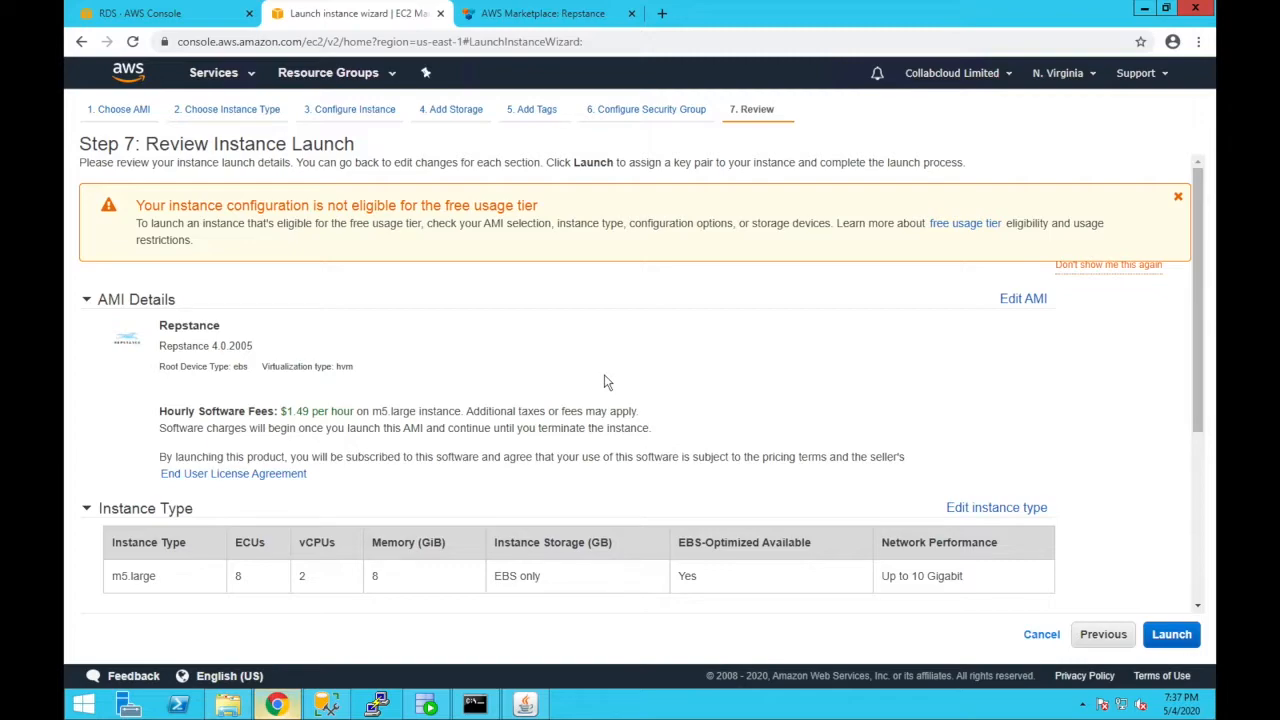
# Launch the instance with the existing key pair repstance_demo, acknowledging access to its private key file
pyautogui.click(1169, 636)
pyautogui.click(777, 430)
pyautogui.click(672, 474)
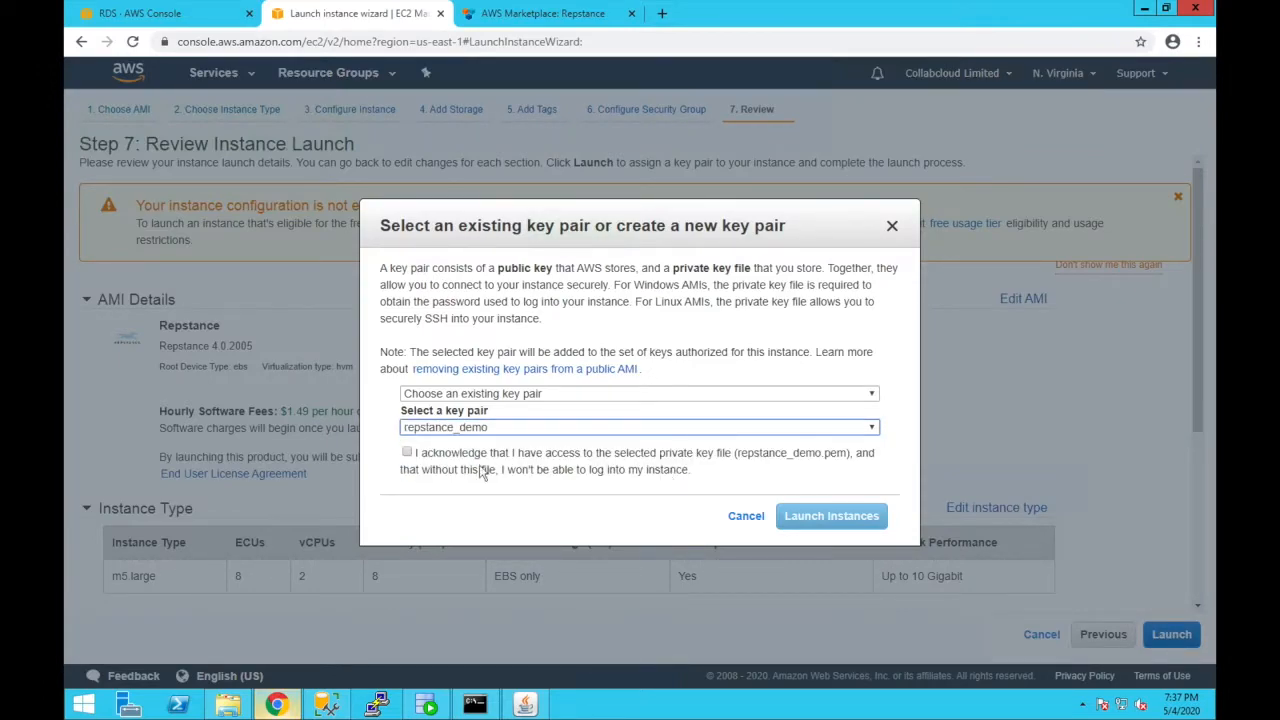
pyautogui.click(408, 453)
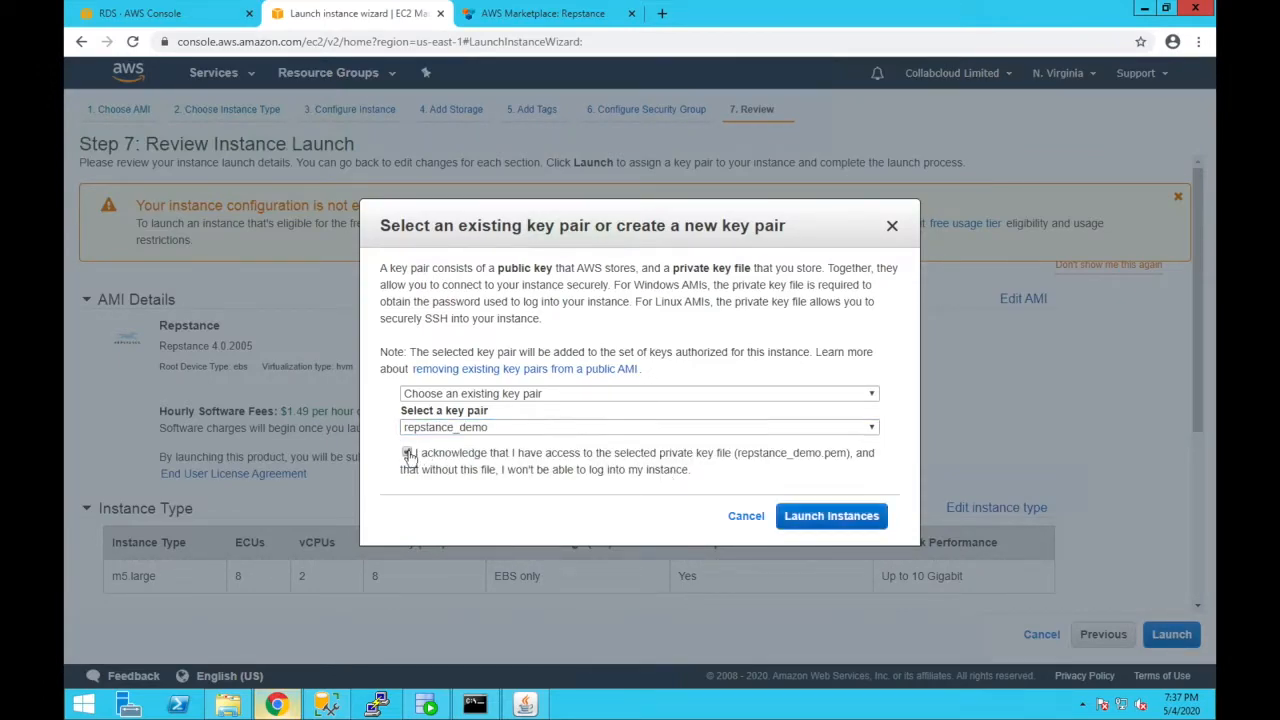
pyautogui.click(816, 519)
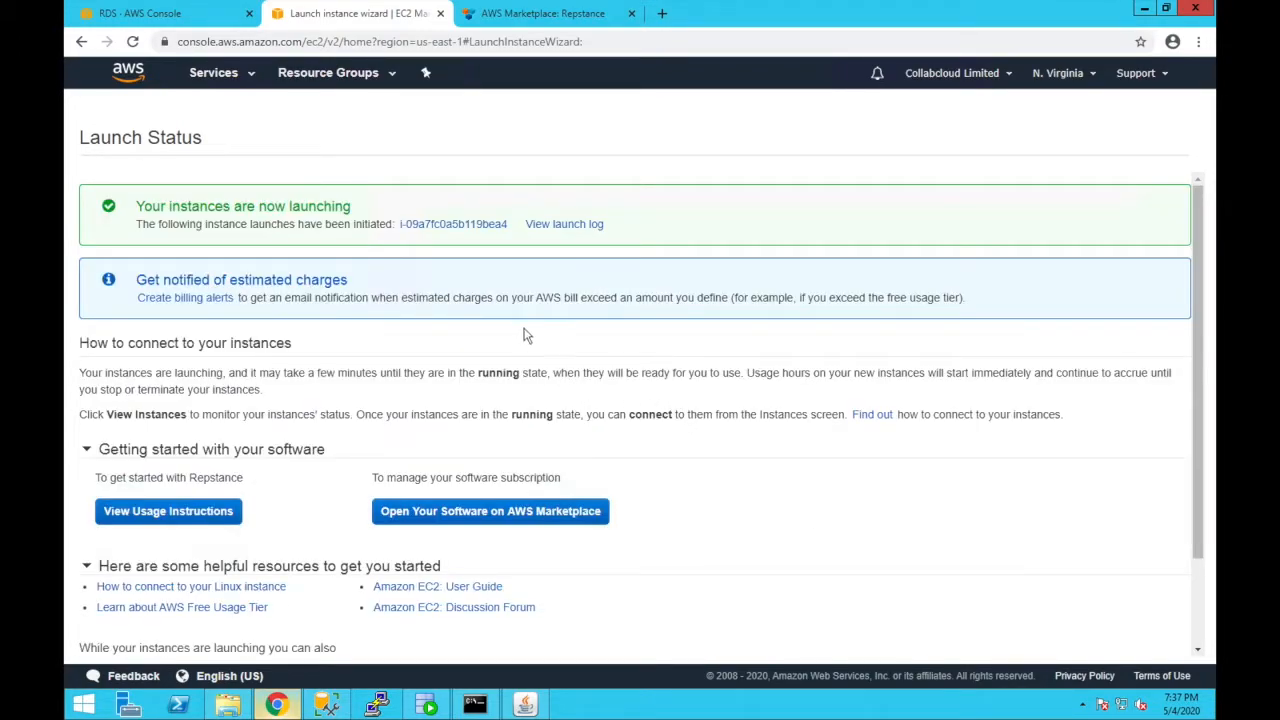
# Open the newly launched instance in the EC2 instance list and name it "Repstance demo"
pyautogui.click(462, 228)
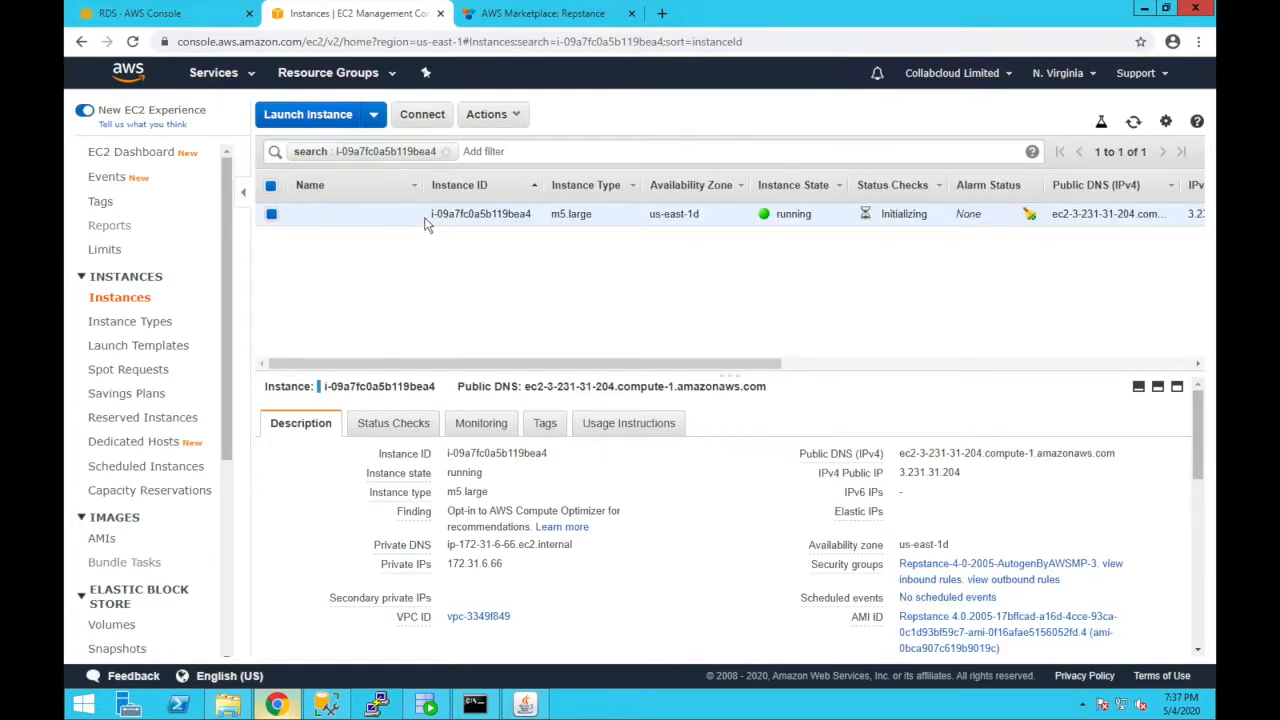
pyautogui.click(407, 214)
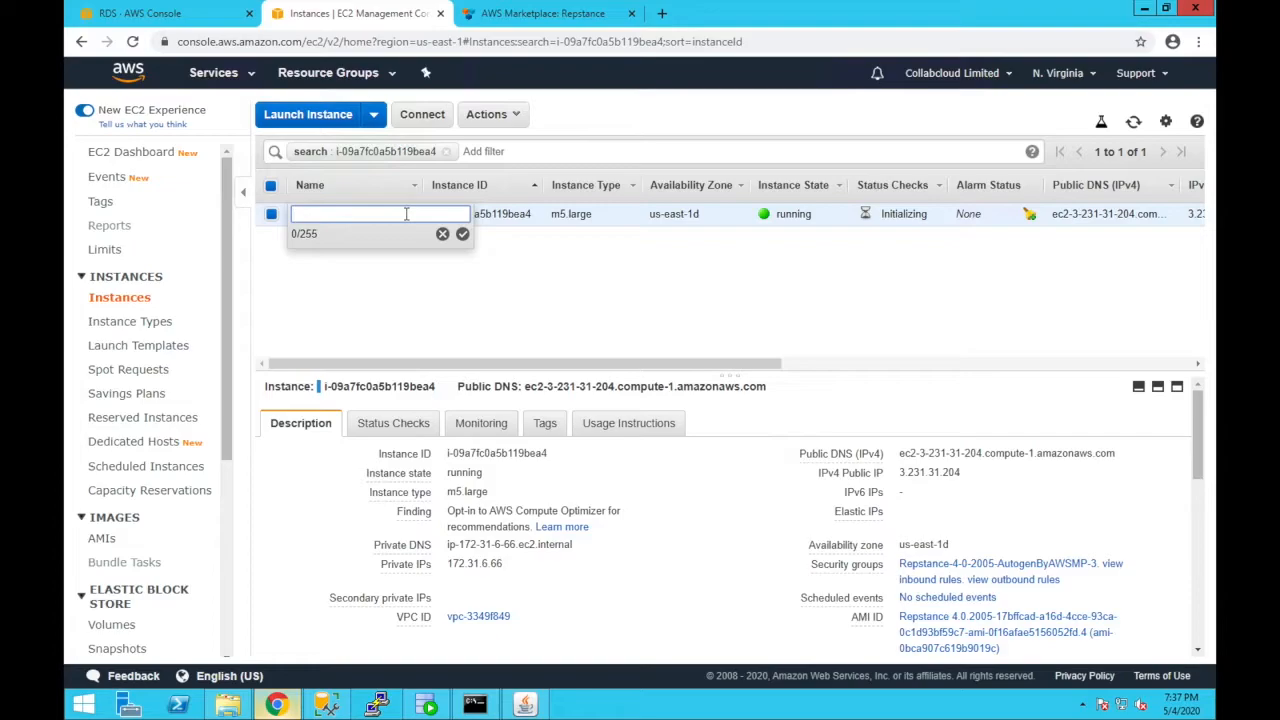
pyautogui.write('Repstance demo')
pyautogui.press('Return')
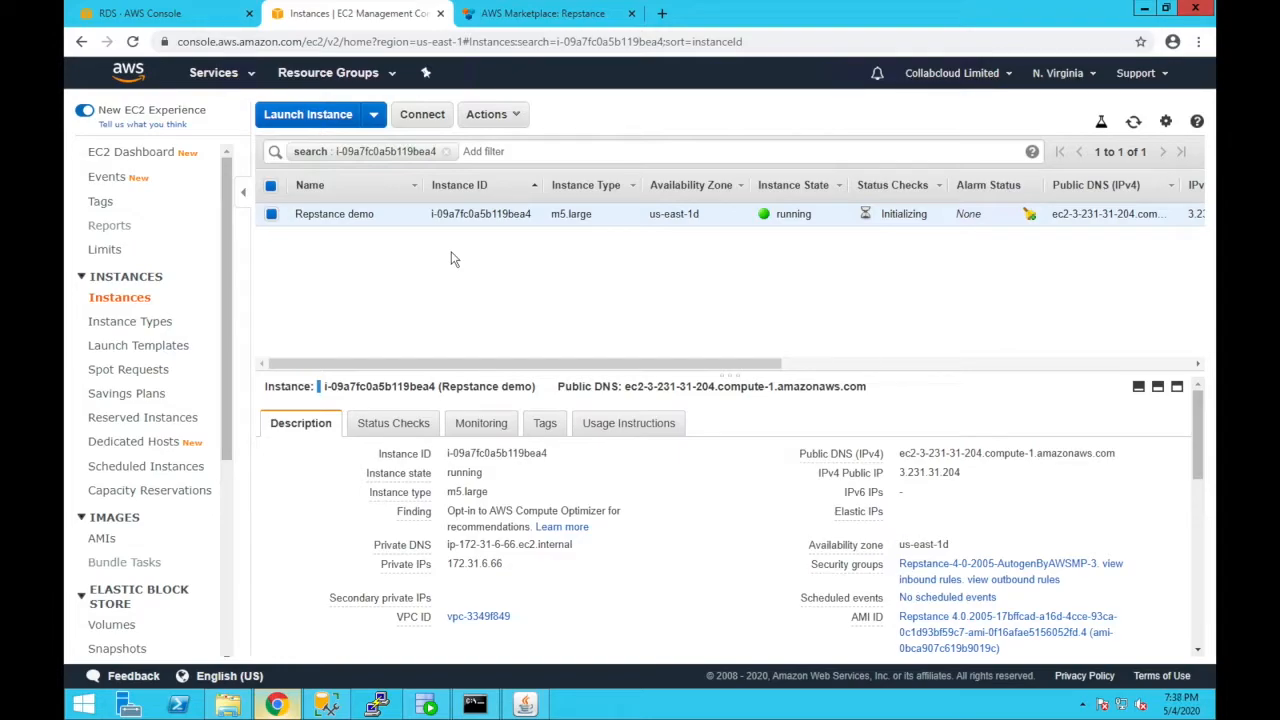
# Refresh the instance list and copy the public DNS address of the Repstance demo instance
pyautogui.click(1134, 123)
pyautogui.moveTo(982, 456)
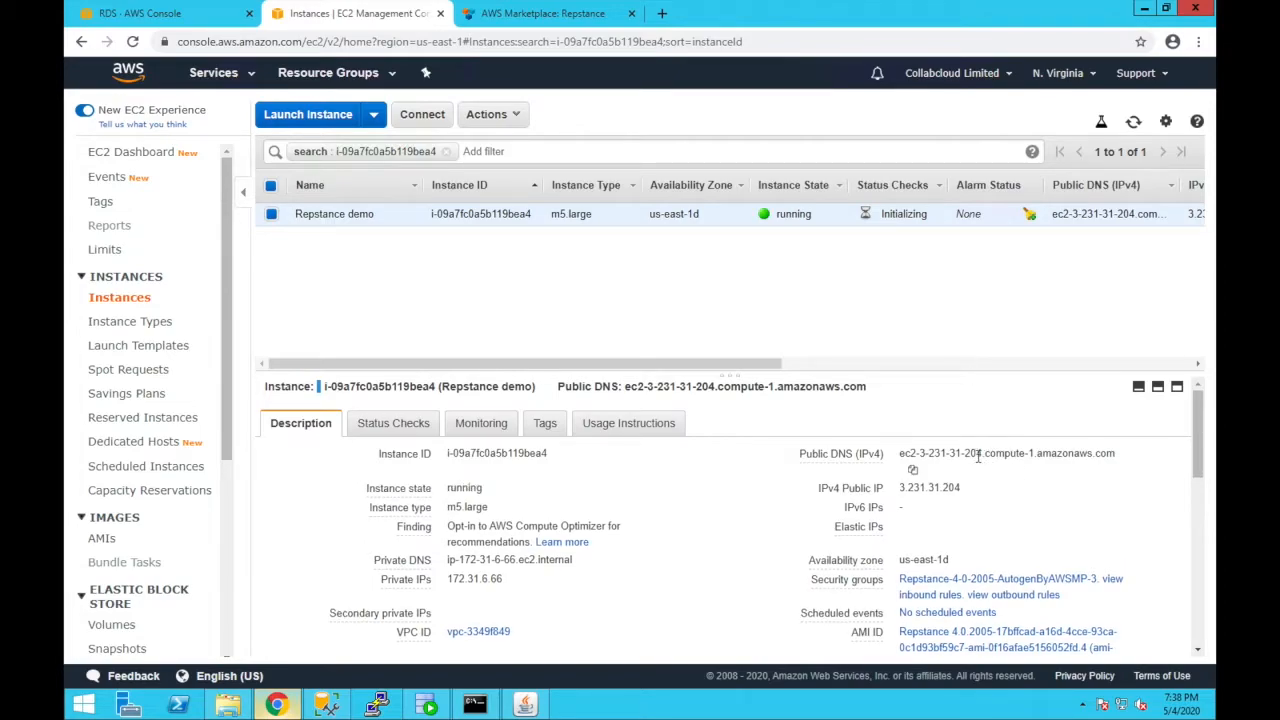
pyautogui.click(913, 472)
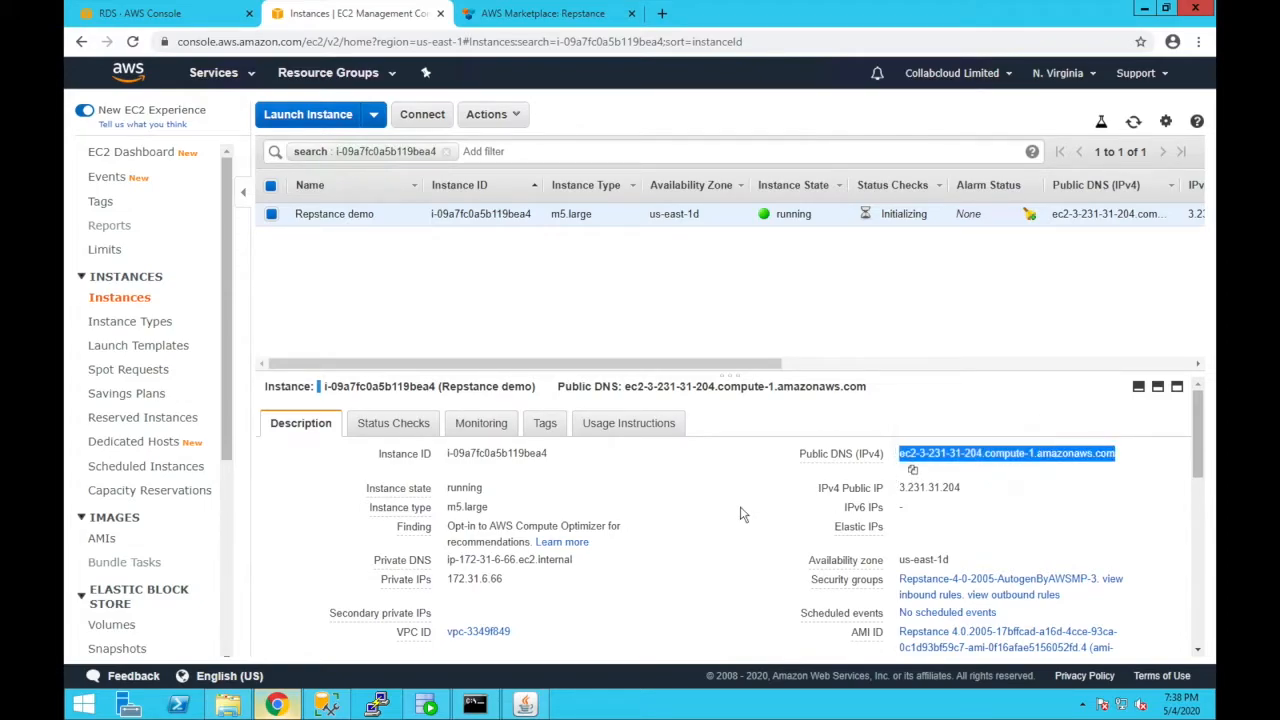
pyautogui.click(662, 14)
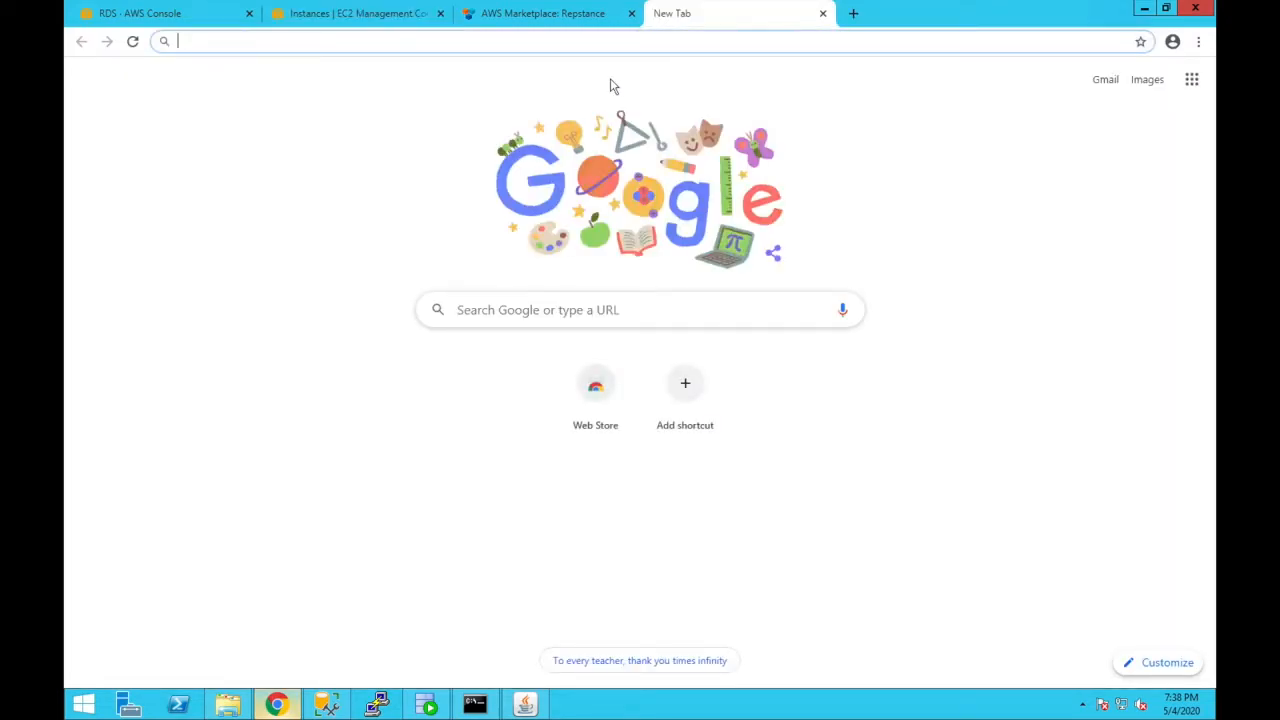
pyautogui.hotkey('ctrl', 'v')
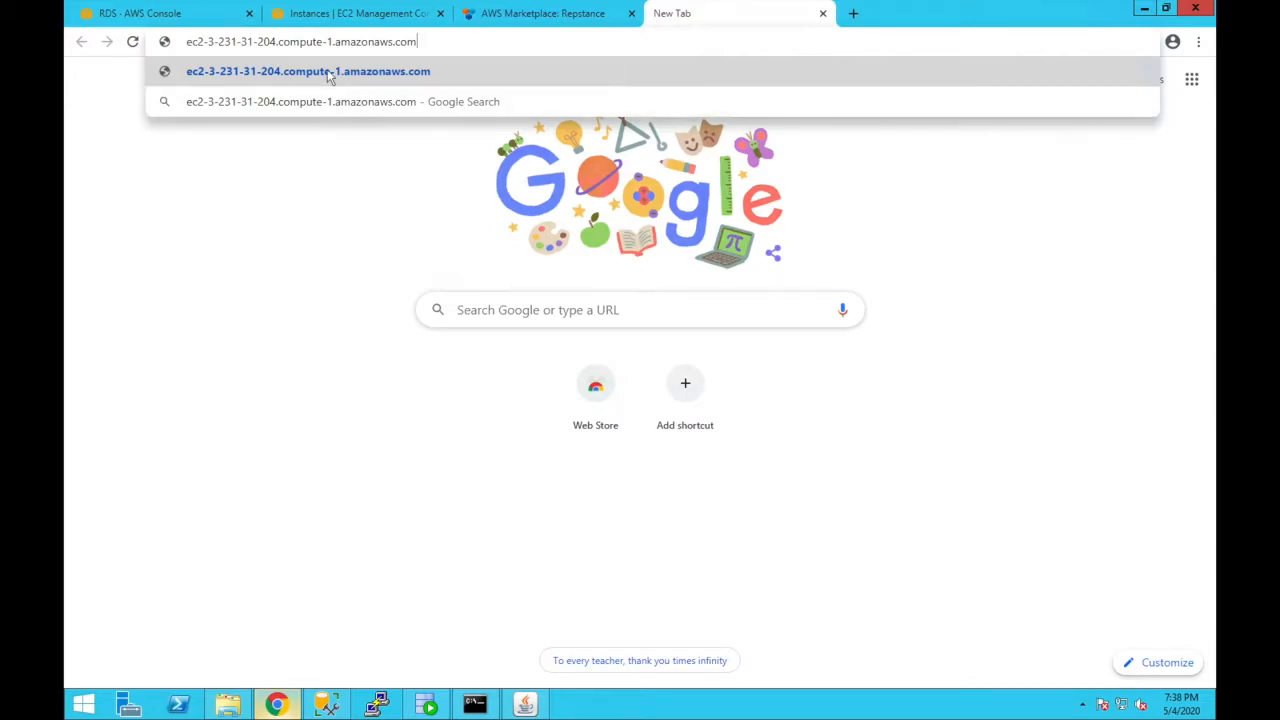
pyautogui.click(187, 43)
pyautogui.write('https://')
pyautogui.write(':3000')
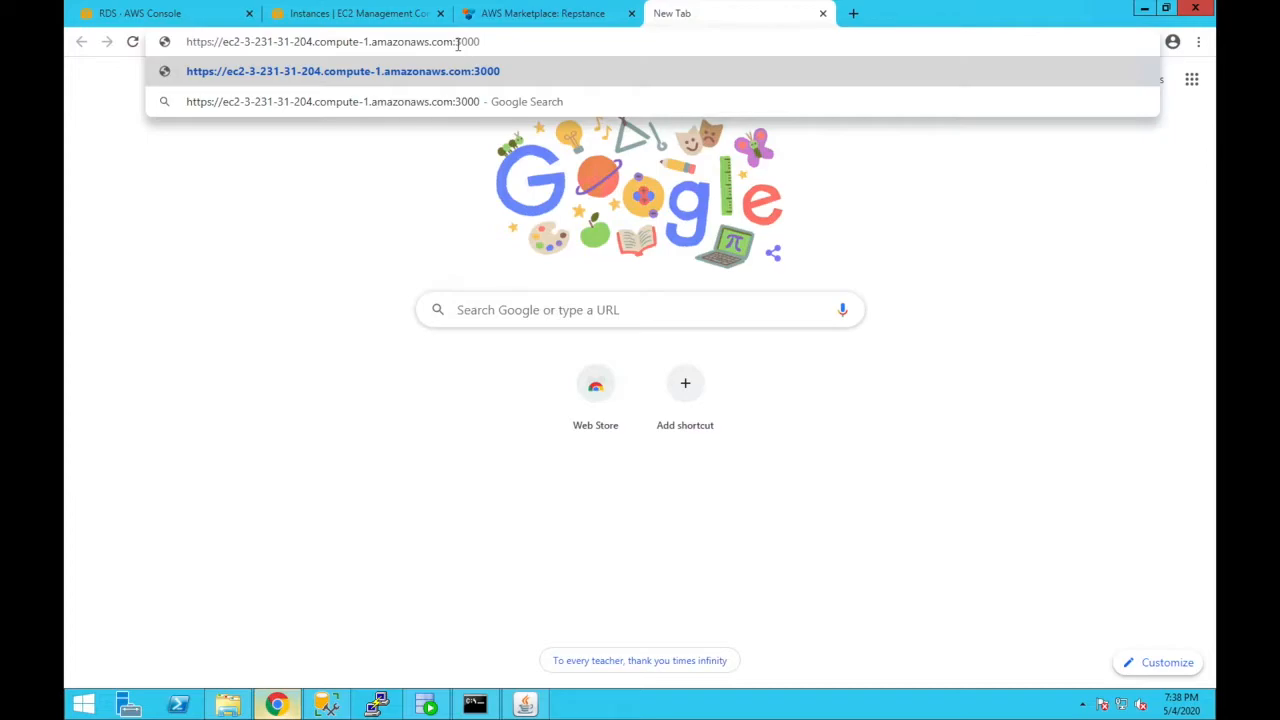
pyautogui.press('Return')
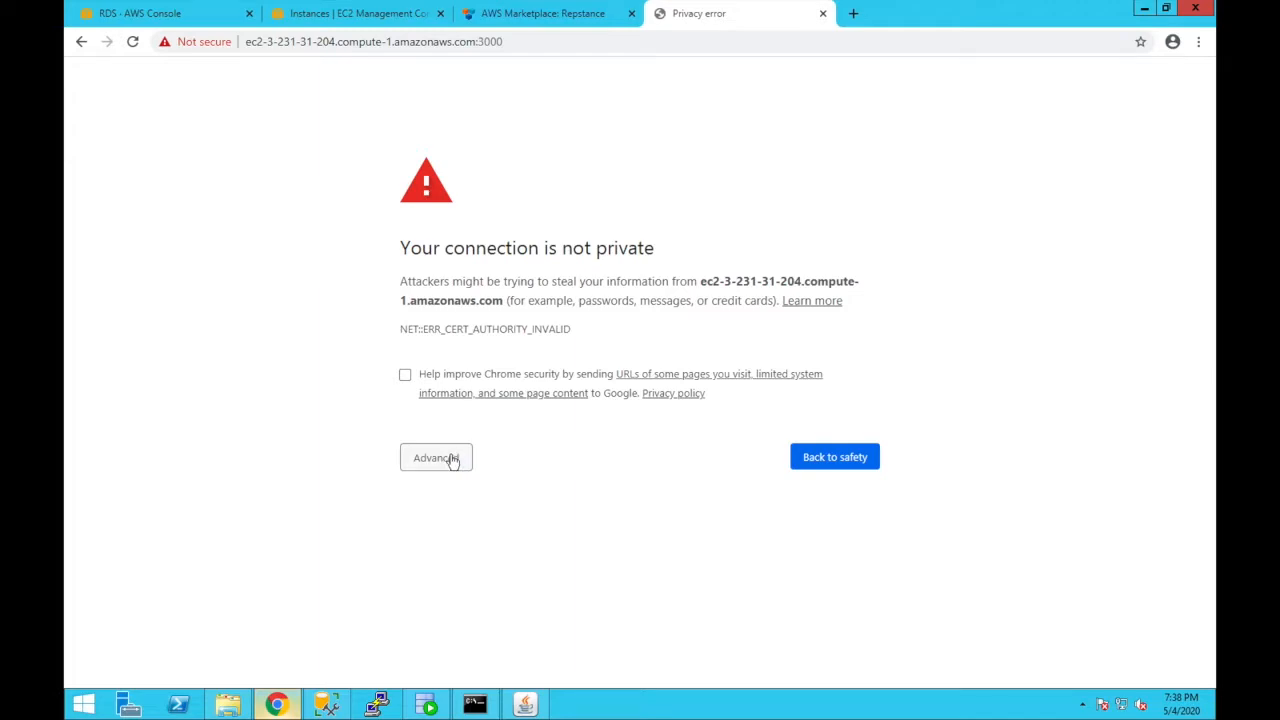
pyautogui.press('F5')
pyautogui.click(452, 460)
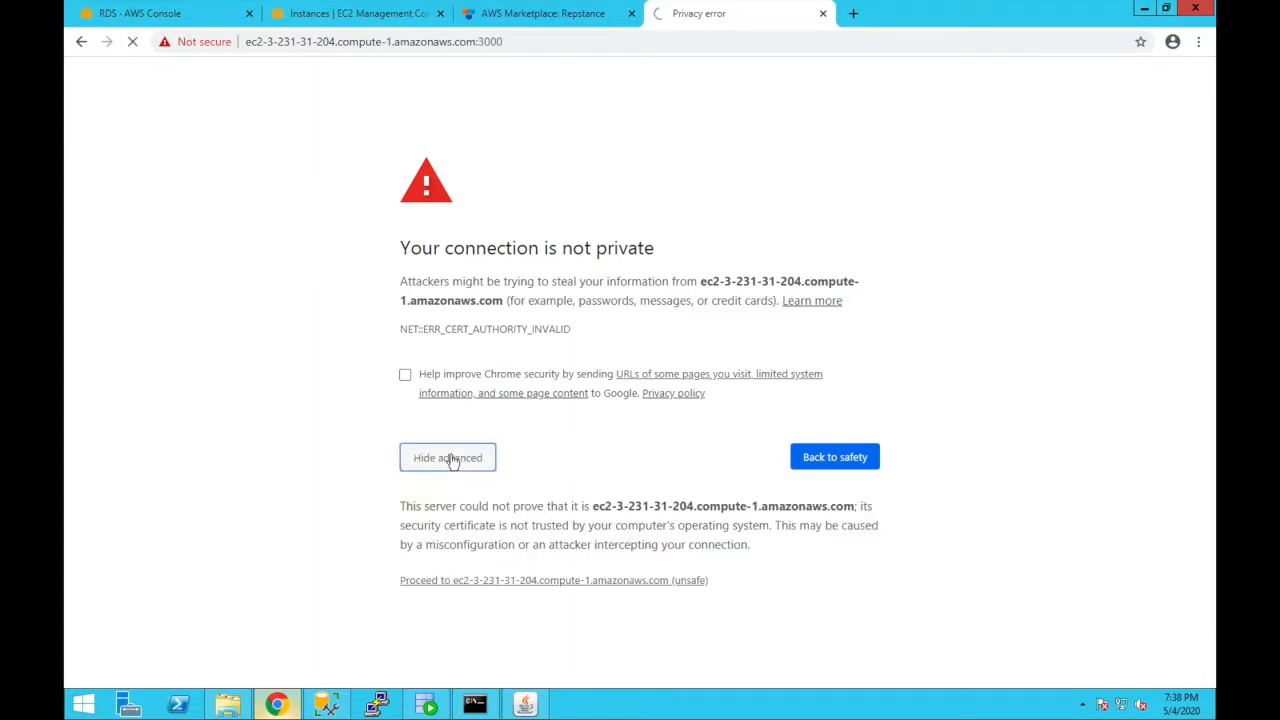
pyautogui.click(498, 582)
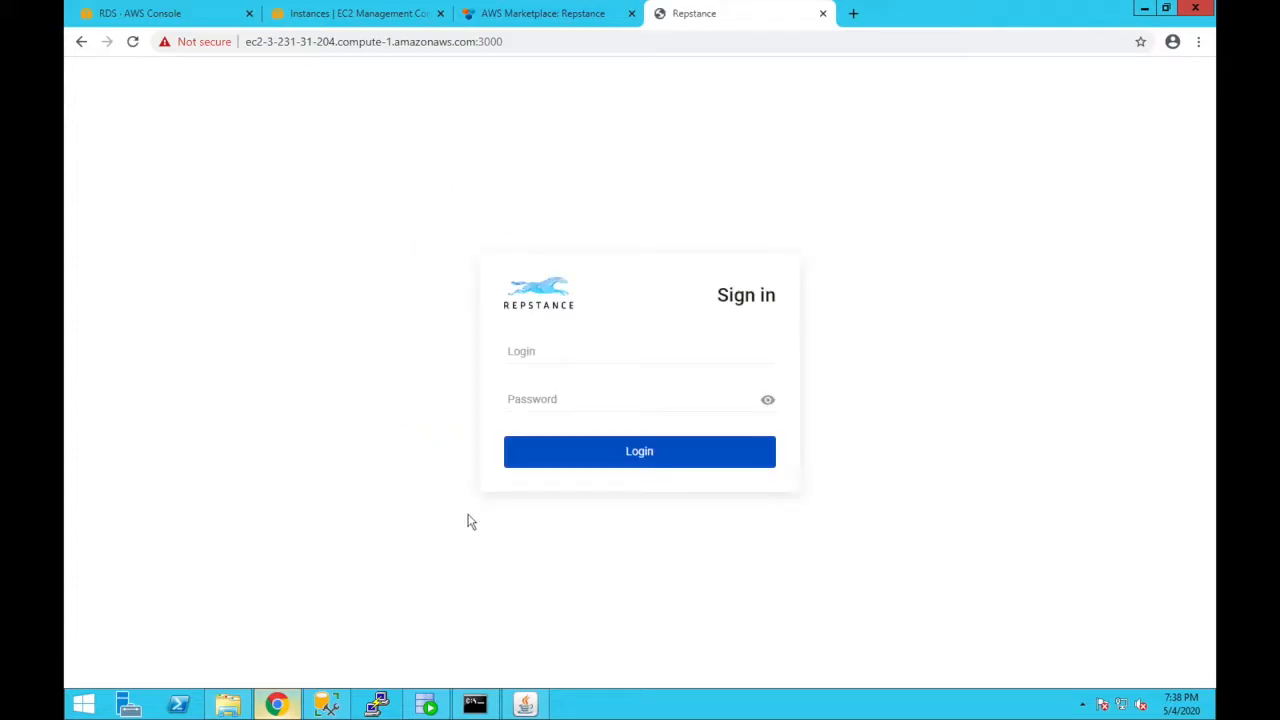
# Sign in to Repstance with the login repstance, using the instance ID copied from the EC2 instance list as the password
pyautogui.click(531, 351)
pyautogui.write('repstance')
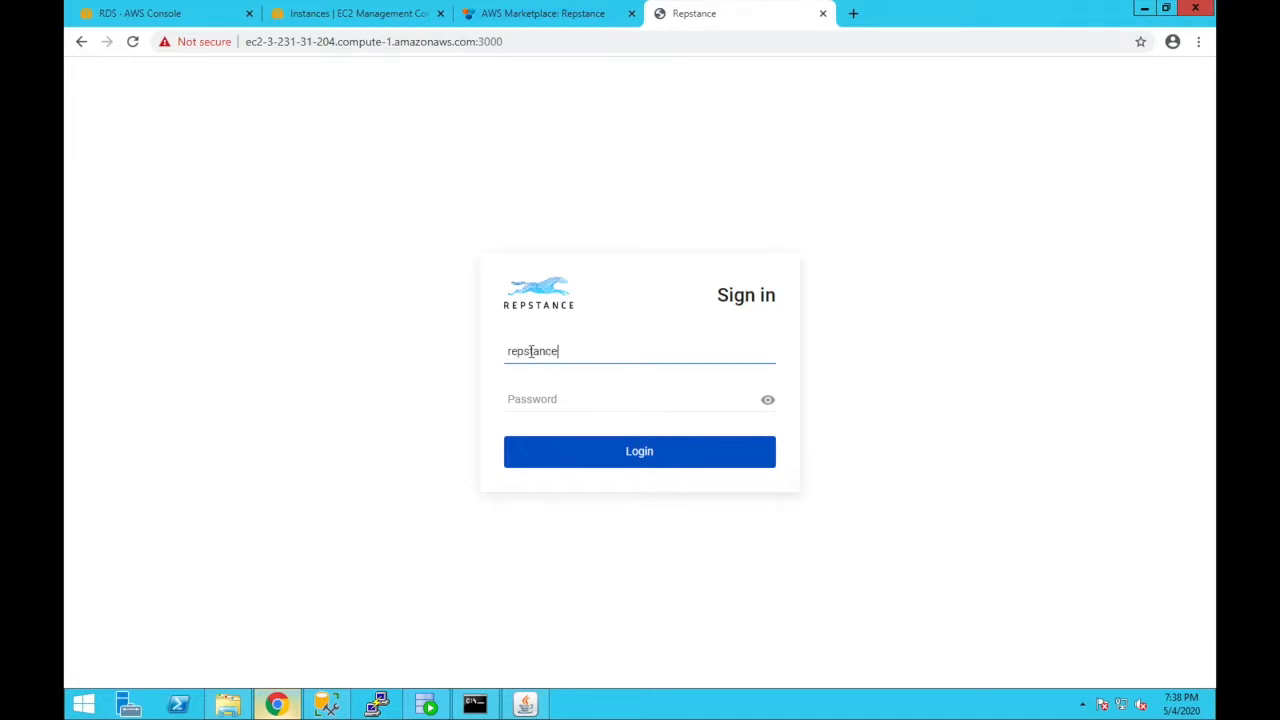
pyautogui.click(564, 392)
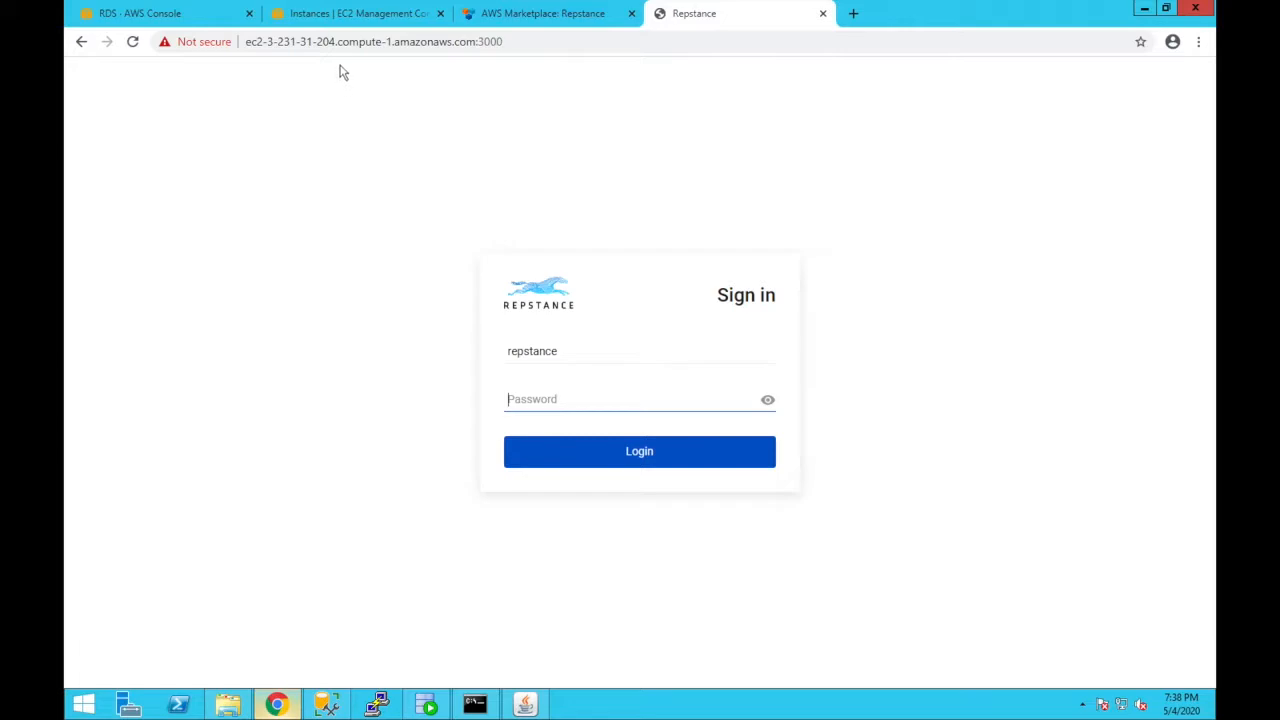
pyautogui.click(348, 20)
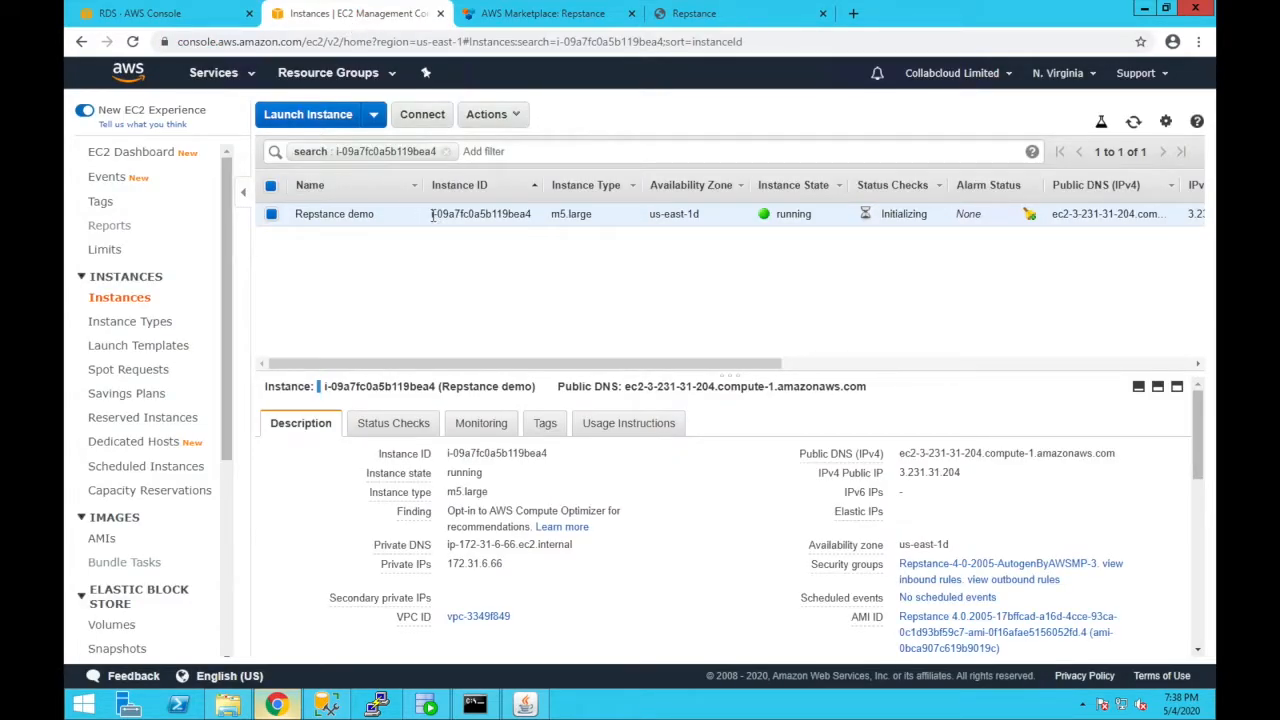
pyautogui.moveTo(432, 220); pyautogui.dragTo(535, 222)
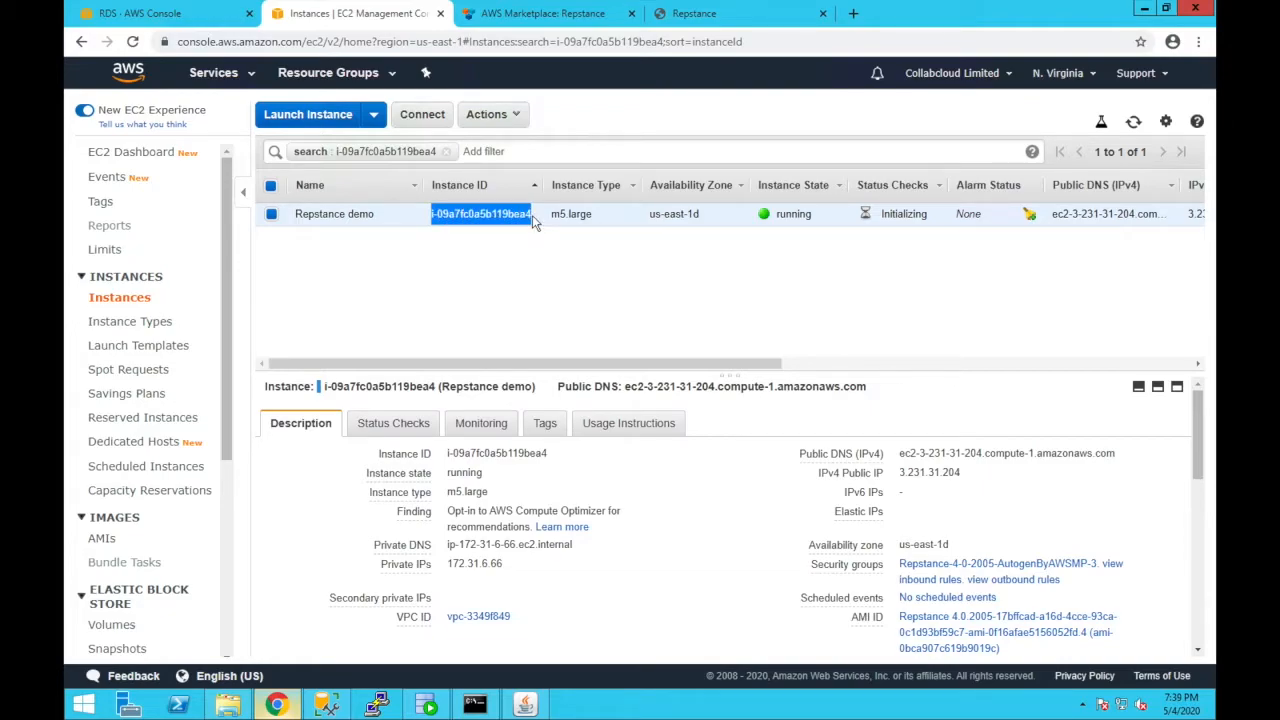
pyautogui.click(708, 24)
pyautogui.hotkey('ctrl', 'v')
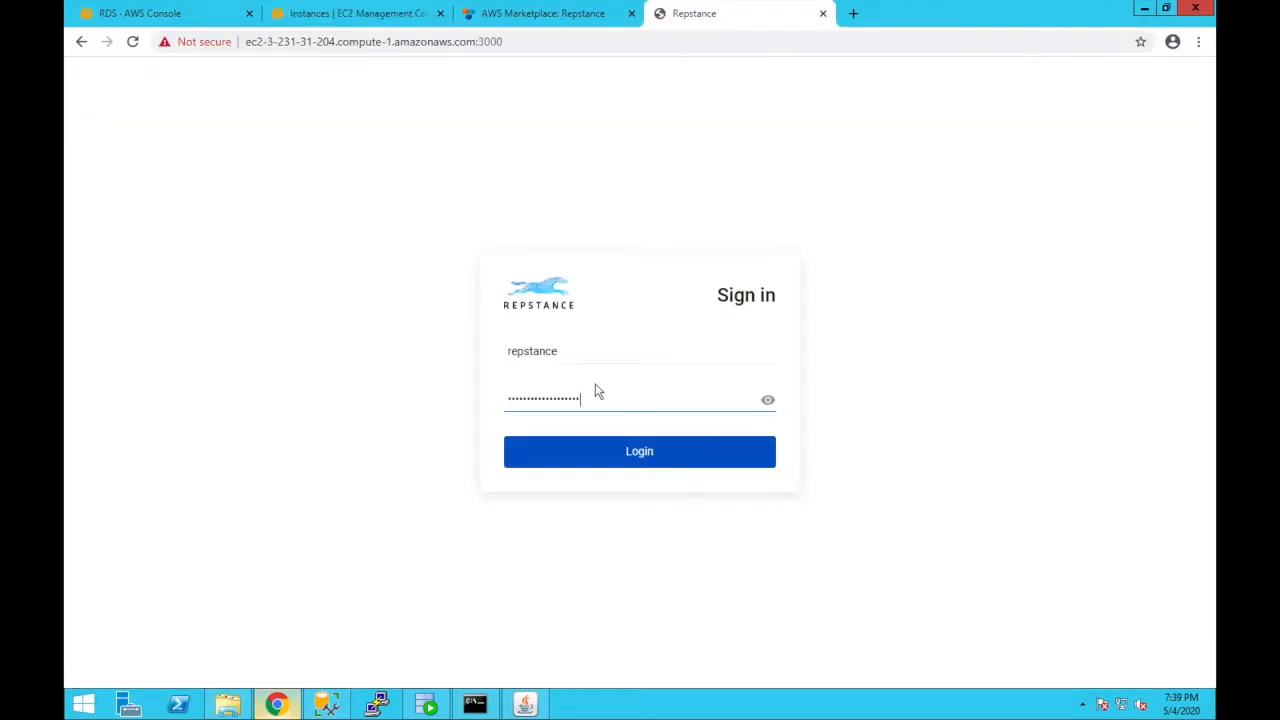
pyautogui.click(767, 402)
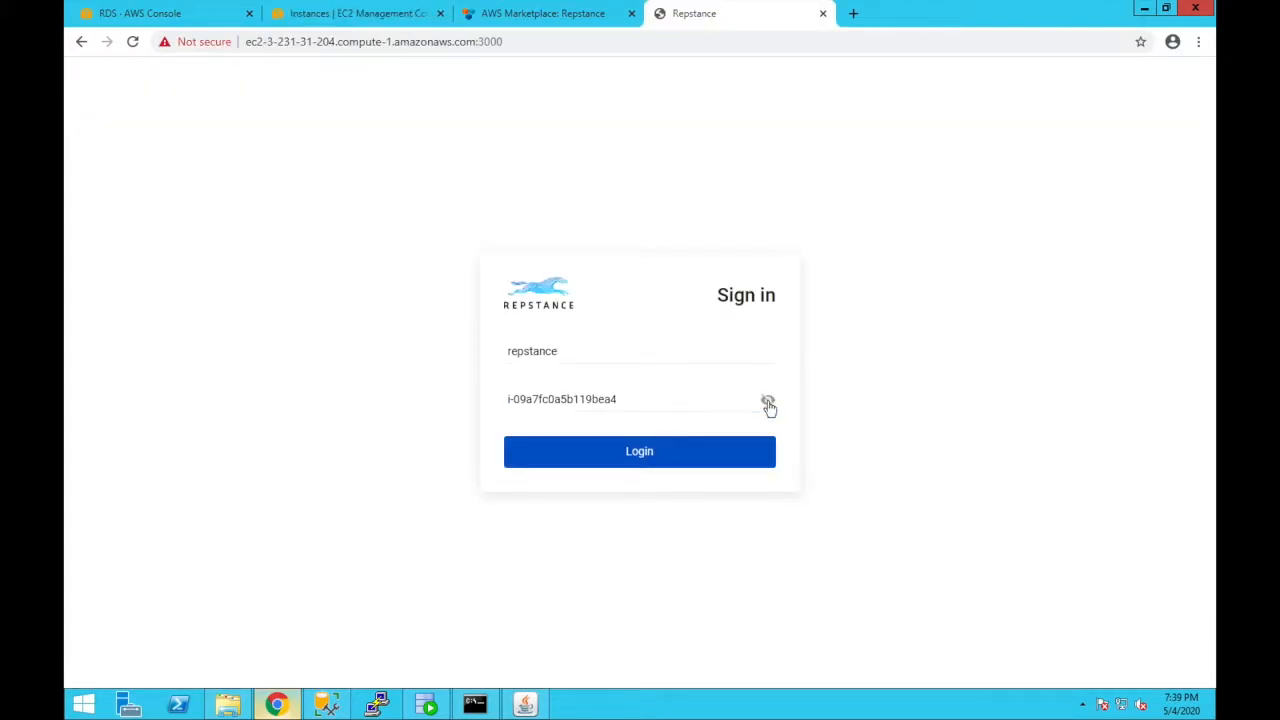
pyautogui.click(768, 404)
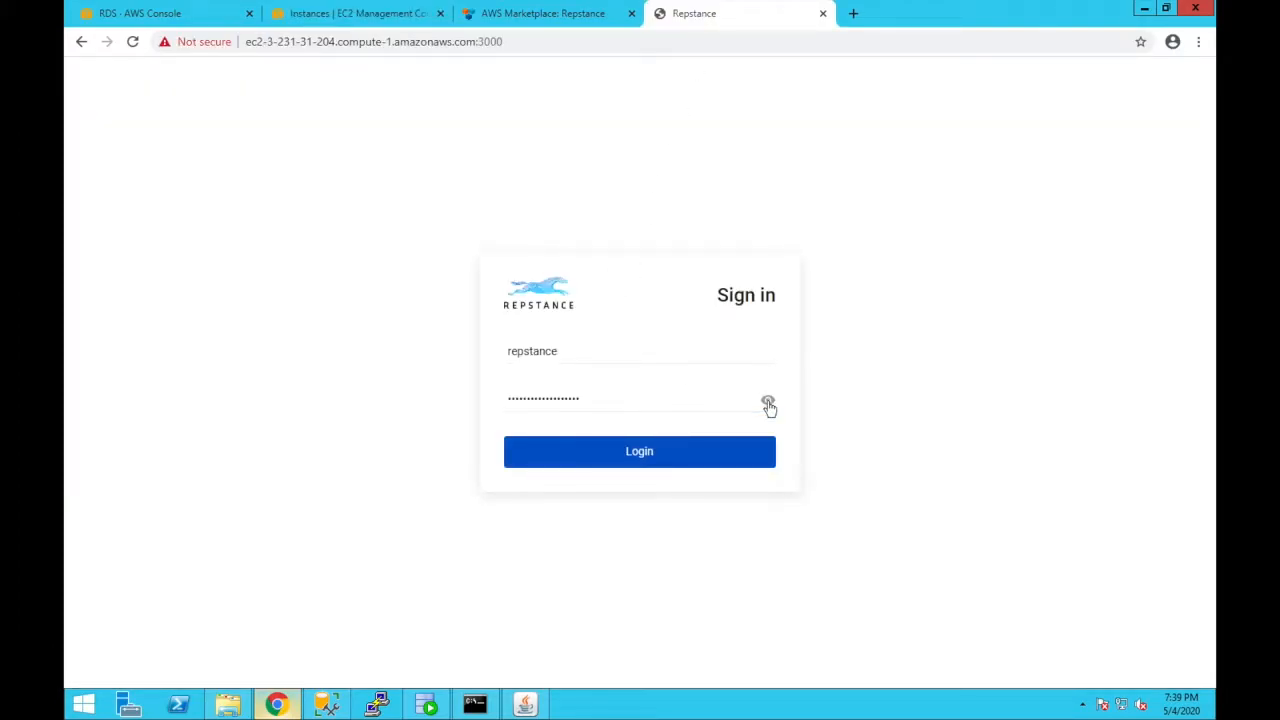
pyautogui.click(639, 456)
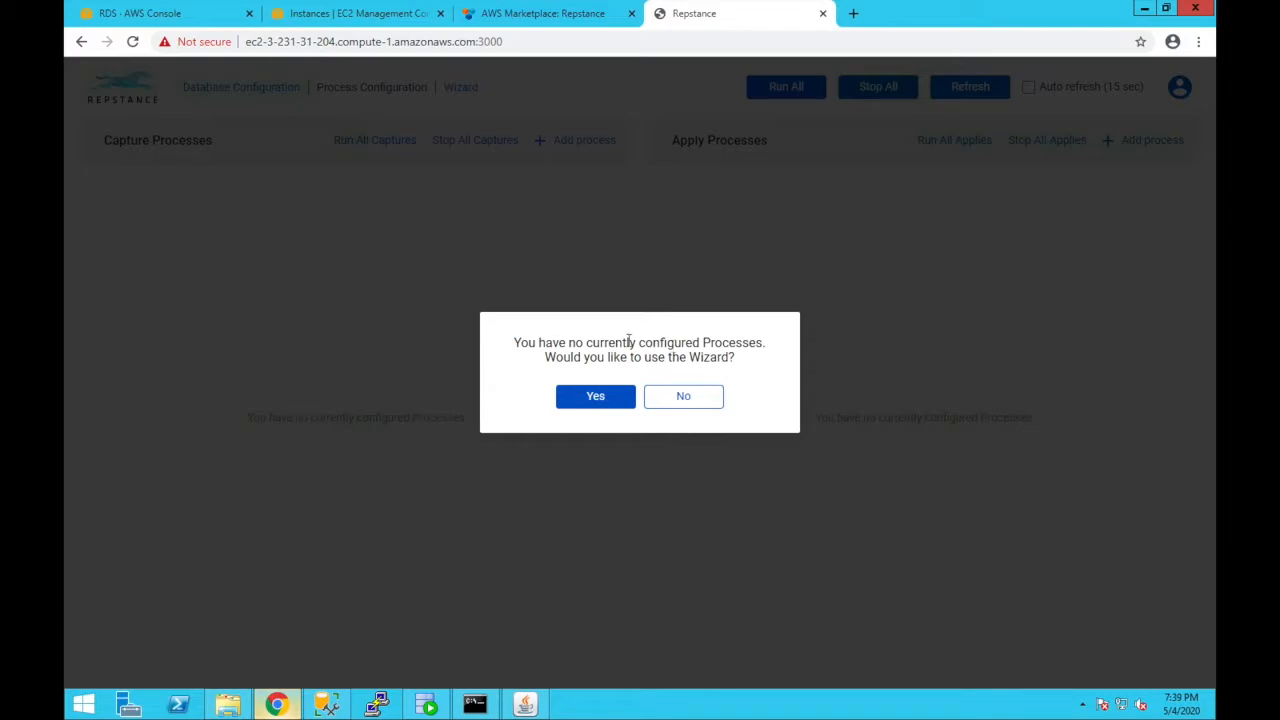
# Accept the offer to use the configuration wizard and set the source database type to Oracle
pyautogui.click(594, 397)
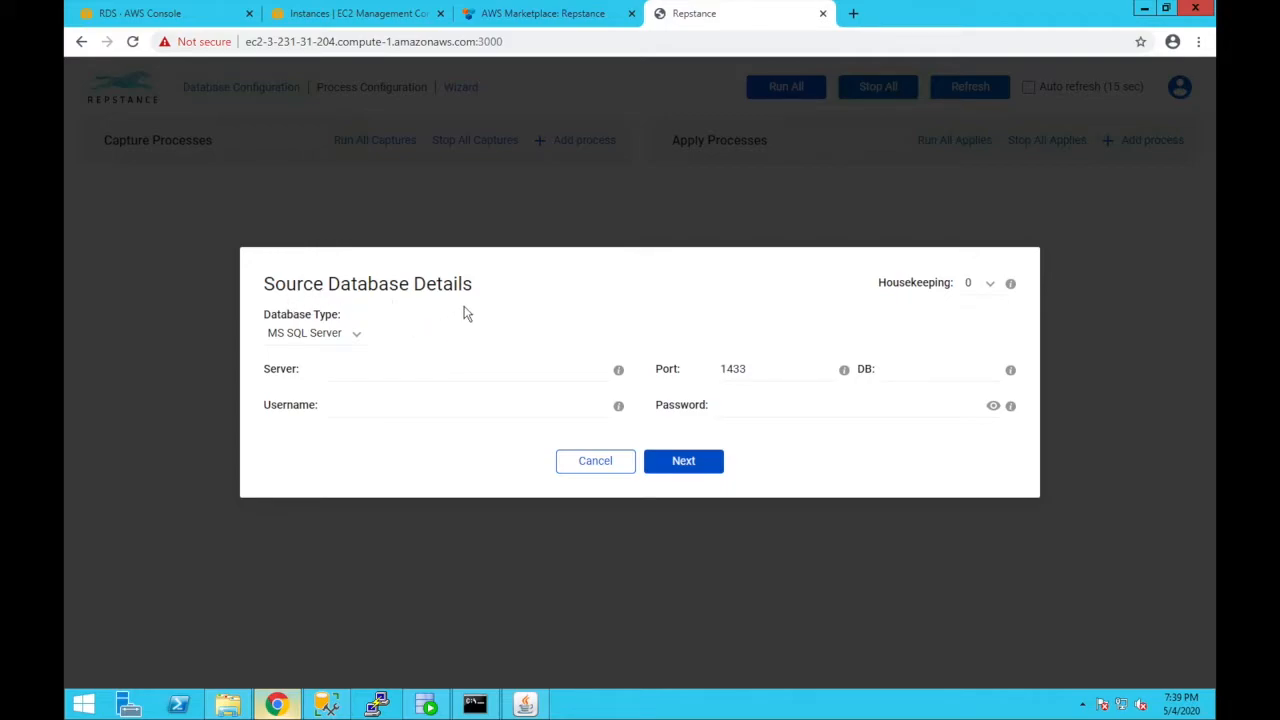
pyautogui.click(352, 334)
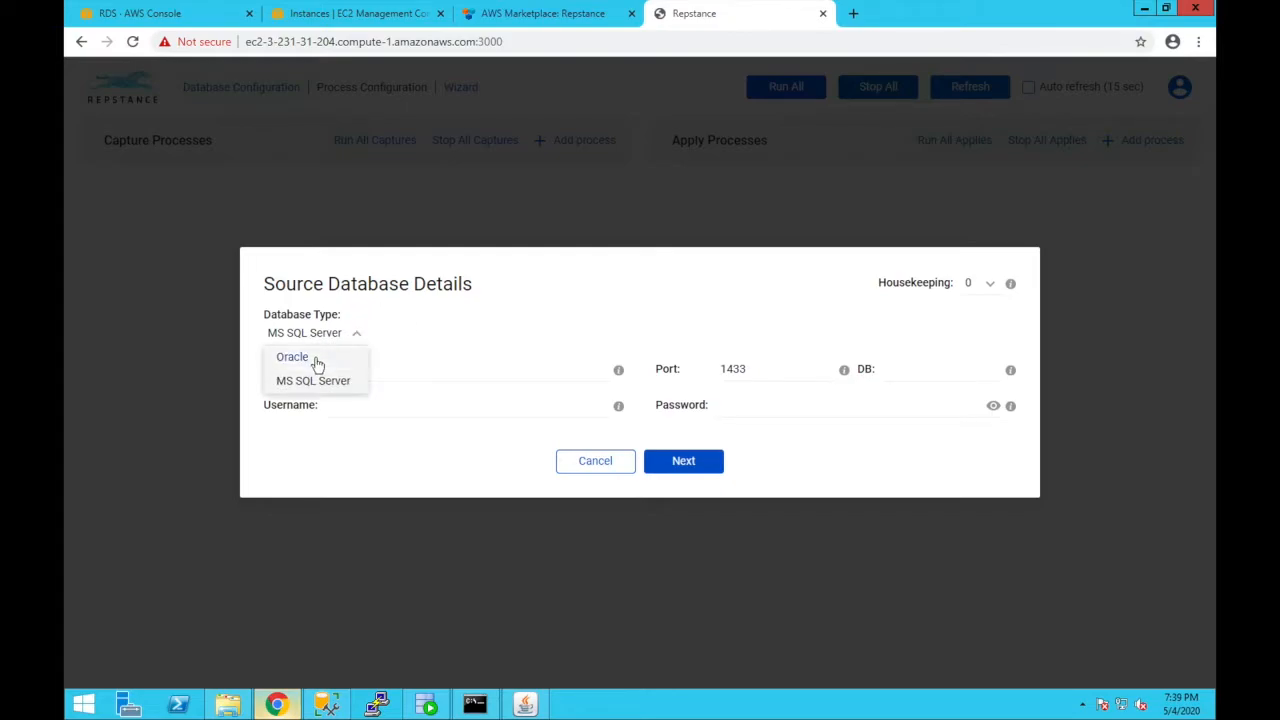
pyautogui.click(316, 362)
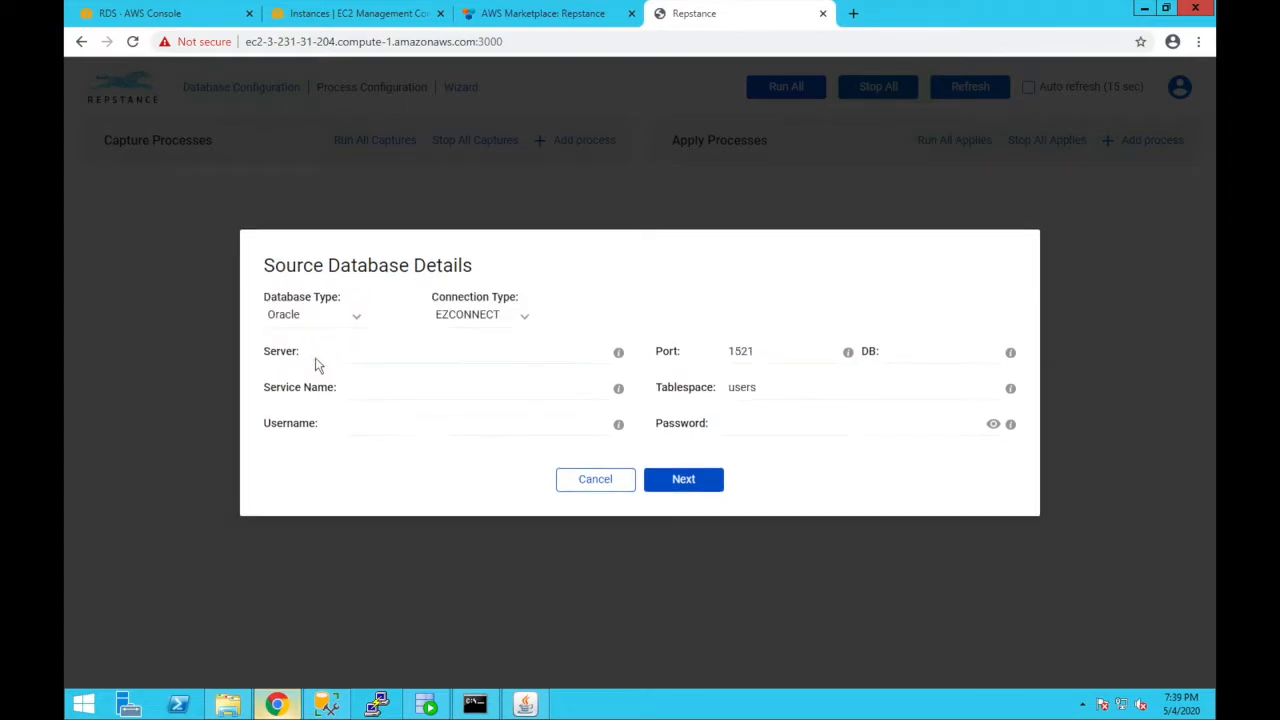
# Copy the endpoint of the oradb database from the RDS console and paste it as the source server in Repstance
pyautogui.click(415, 354)
pyautogui.click(343, 24)
pyautogui.click(201, 16)
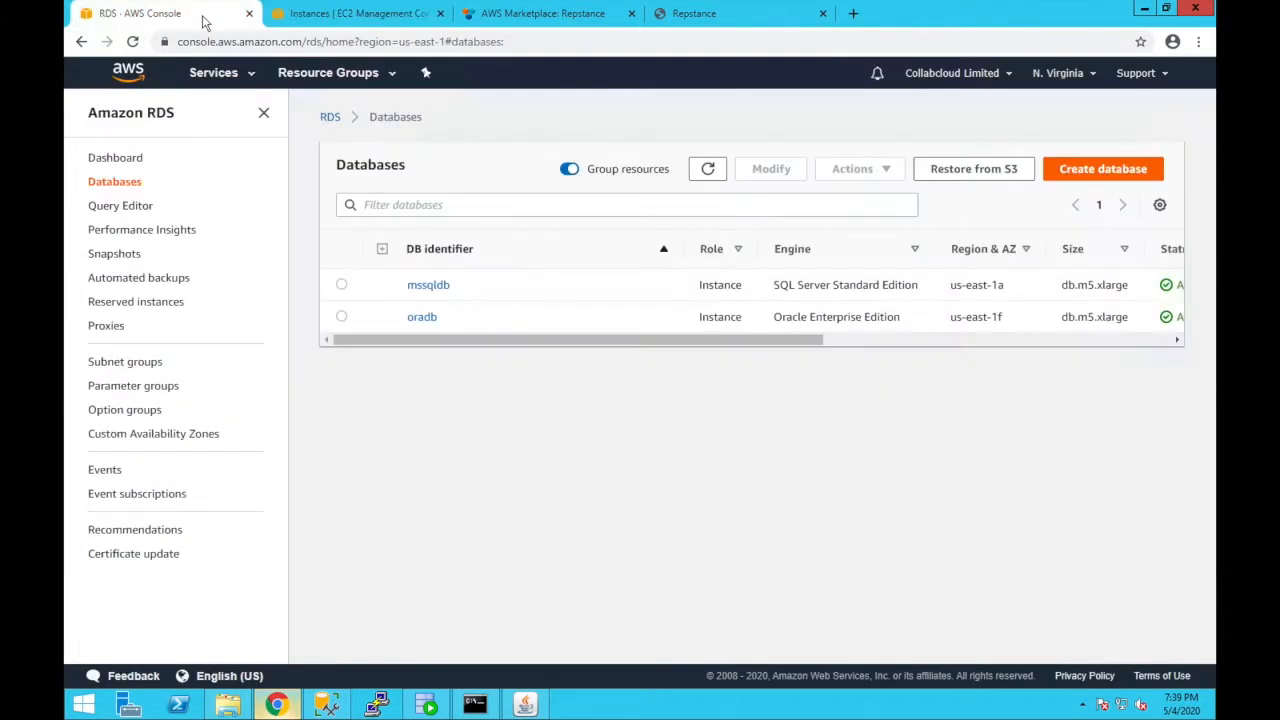
pyautogui.click(420, 318)
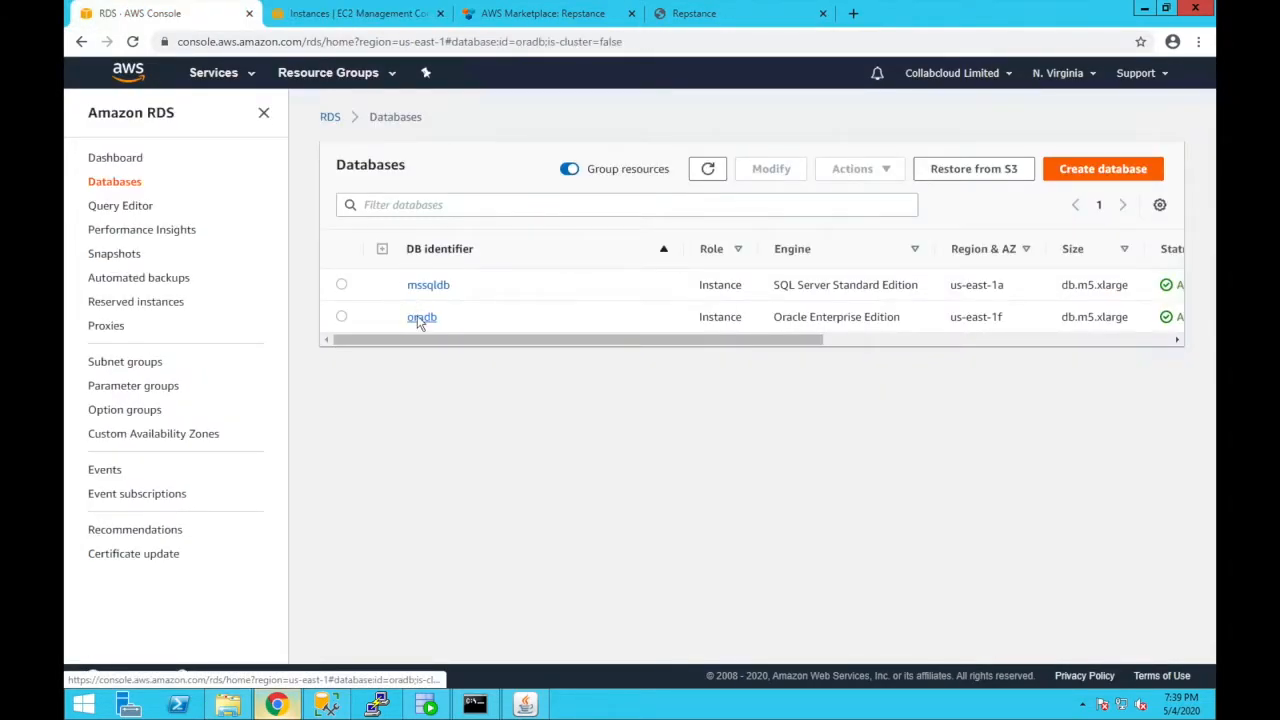
pyautogui.moveTo(449, 561); pyautogui.dragTo(337, 545)
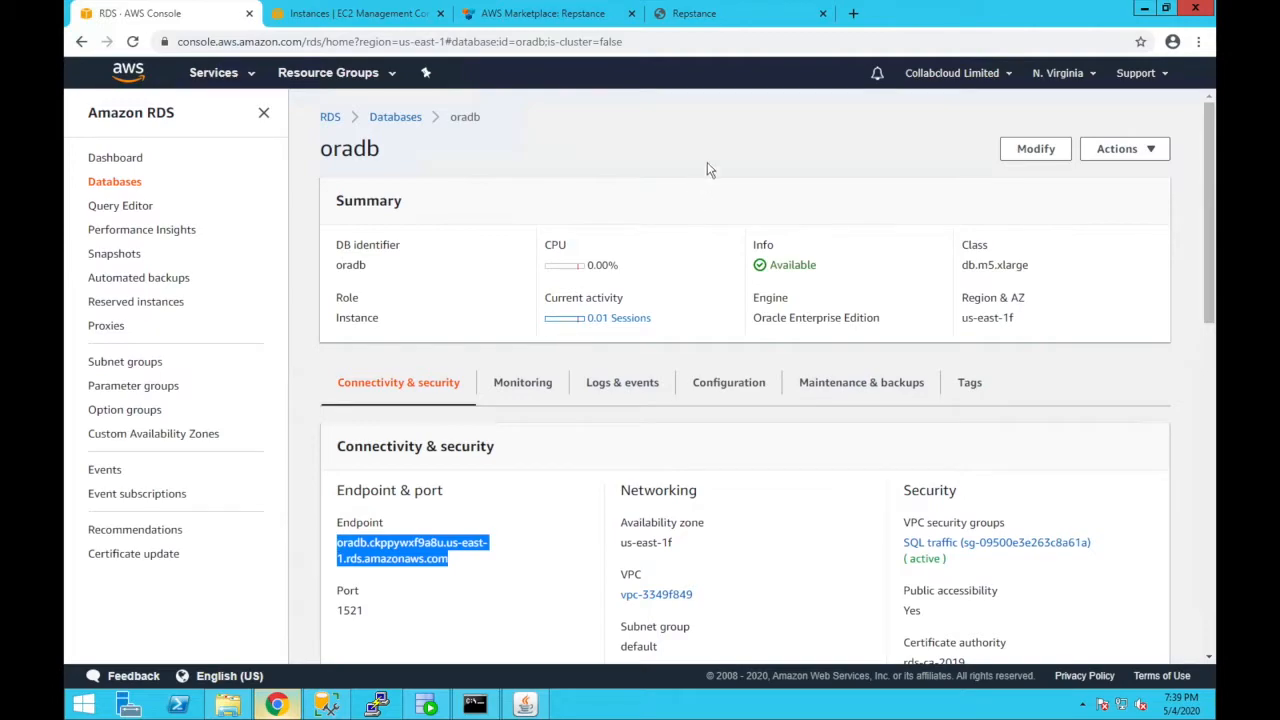
pyautogui.click(733, 22)
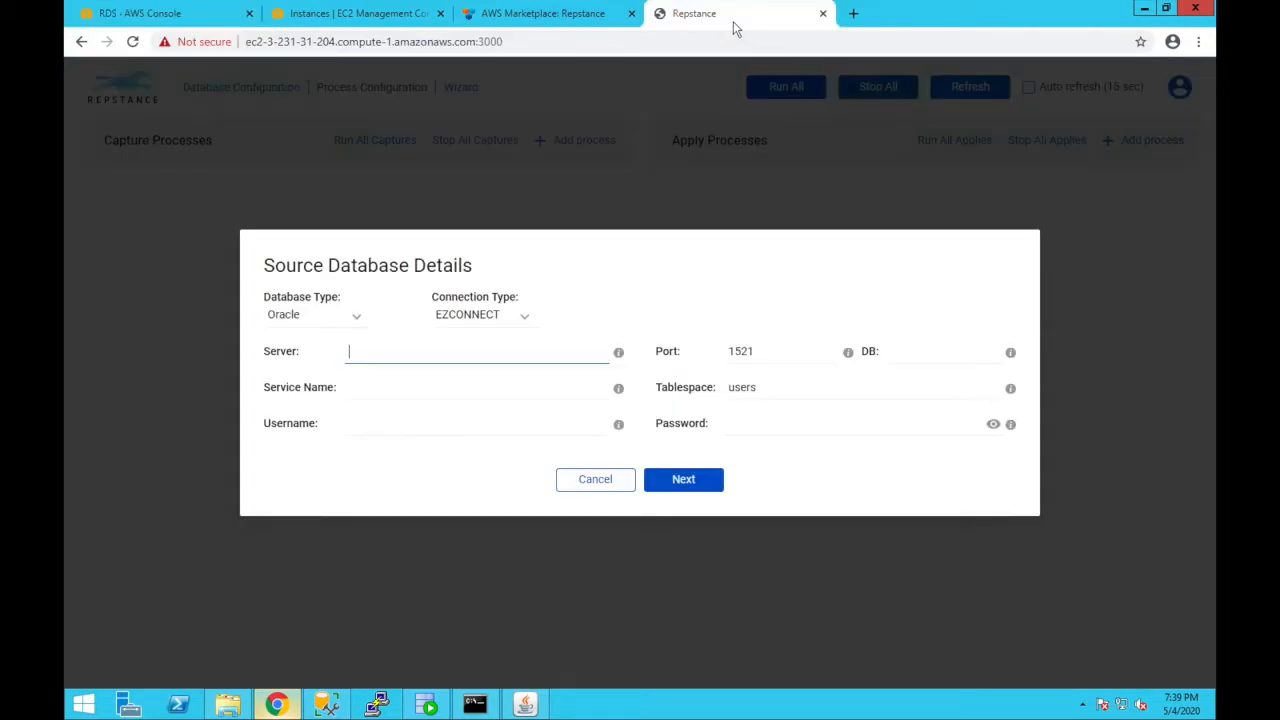
pyautogui.hotkey('ctrl', 'v')
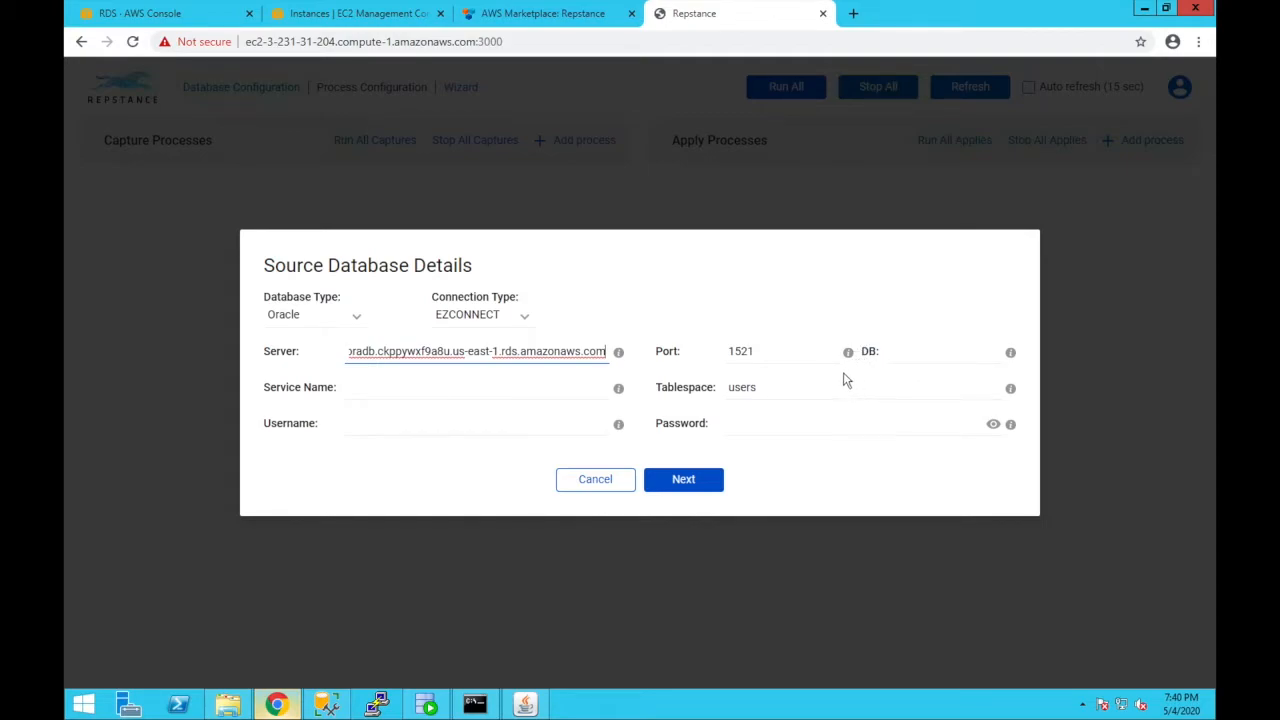
# Enter service name oradb, username admin and the database password, and confirm preparing the Oracle database as a source
pyautogui.click(515, 388)
pyautogui.write('oradb')
pyautogui.click(449, 427)
pyautogui.write('admin')
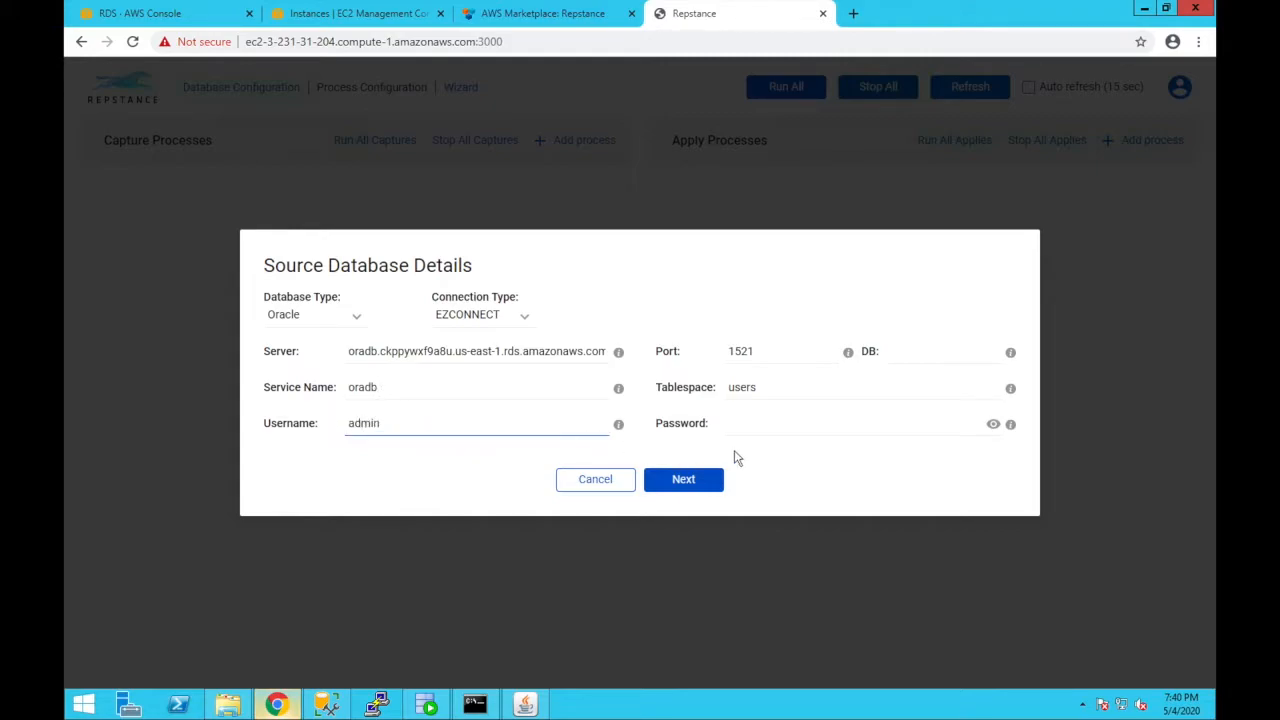
pyautogui.click(766, 424)
pyautogui.write('*********')
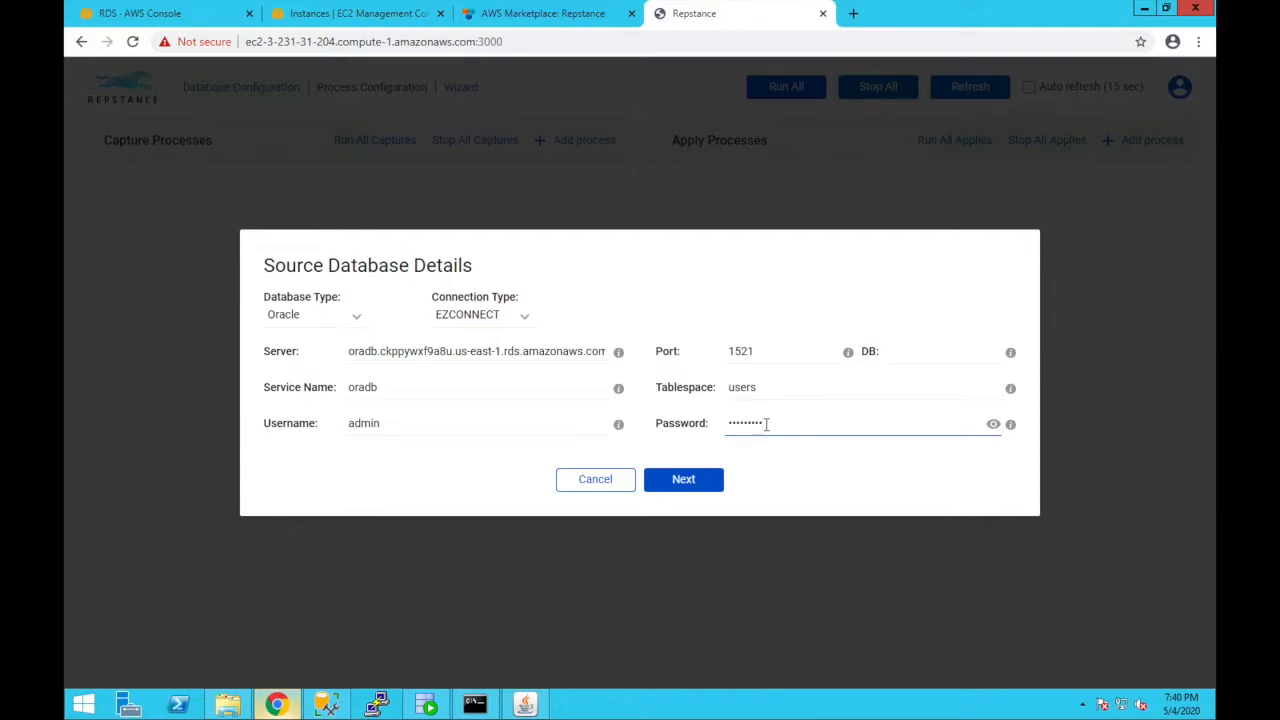
pyautogui.click(683, 481)
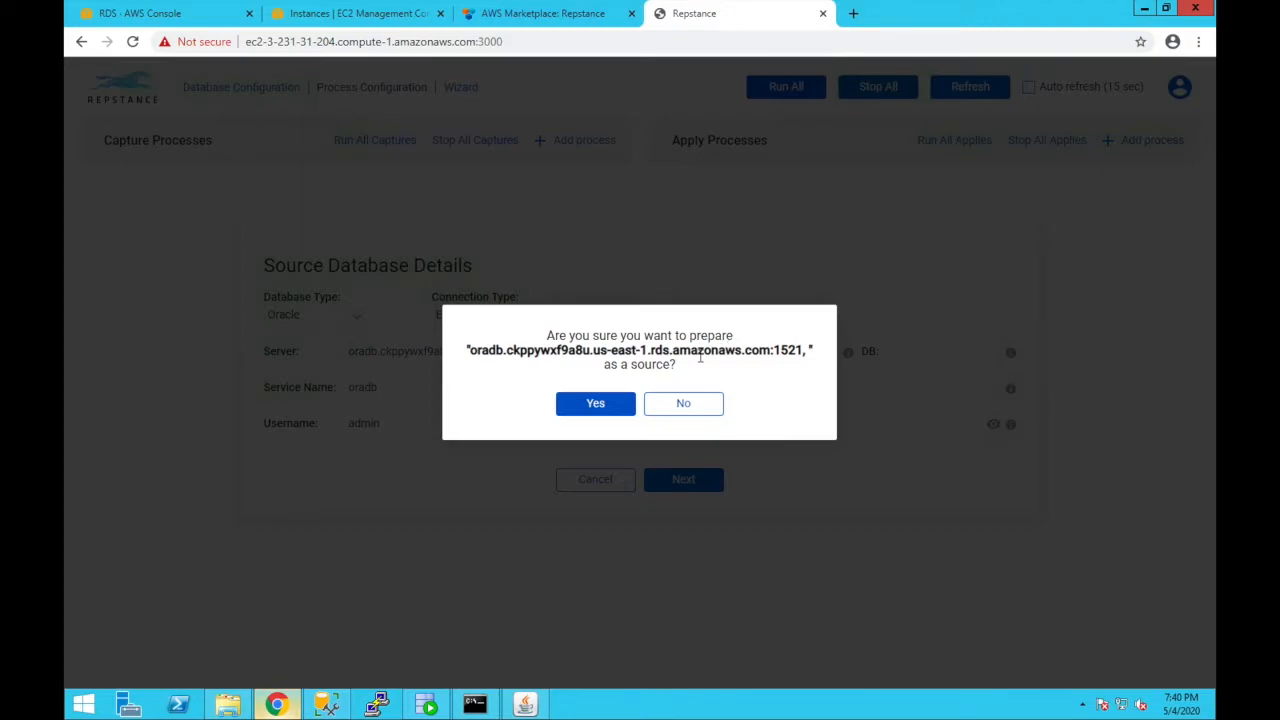
pyautogui.click(599, 407)
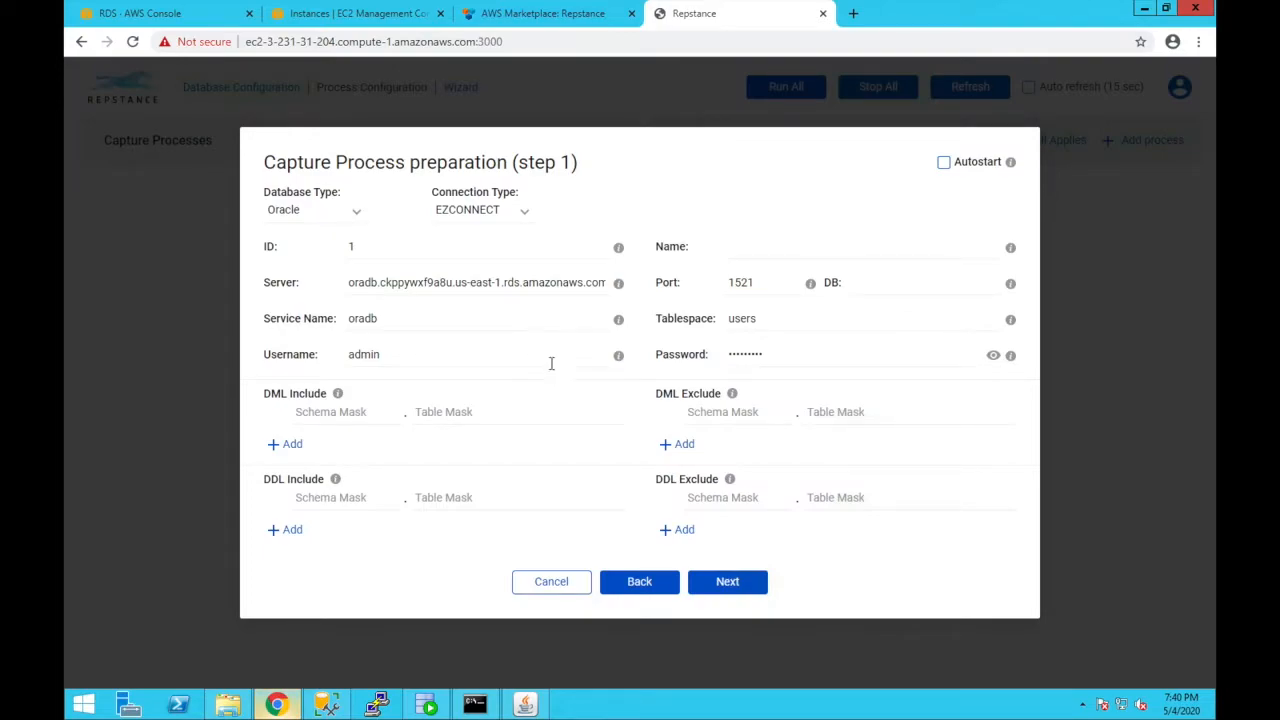
# Name the capture process oracap and set both DML Include and DDL Include to schema mask SOE with table mask %
pyautogui.click(765, 252)
pyautogui.write('oracap')
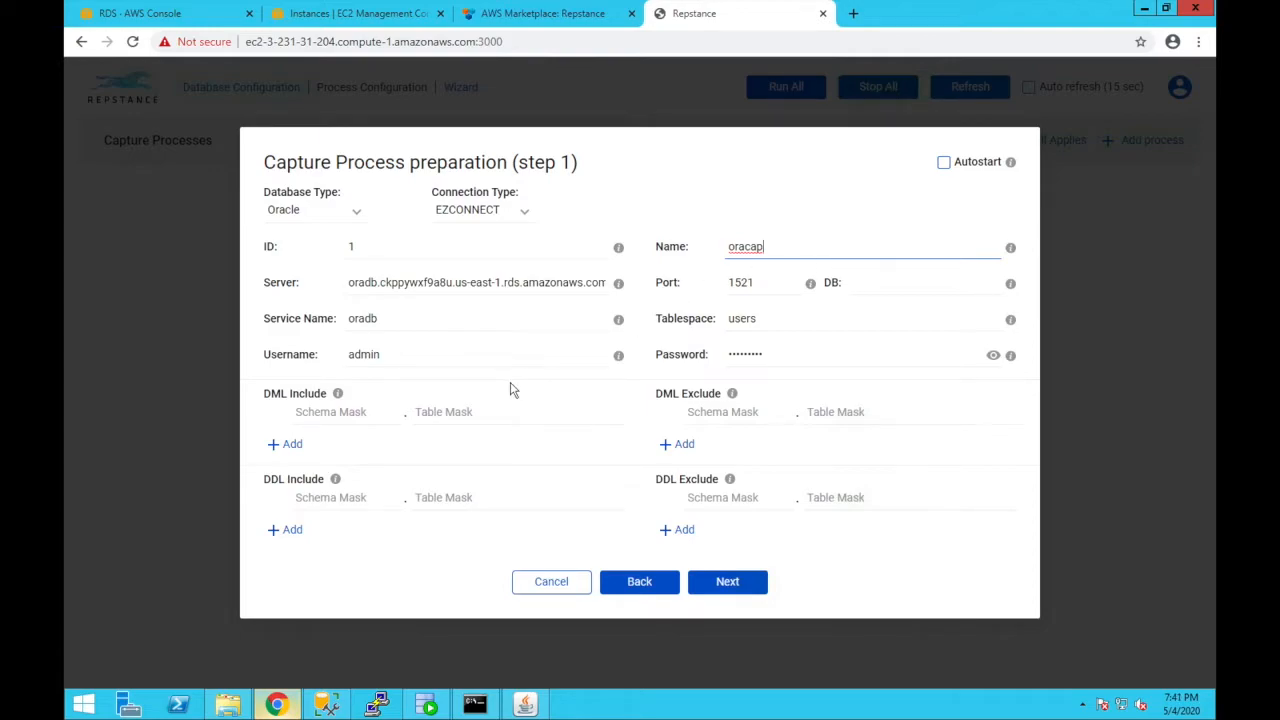
pyautogui.click(326, 414)
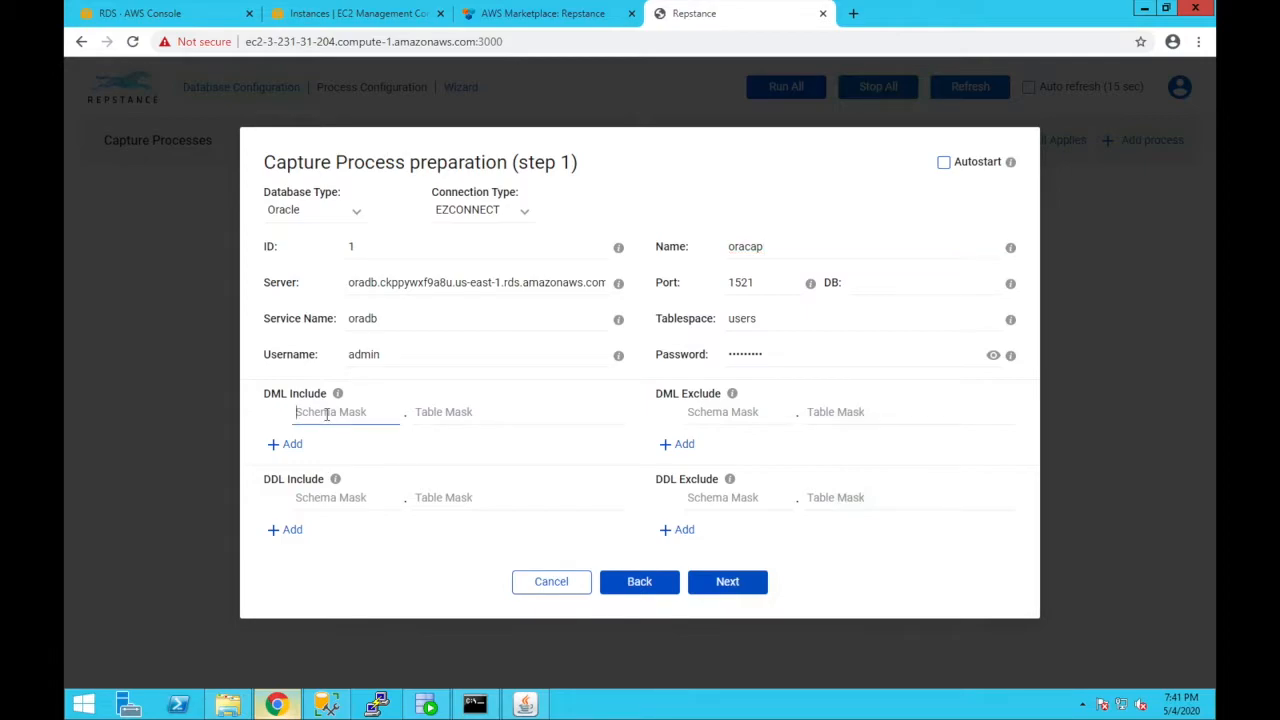
pyautogui.write('SOE')
pyautogui.click(466, 413)
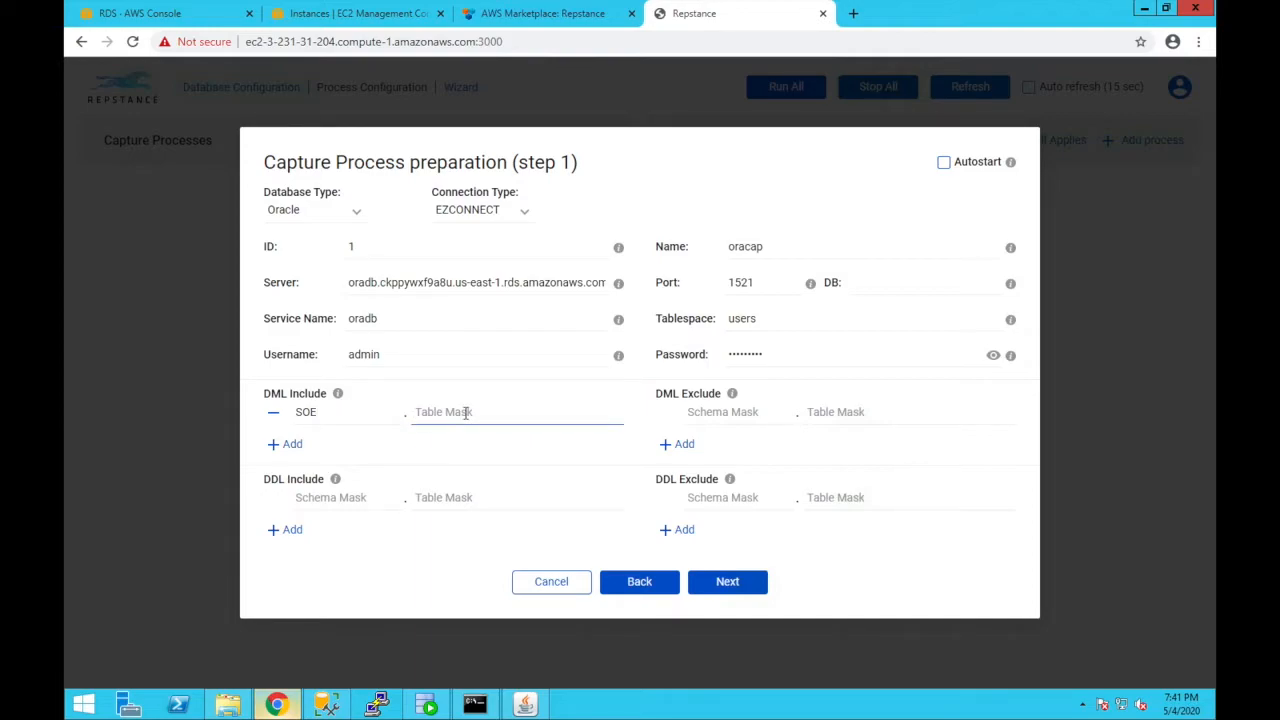
pyautogui.write('%')
pyautogui.click(343, 500)
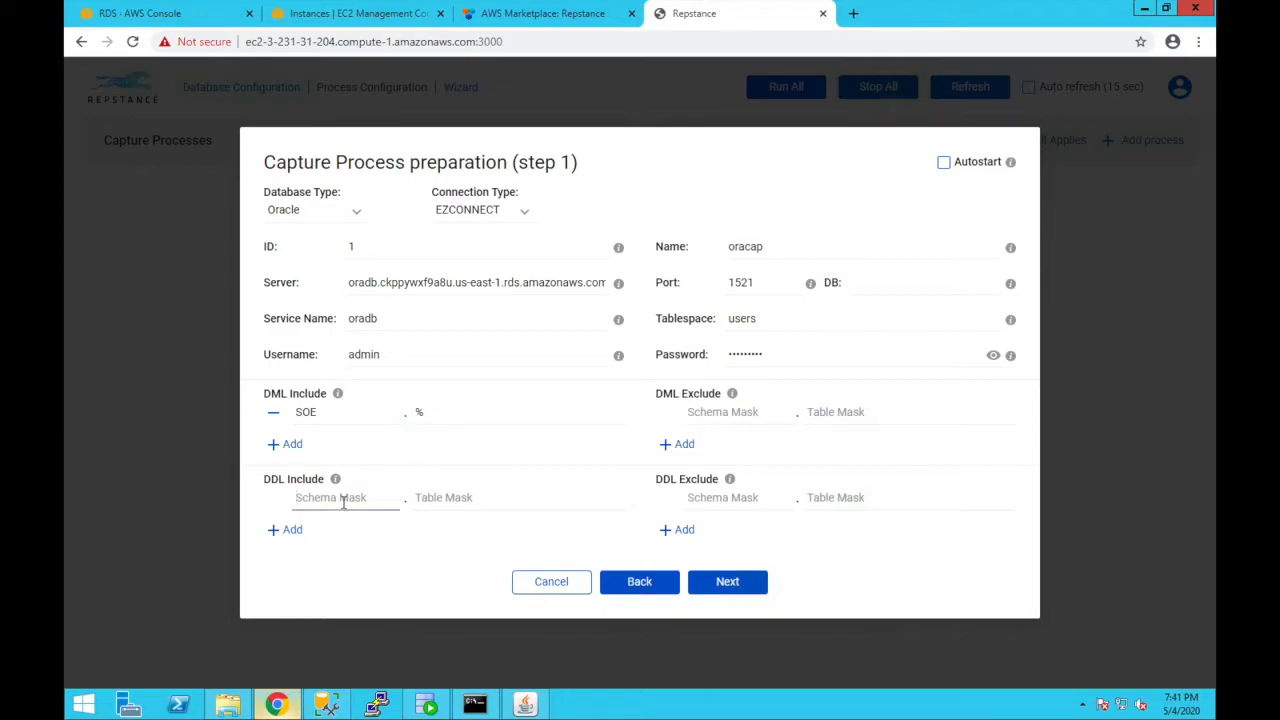
pyautogui.write('SOE')
pyautogui.click(448, 496)
pyautogui.write('%')
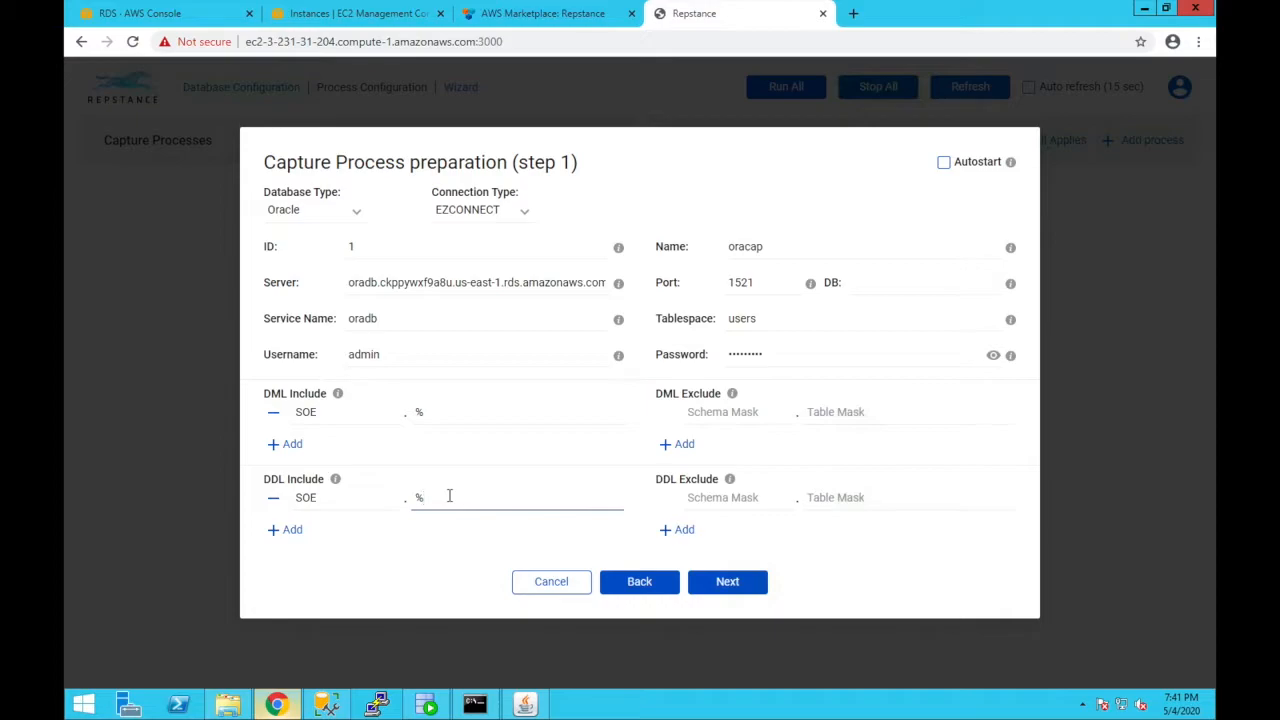
# Check the SOE tables in Oracle SQL Developer and oradb in SQL Server Management Studio, and continue to capture preparation step 2 in Repstance
pyautogui.click(427, 704)
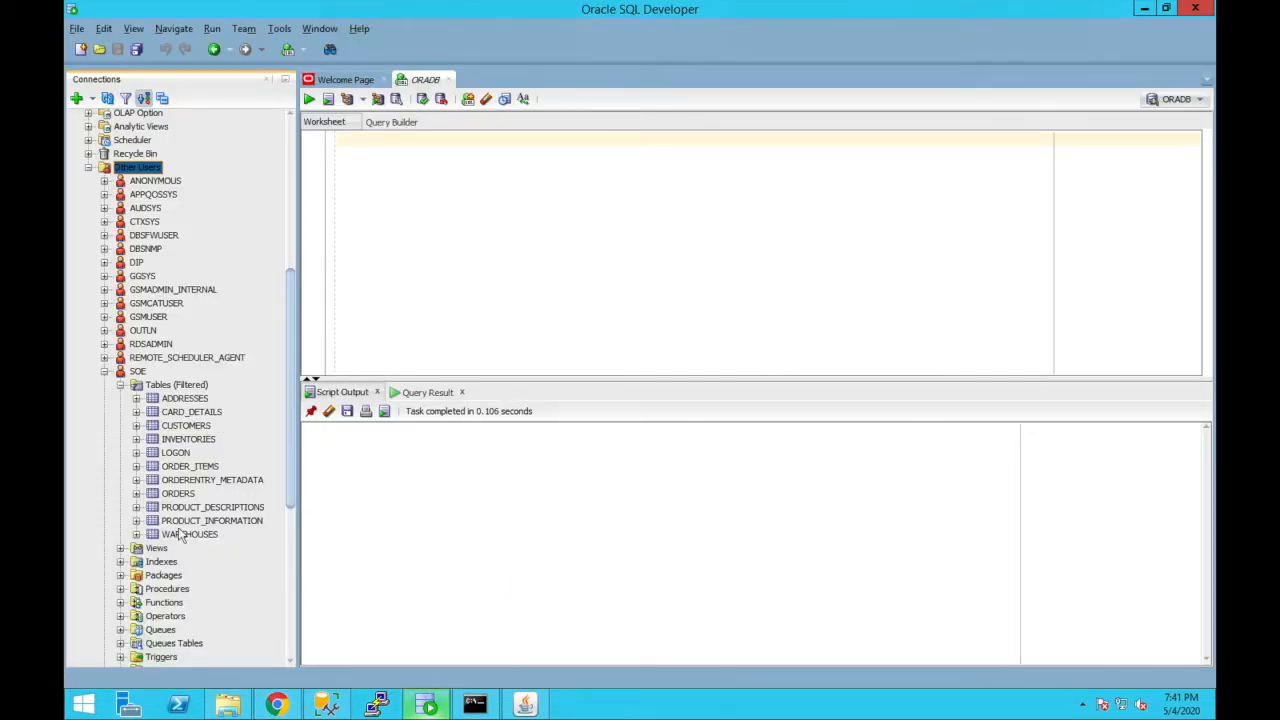
pyautogui.click(329, 705)
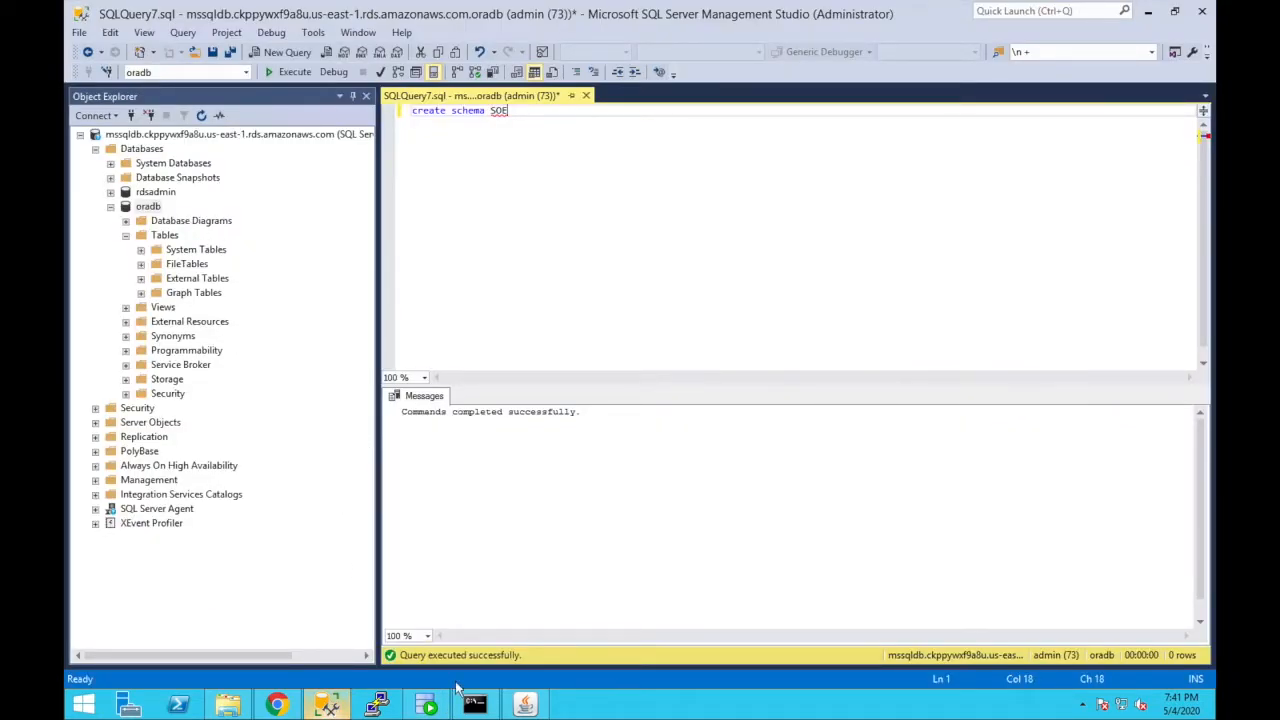
pyautogui.click(280, 705)
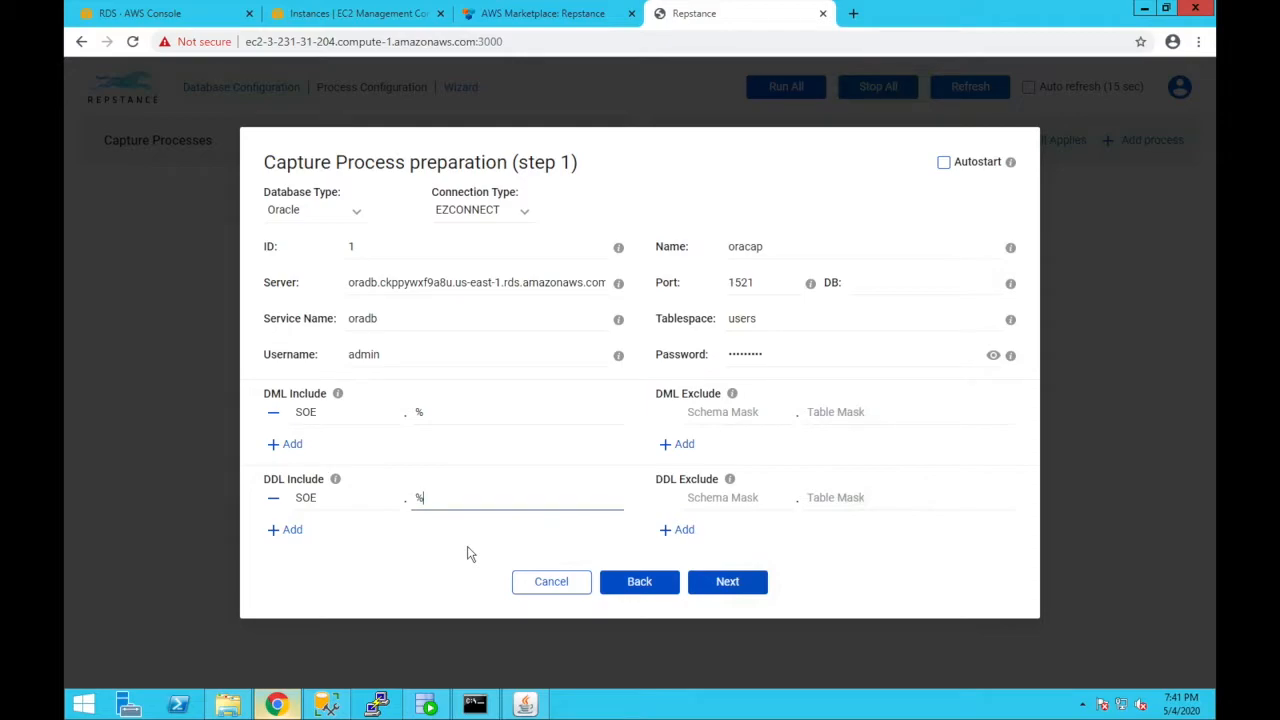
pyautogui.click(744, 582)
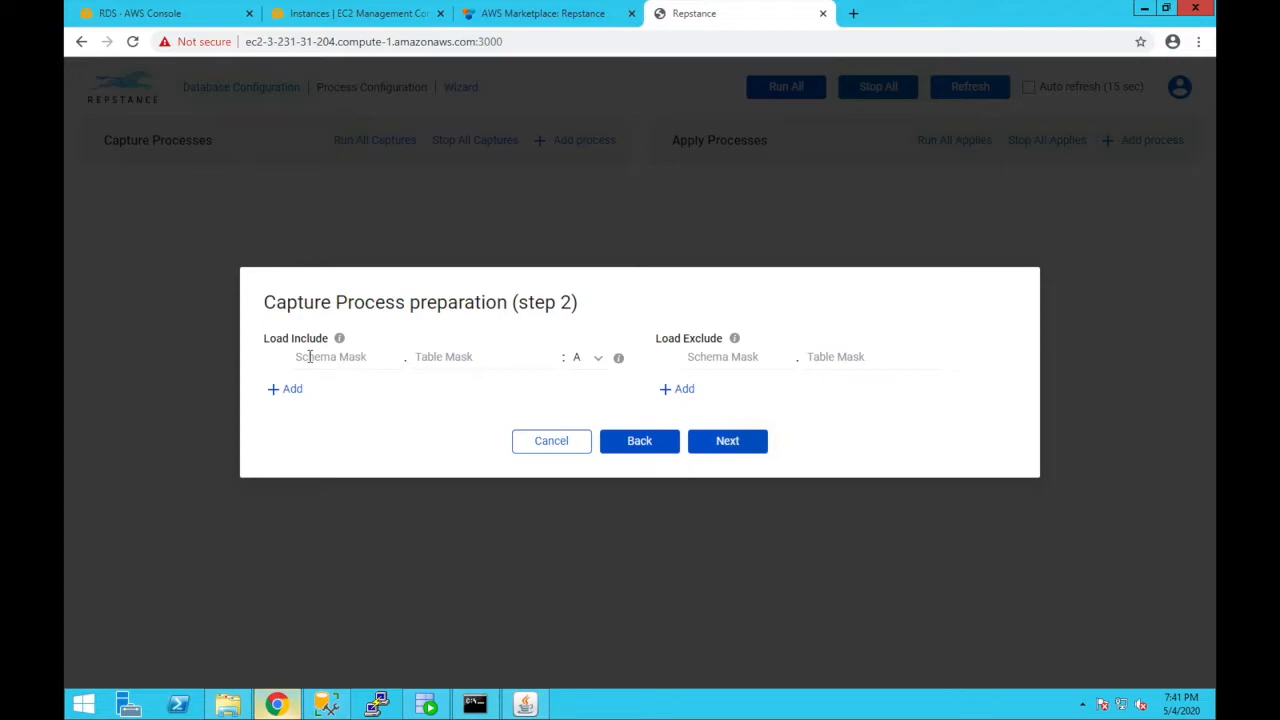
# Set Load Include to schema mask SOE and table mask % with load option C, and continue to capture preparation step 3
pyautogui.click(310, 356)
pyautogui.write('SOE')
pyautogui.click(456, 360)
pyautogui.write('%')
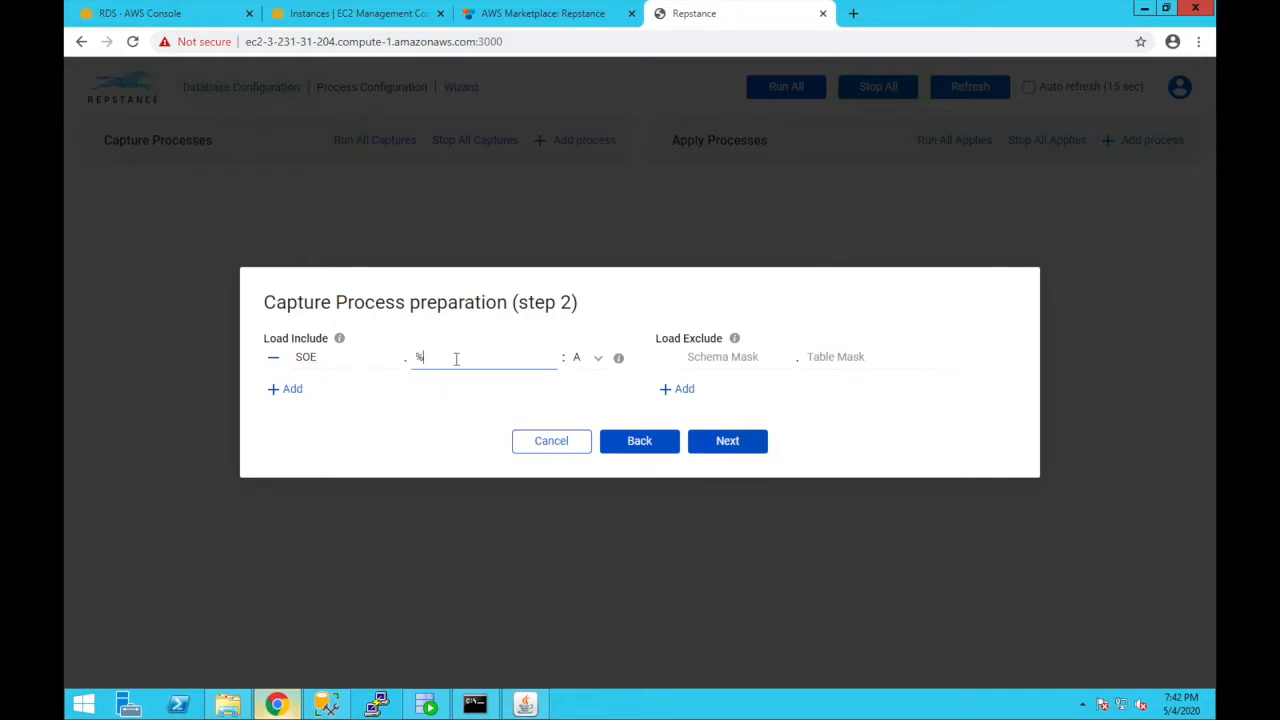
pyautogui.click(588, 367)
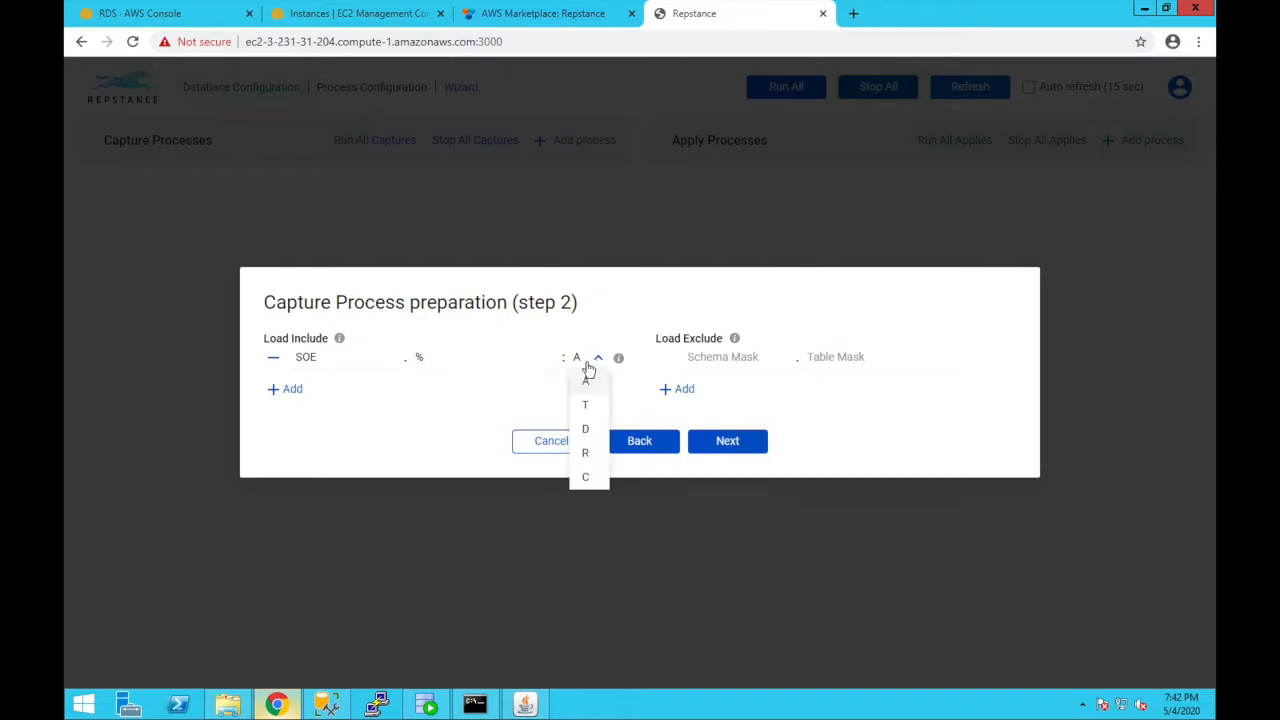
pyautogui.click(587, 481)
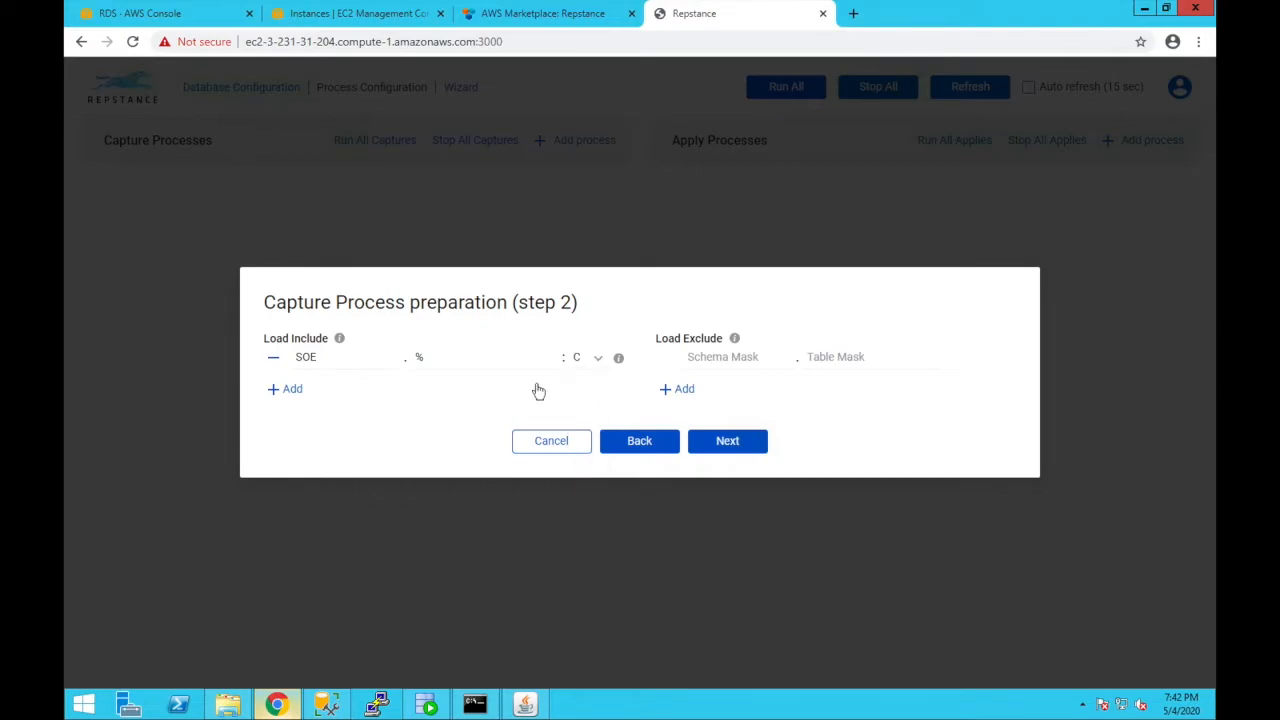
pyautogui.click(736, 451)
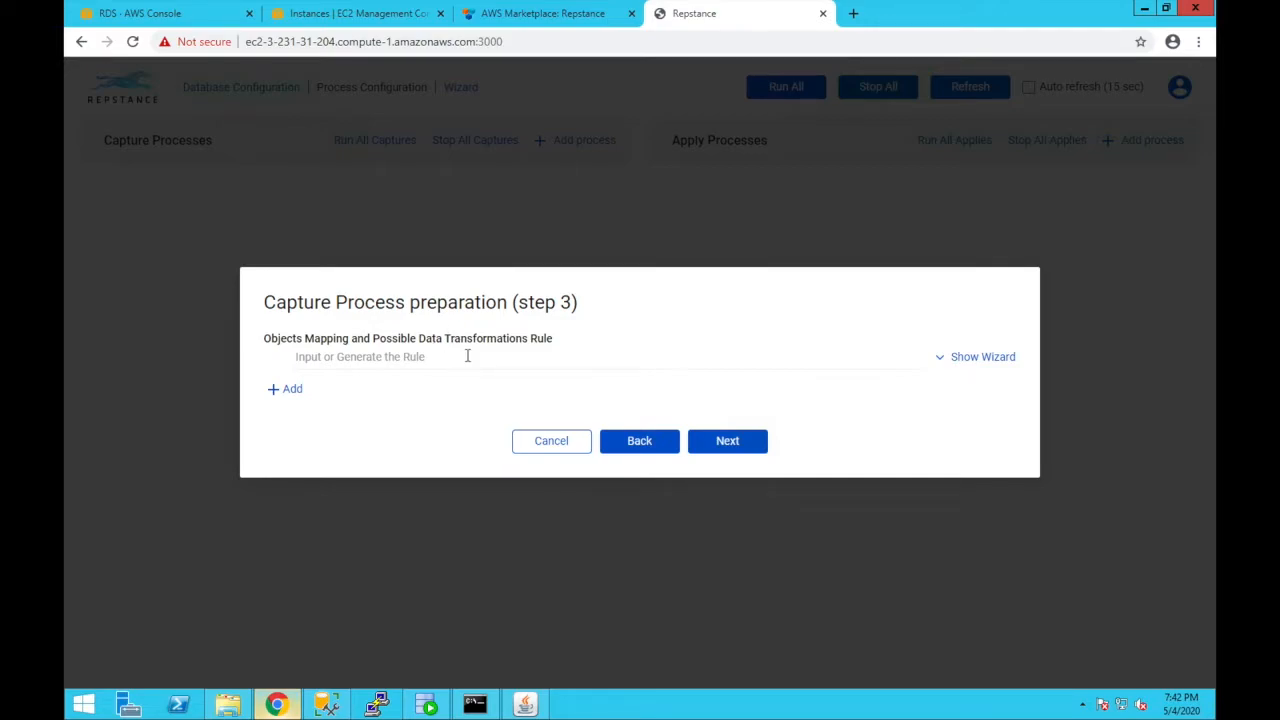
# Leave the mapping and transformation rule empty, accept the capture process preview, and confirm running the capture process
pyautogui.click(727, 444)
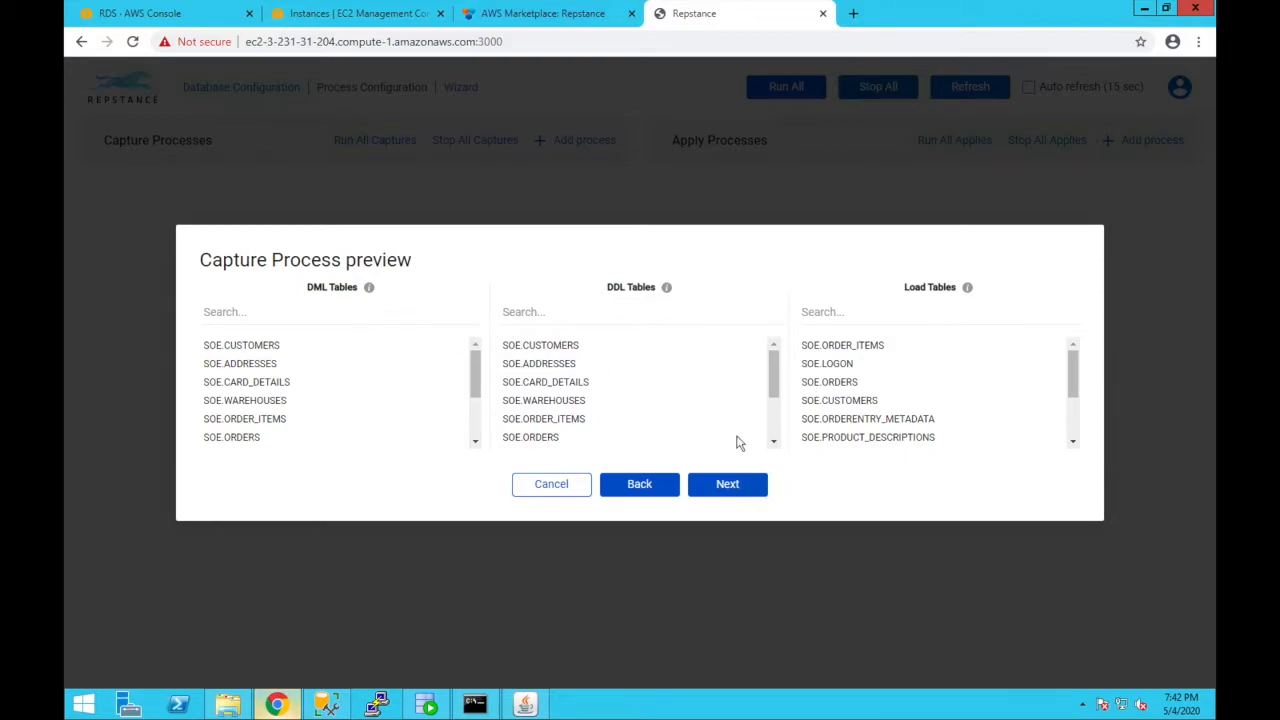
pyautogui.click(727, 486)
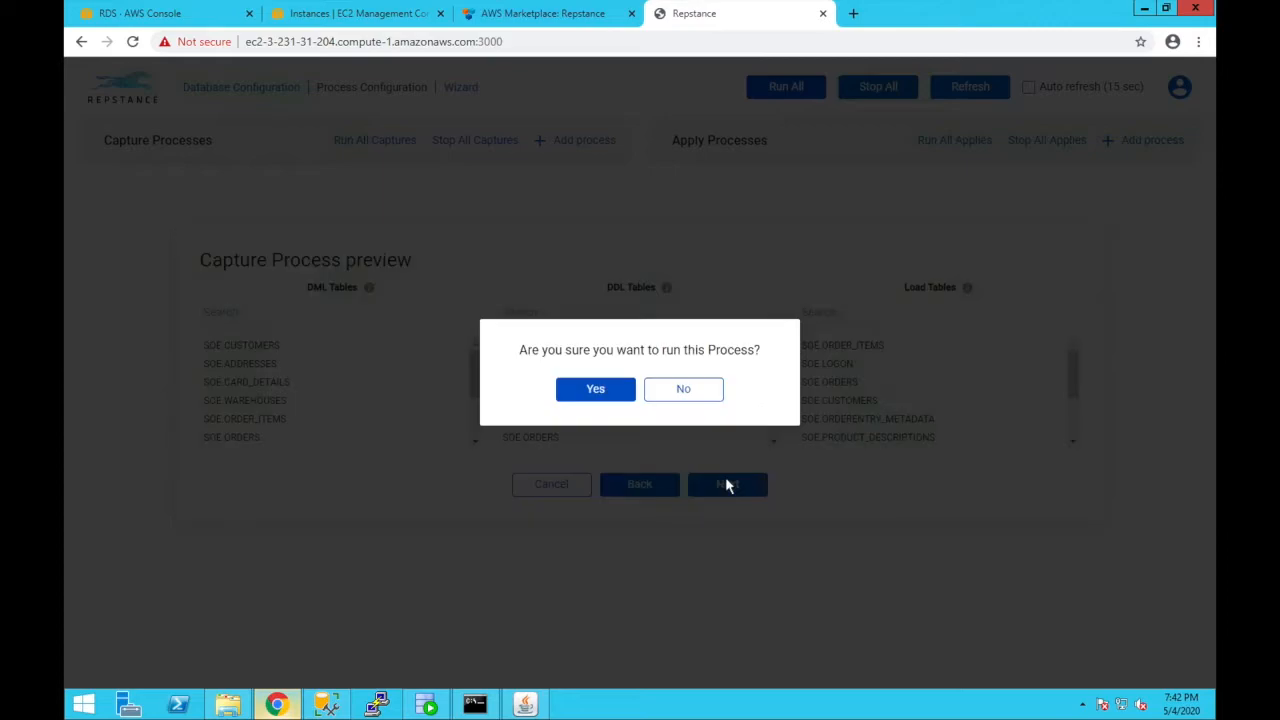
pyautogui.click(596, 392)
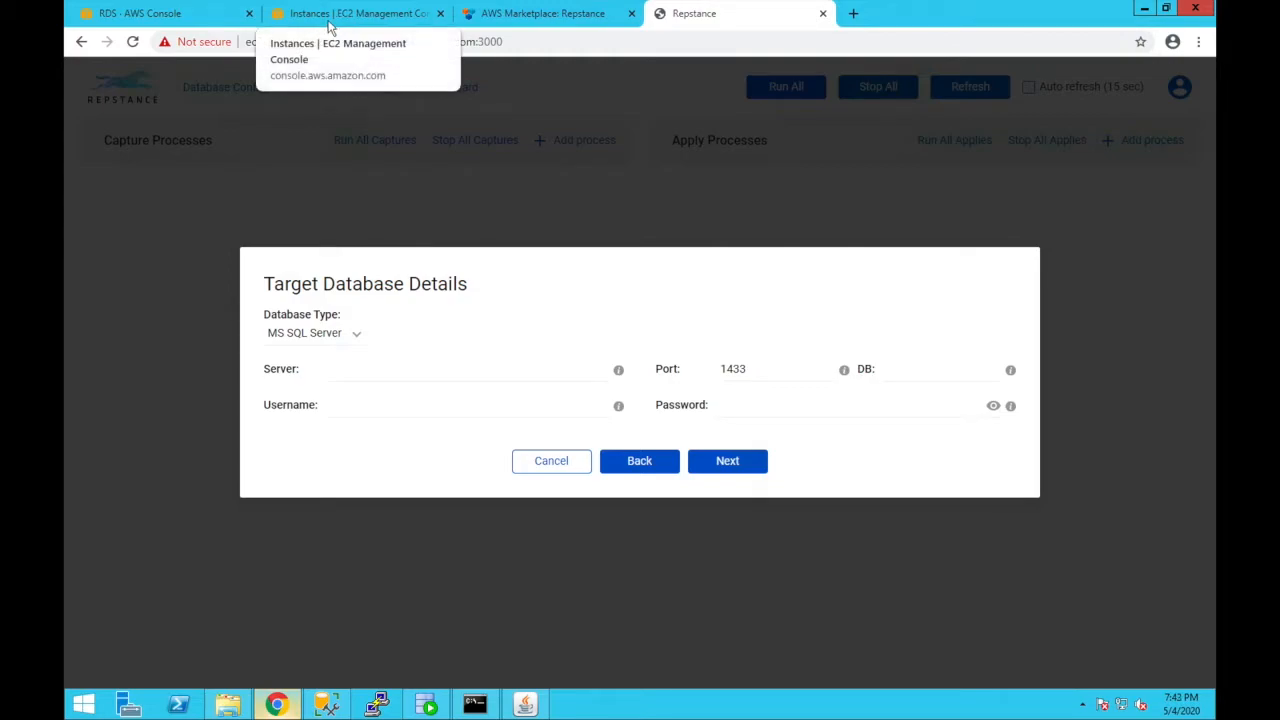
# Copy the endpoint of the mssqldb database from the RDS console and paste it as the target server in Repstance
pyautogui.click(205, 22)
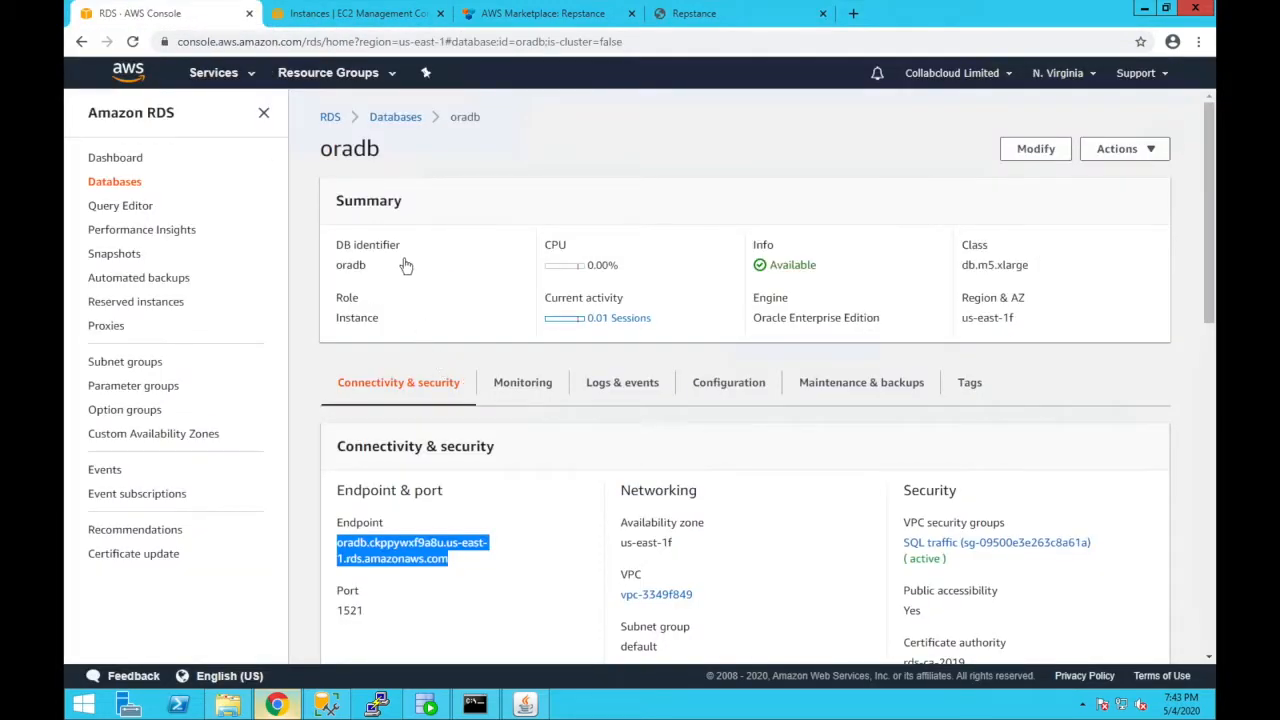
pyautogui.click(396, 118)
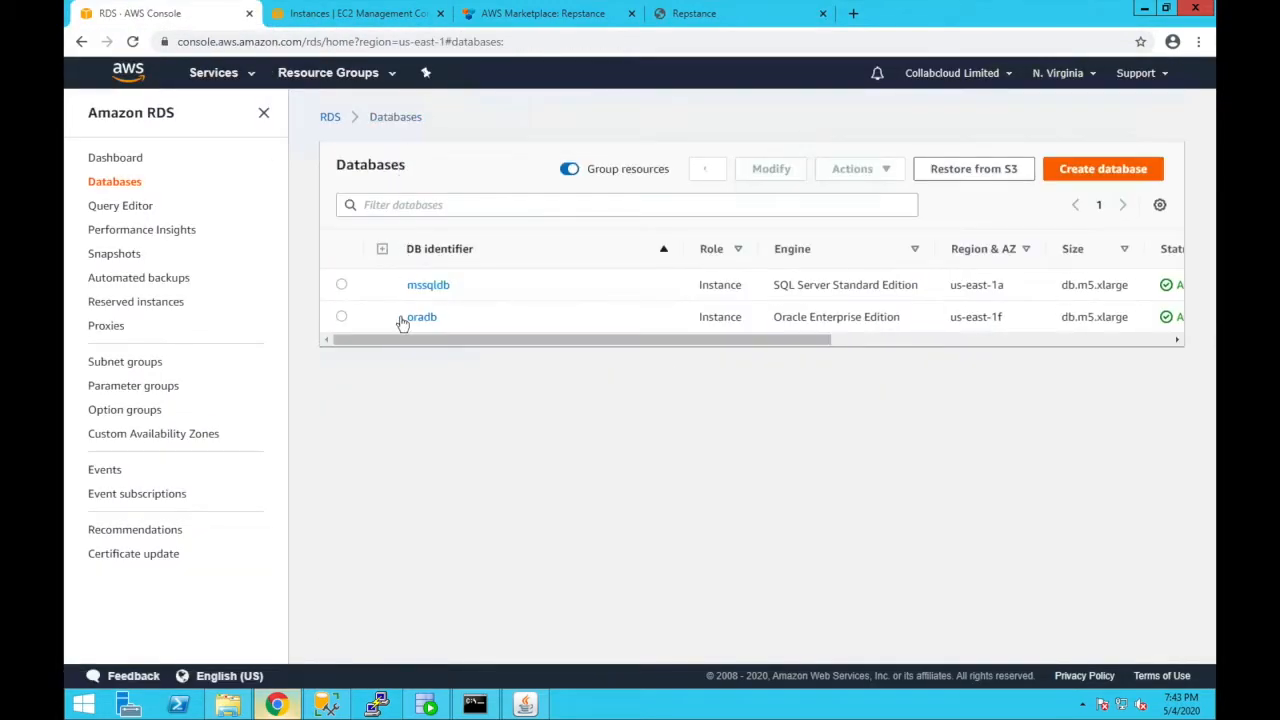
pyautogui.click(439, 289)
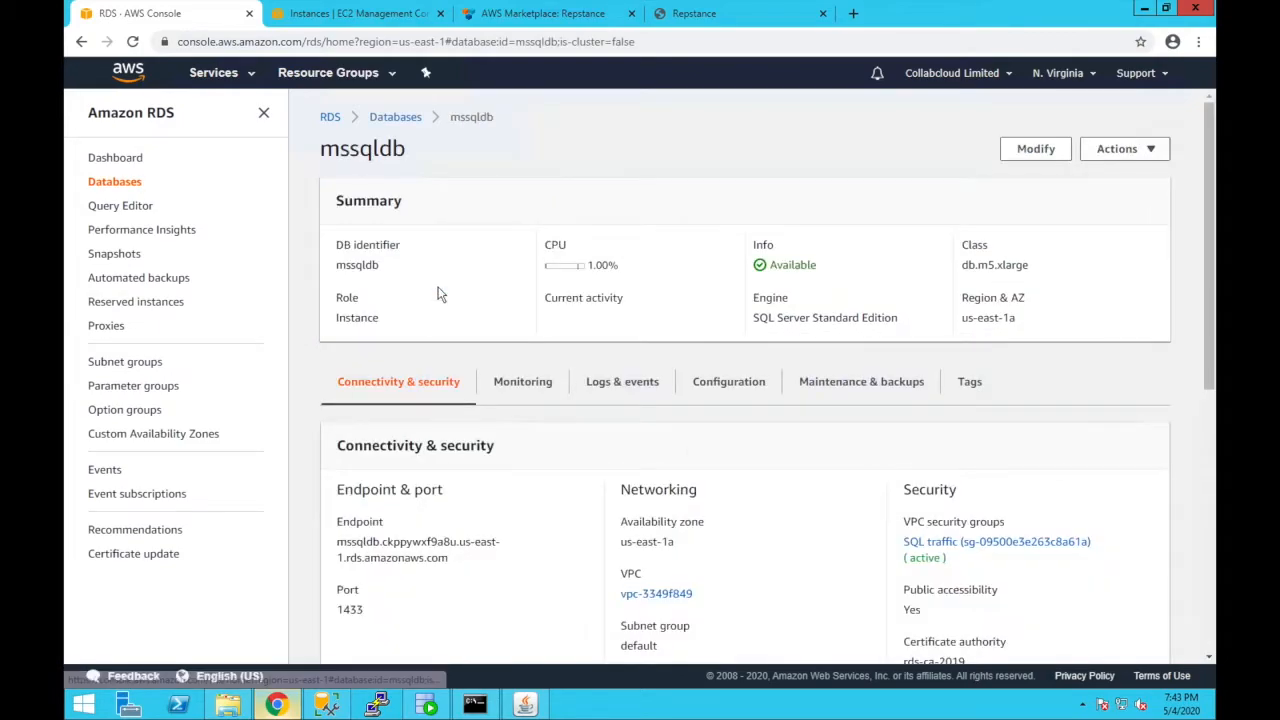
pyautogui.moveTo(448, 560); pyautogui.dragTo(338, 548)
pyautogui.hotkey('ctrl', 'c')
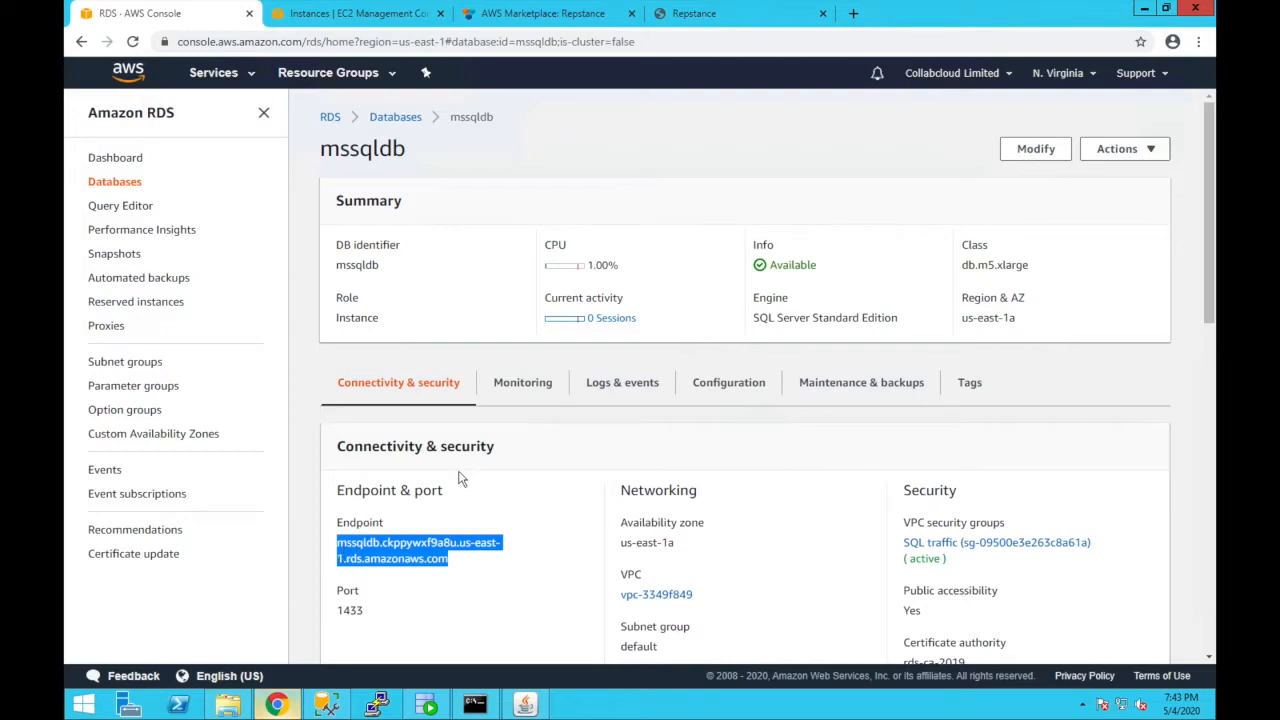
pyautogui.click(724, 19)
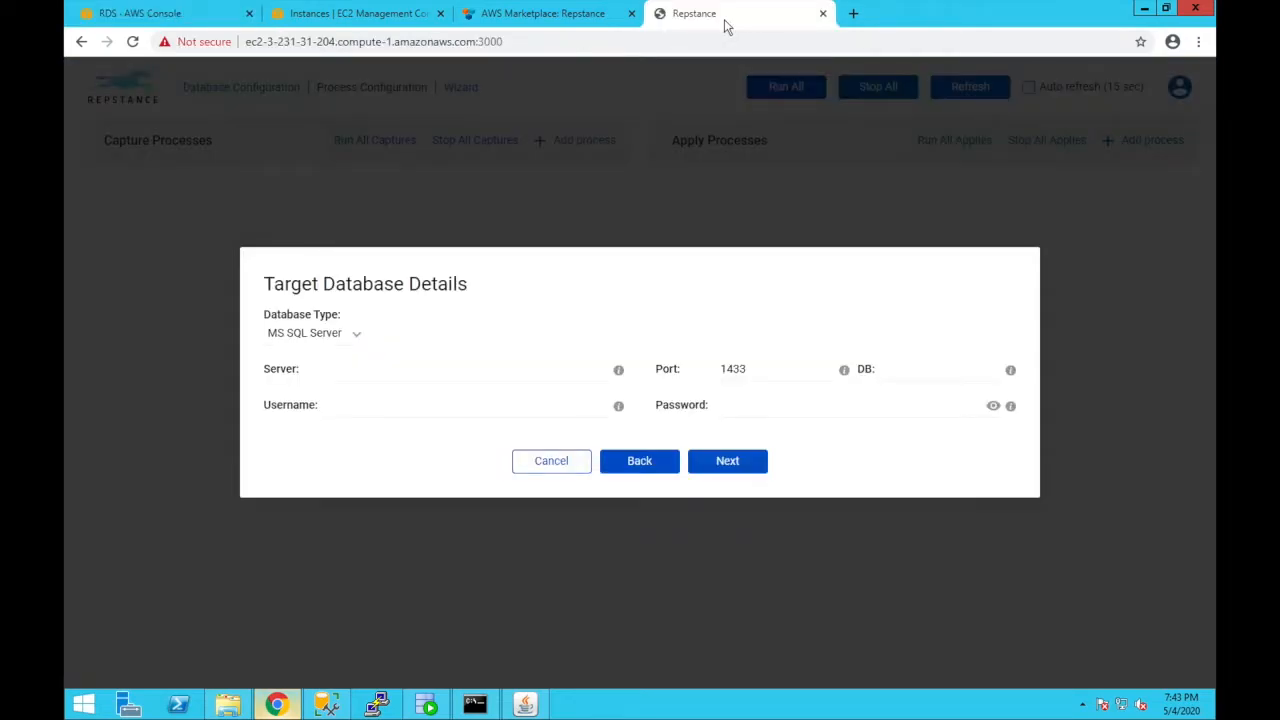
pyautogui.click(435, 375)
pyautogui.hotkey('ctrl', 'v')
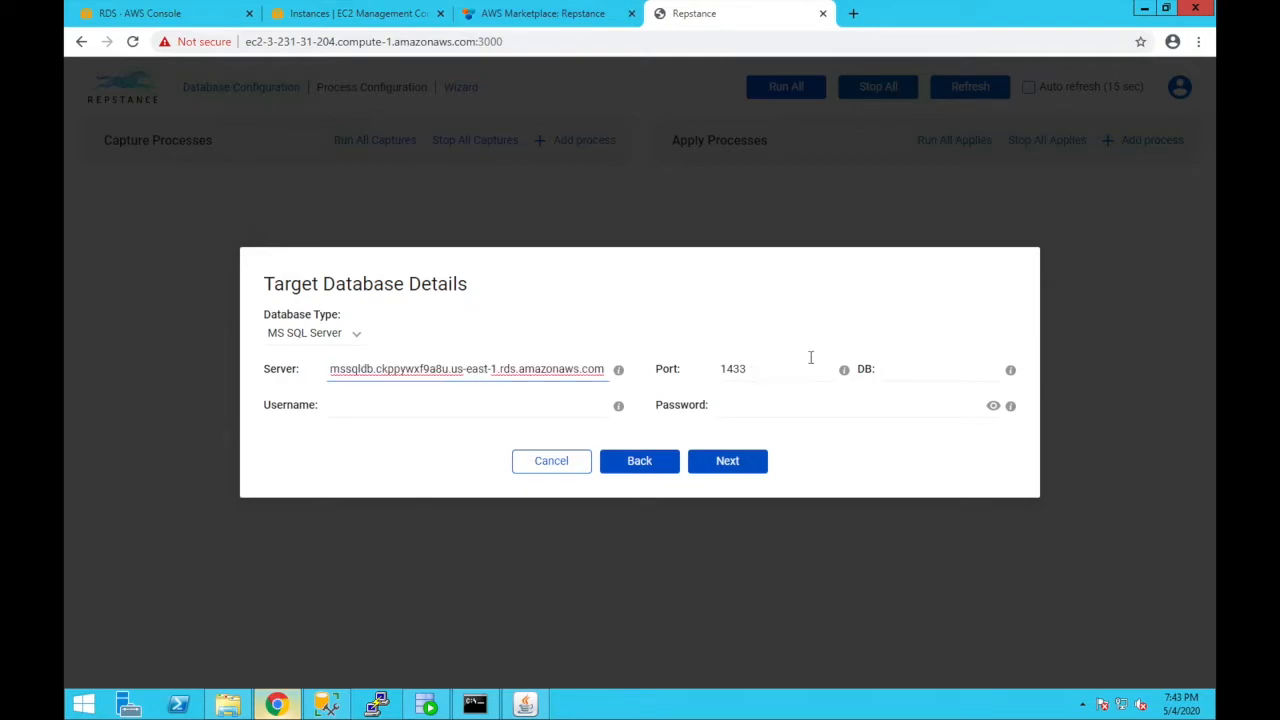
# Enter target database oradb, username admin and the database password, and confirm preparing the SQL Server database as a target
pyautogui.click(906, 373)
pyautogui.write('oradb')
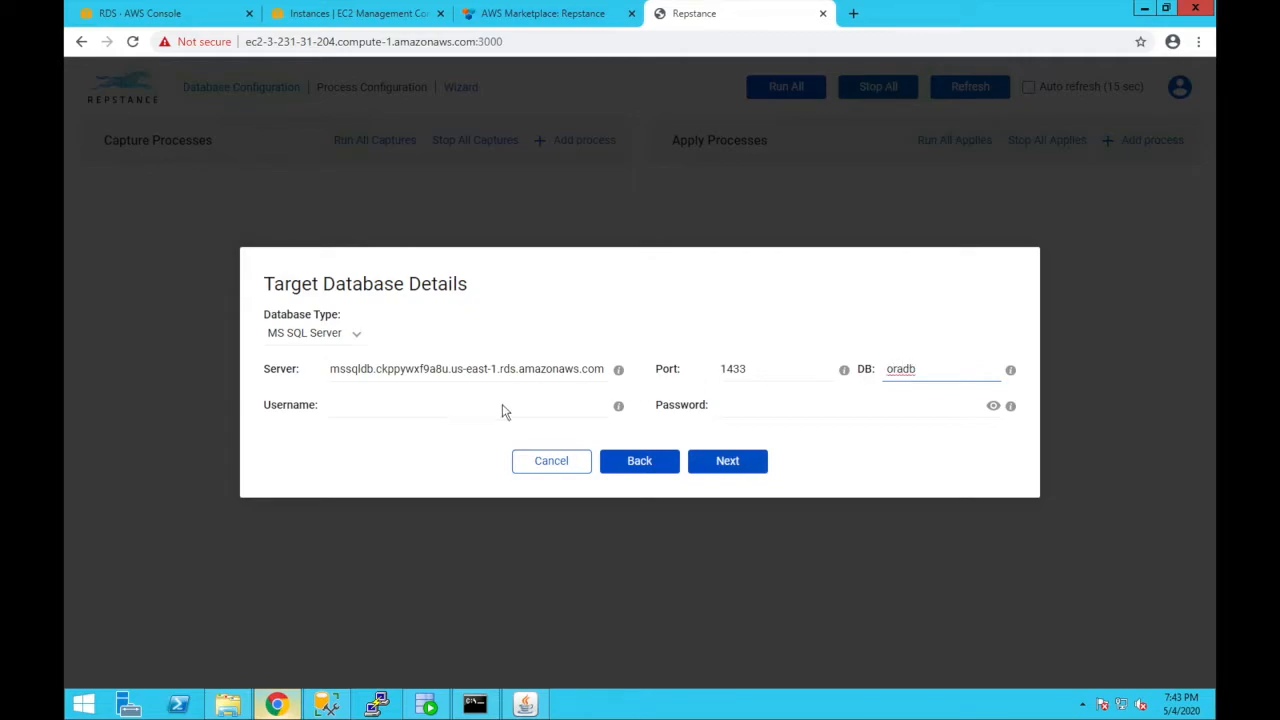
pyautogui.click(478, 405)
pyautogui.write('admin')
pyautogui.click(794, 410)
pyautogui.write('•••••••••')
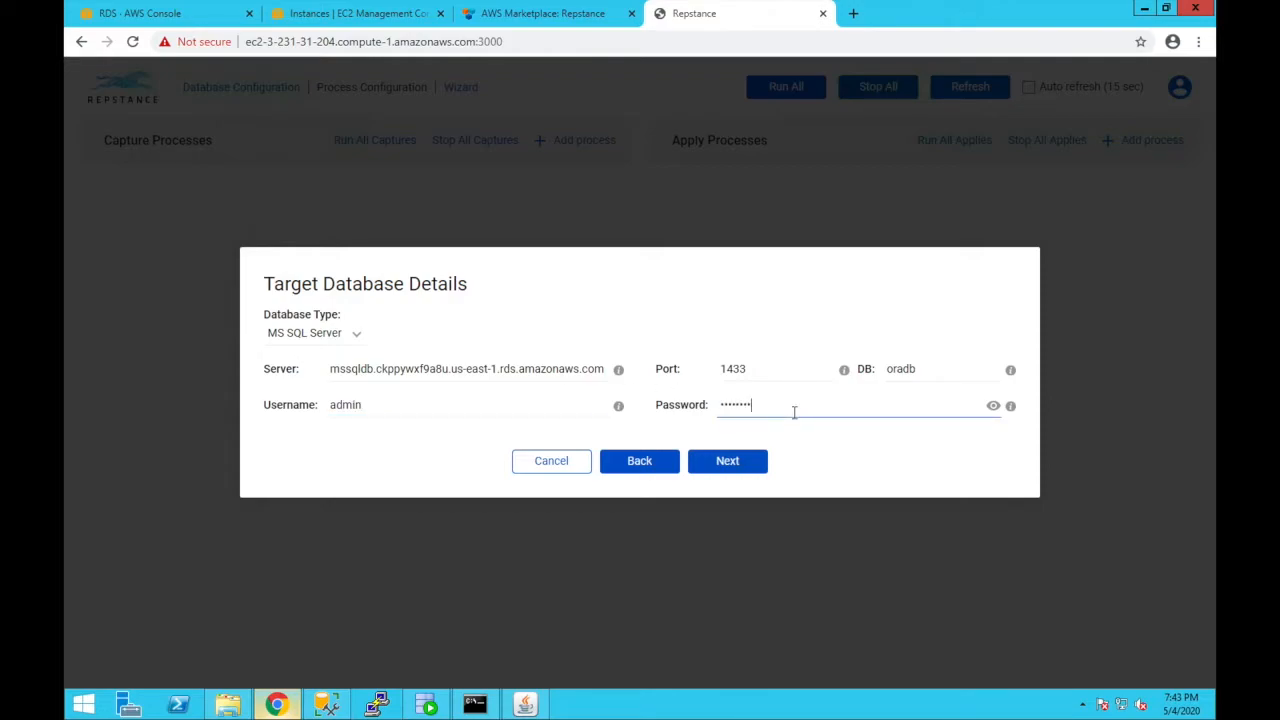
pyautogui.click(741, 462)
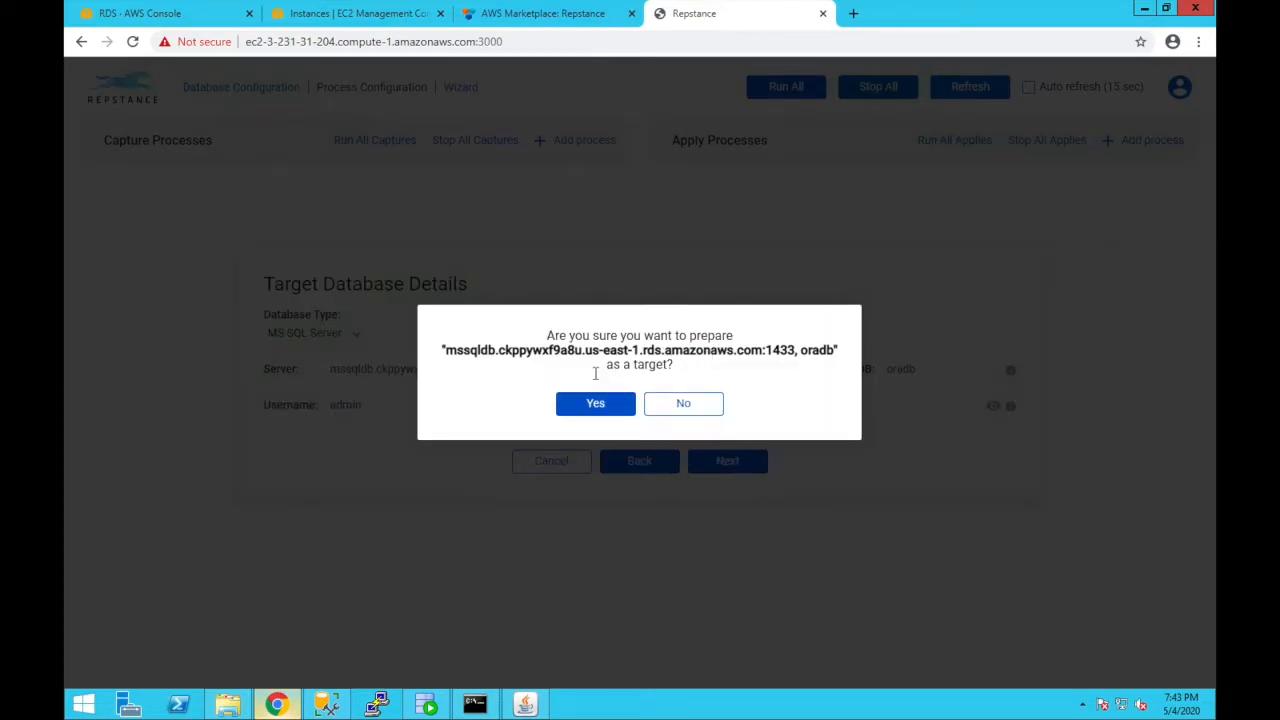
pyautogui.click(596, 405)
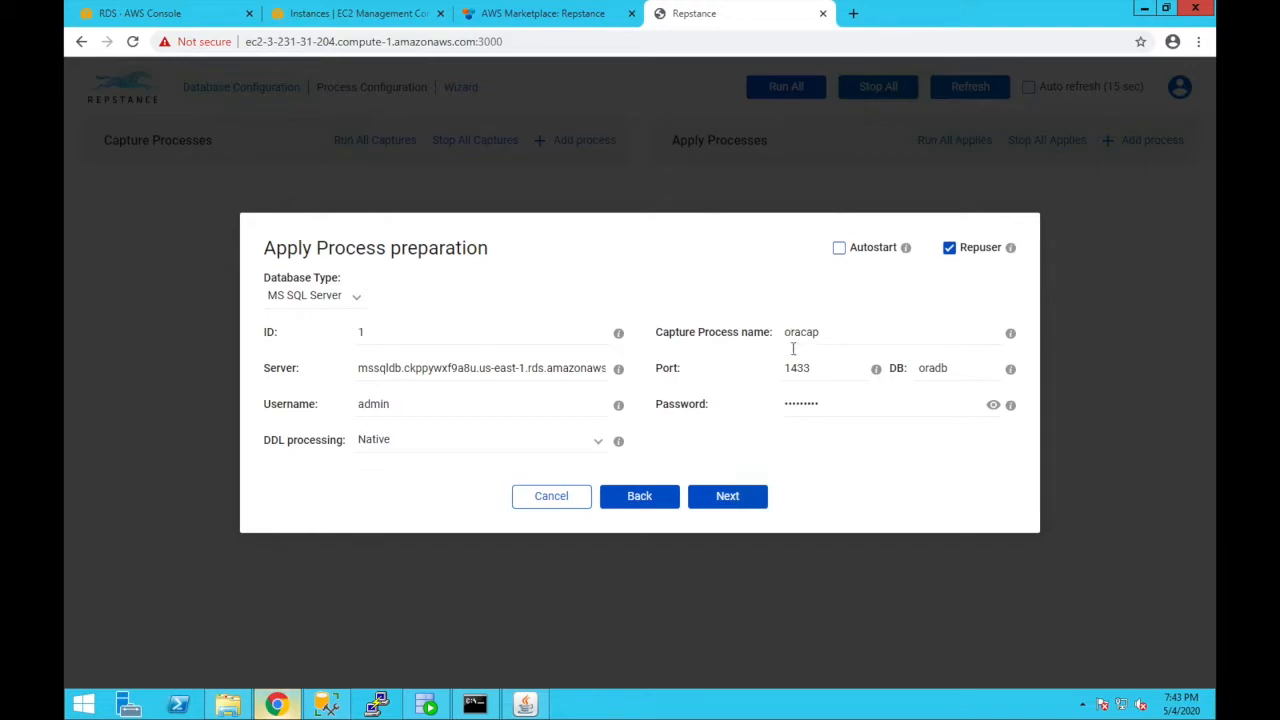
# Set the apply process's DDL processing to Dictionary and confirm running the apply process
pyautogui.click(443, 449)
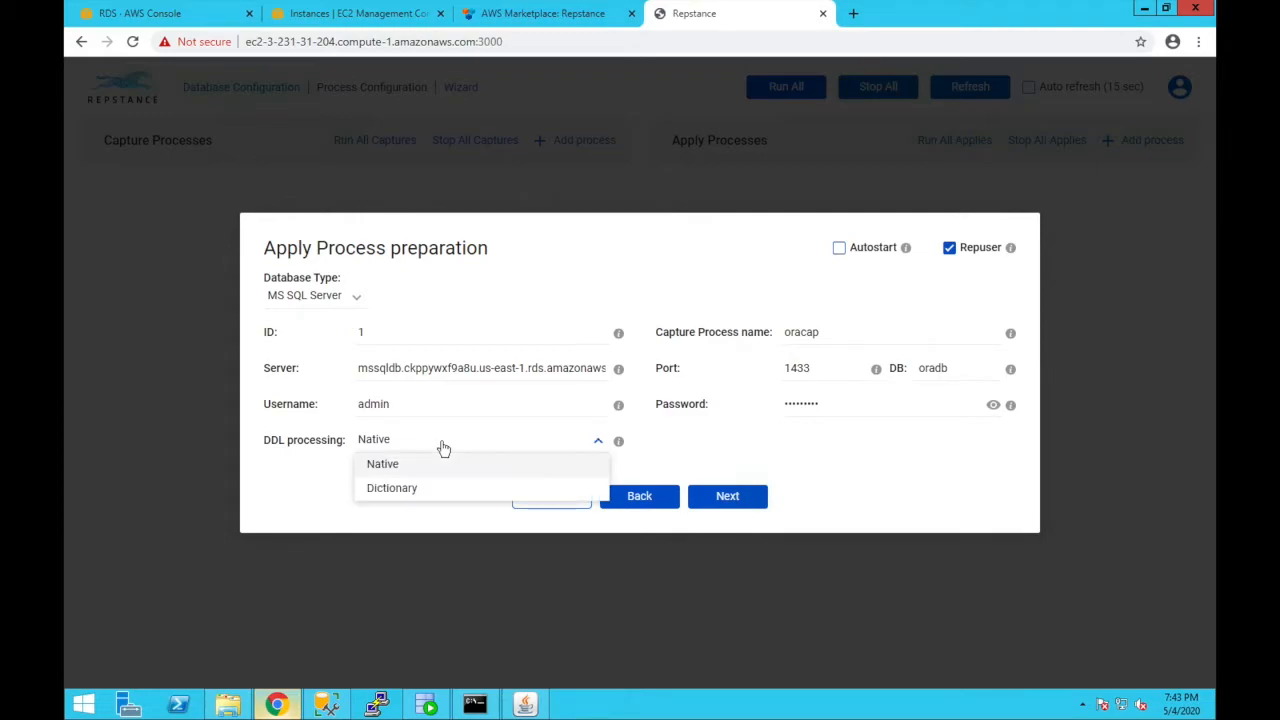
pyautogui.click(392, 489)
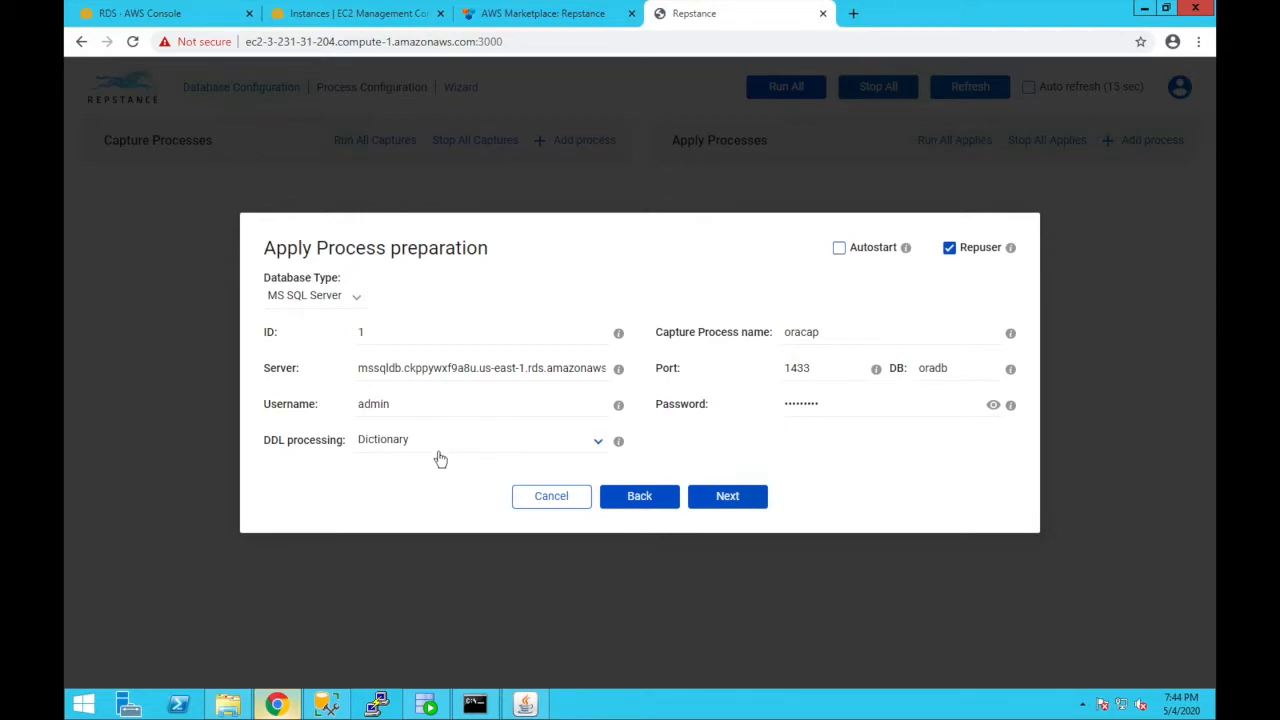
pyautogui.click(728, 500)
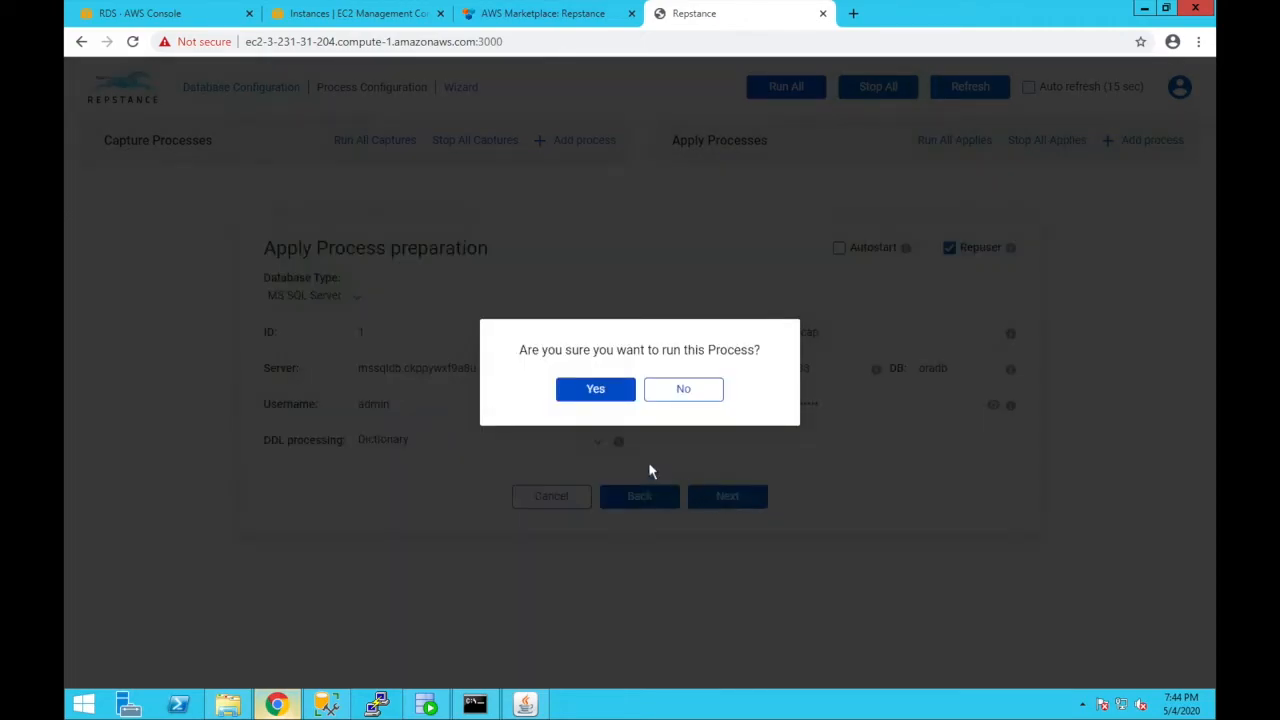
pyautogui.click(595, 393)
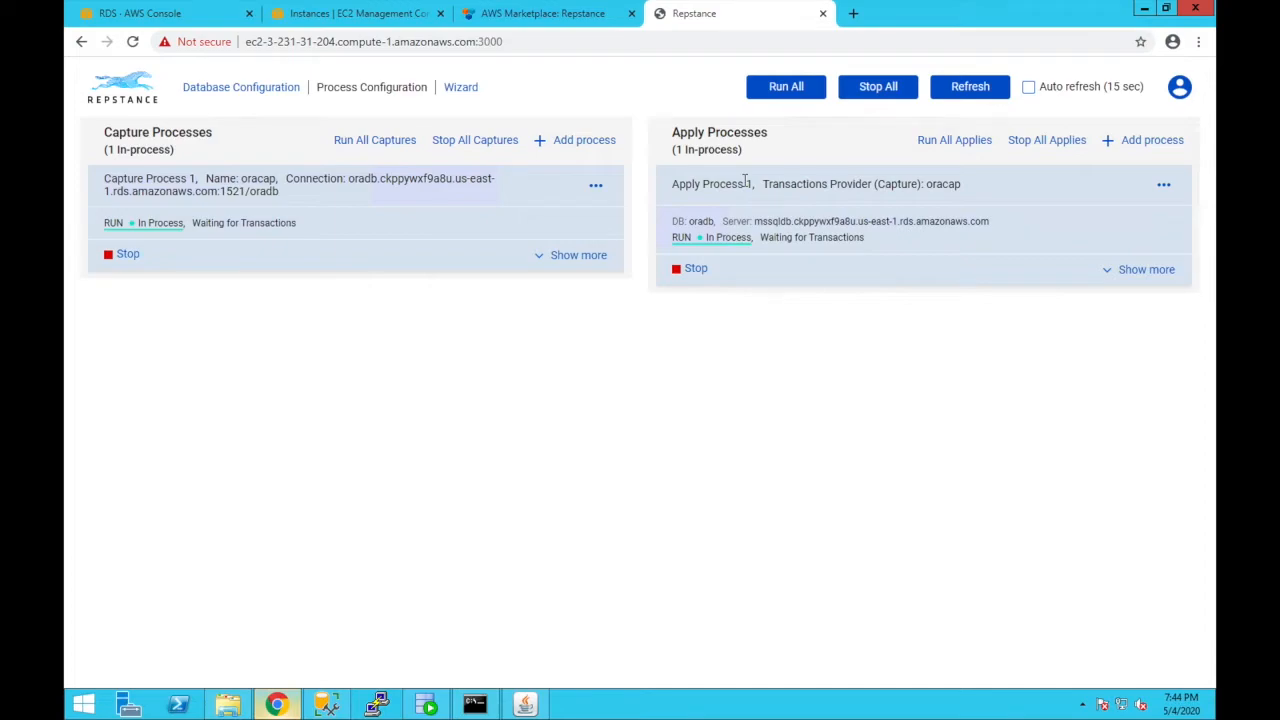
# Refresh the process statuses and expand the details of the capture and apply processes to check the data load
pyautogui.click(968, 90)
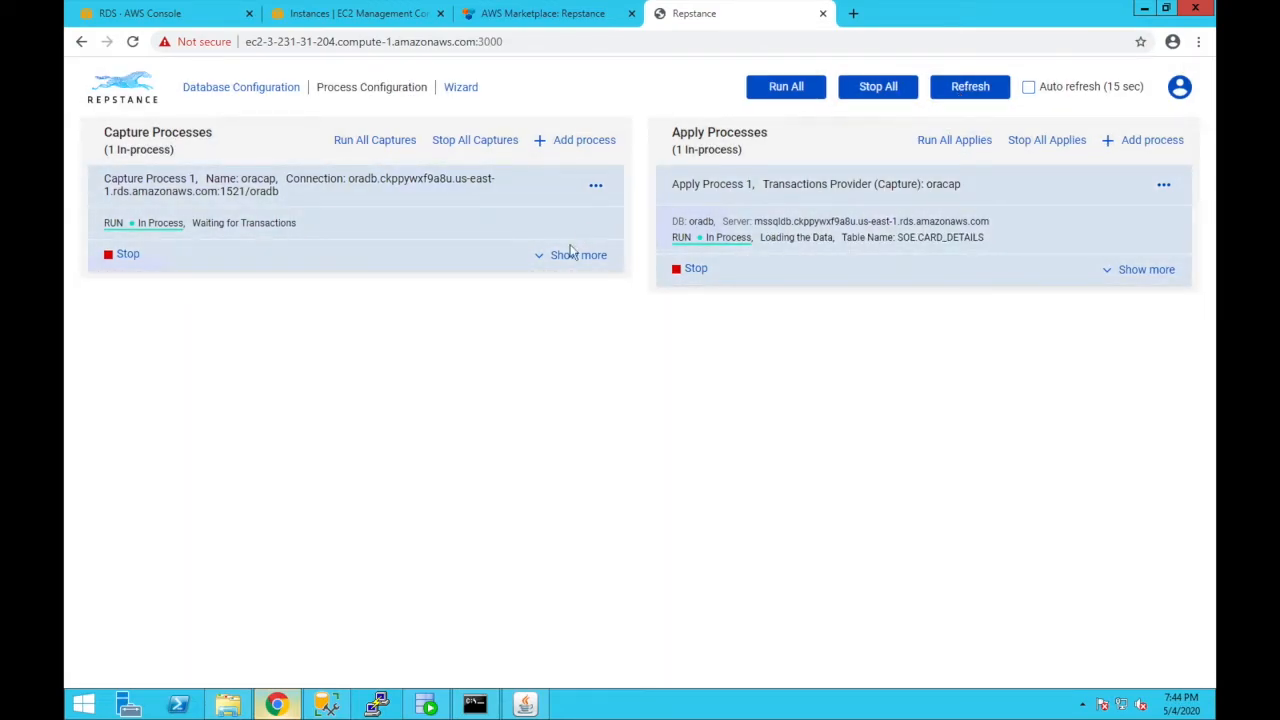
pyautogui.click(563, 258)
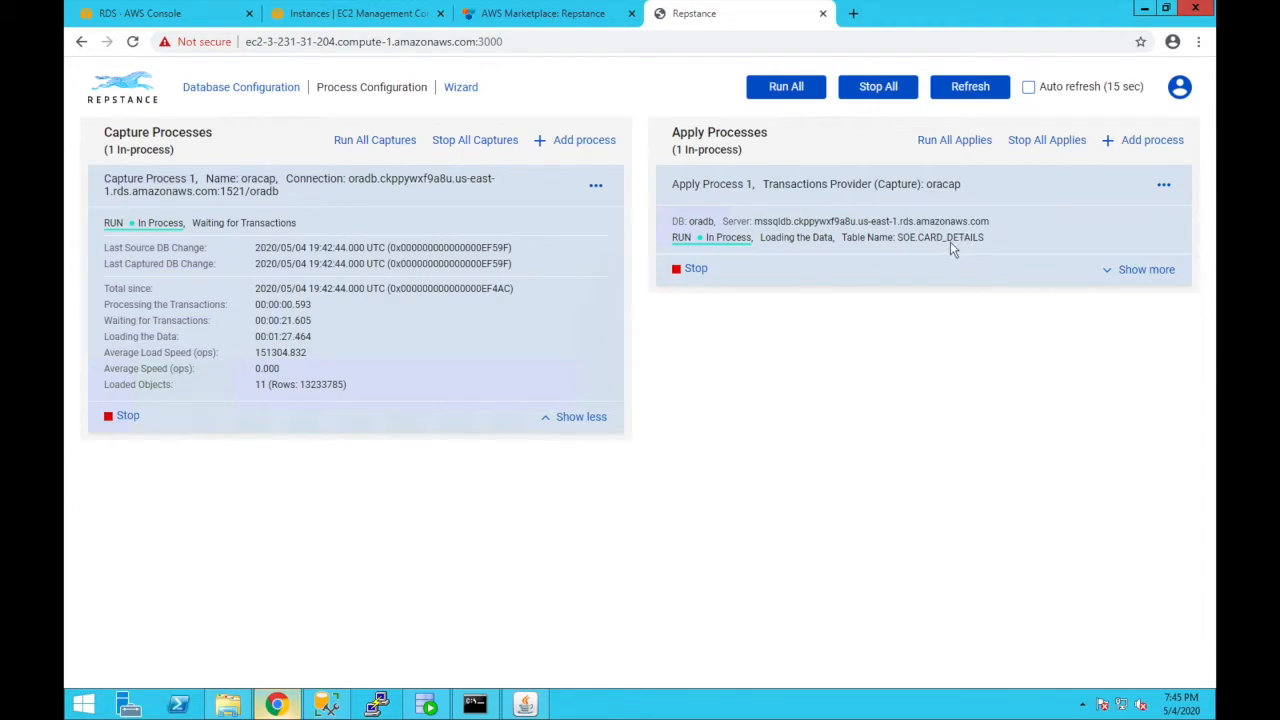
pyautogui.click(968, 88)
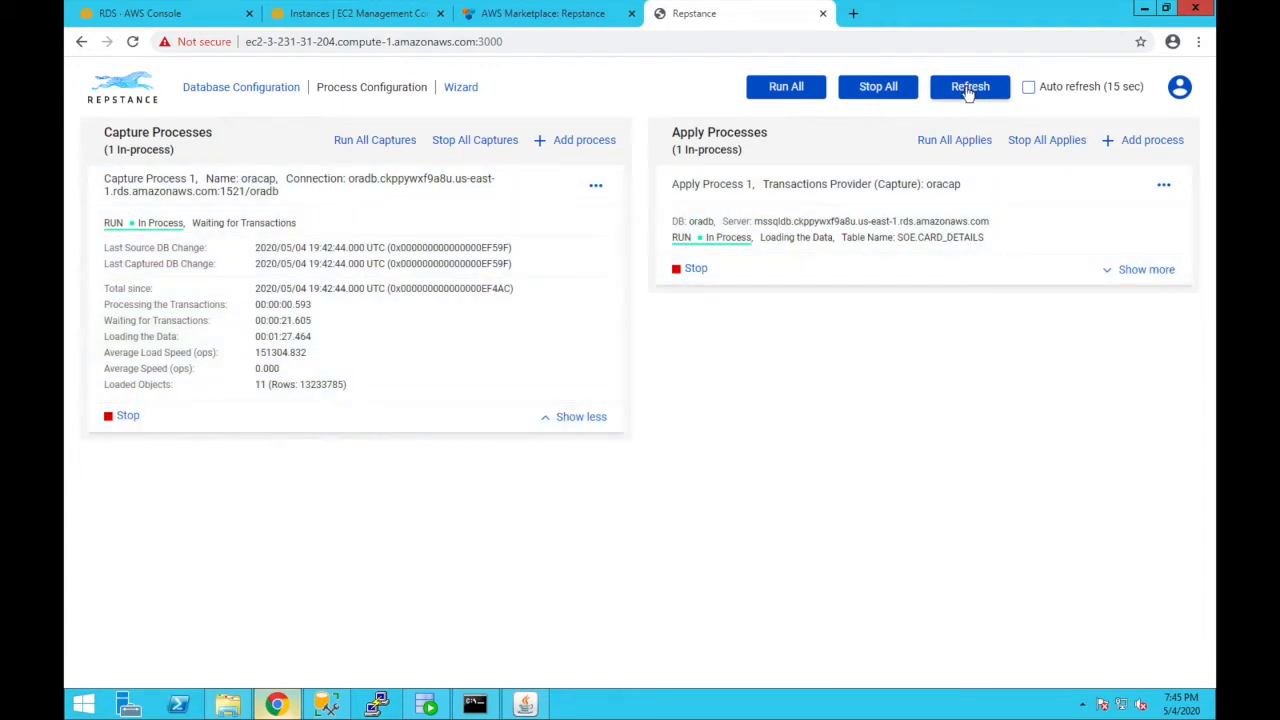
pyautogui.click(968, 89)
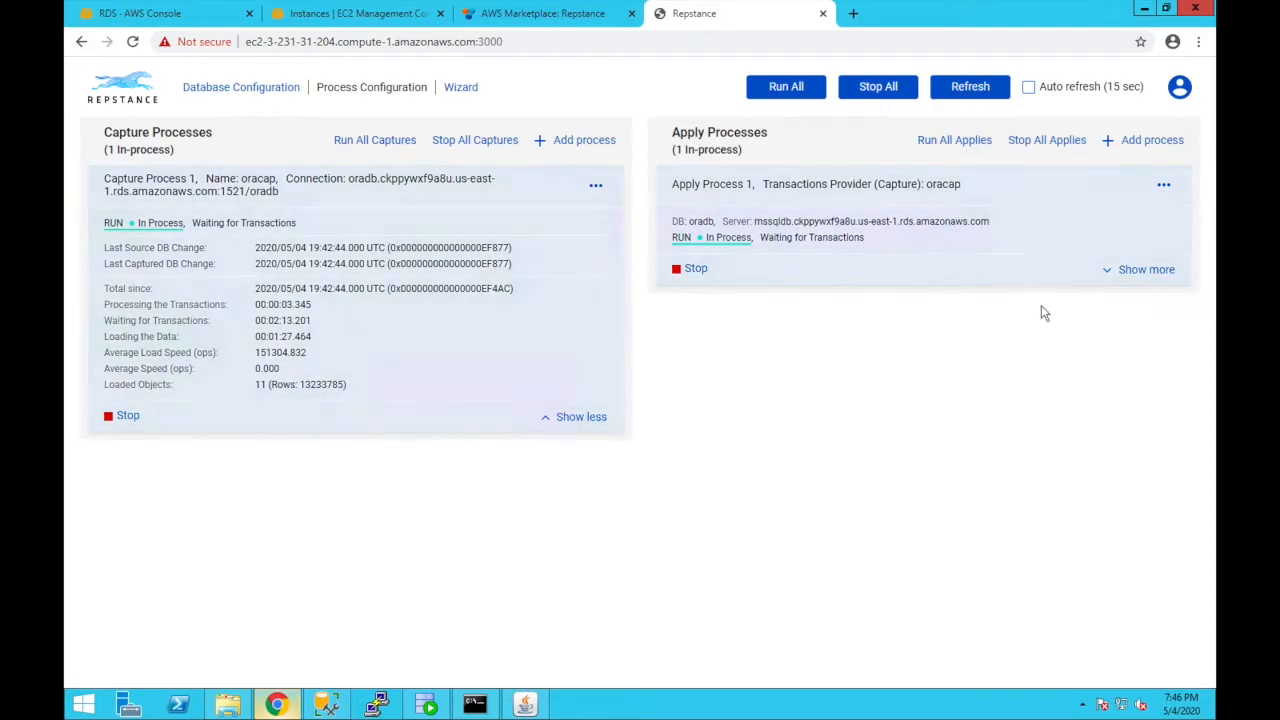
pyautogui.click(972, 96)
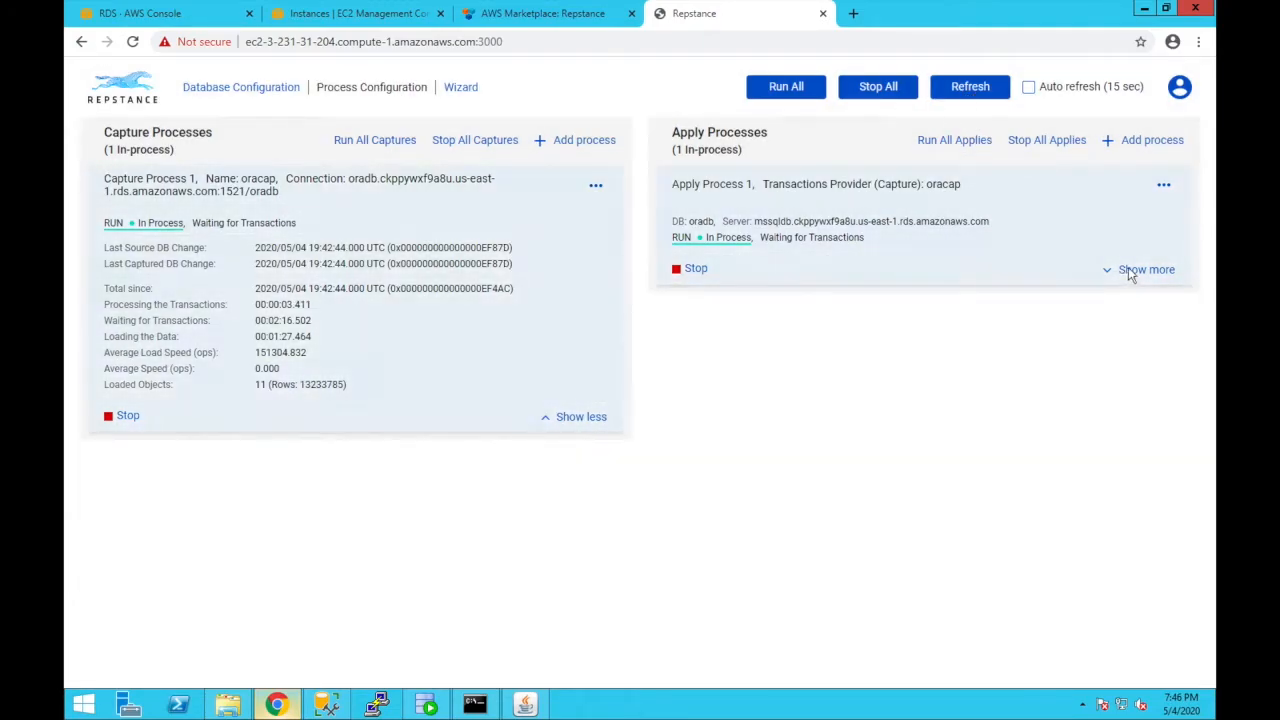
pyautogui.click(1137, 272)
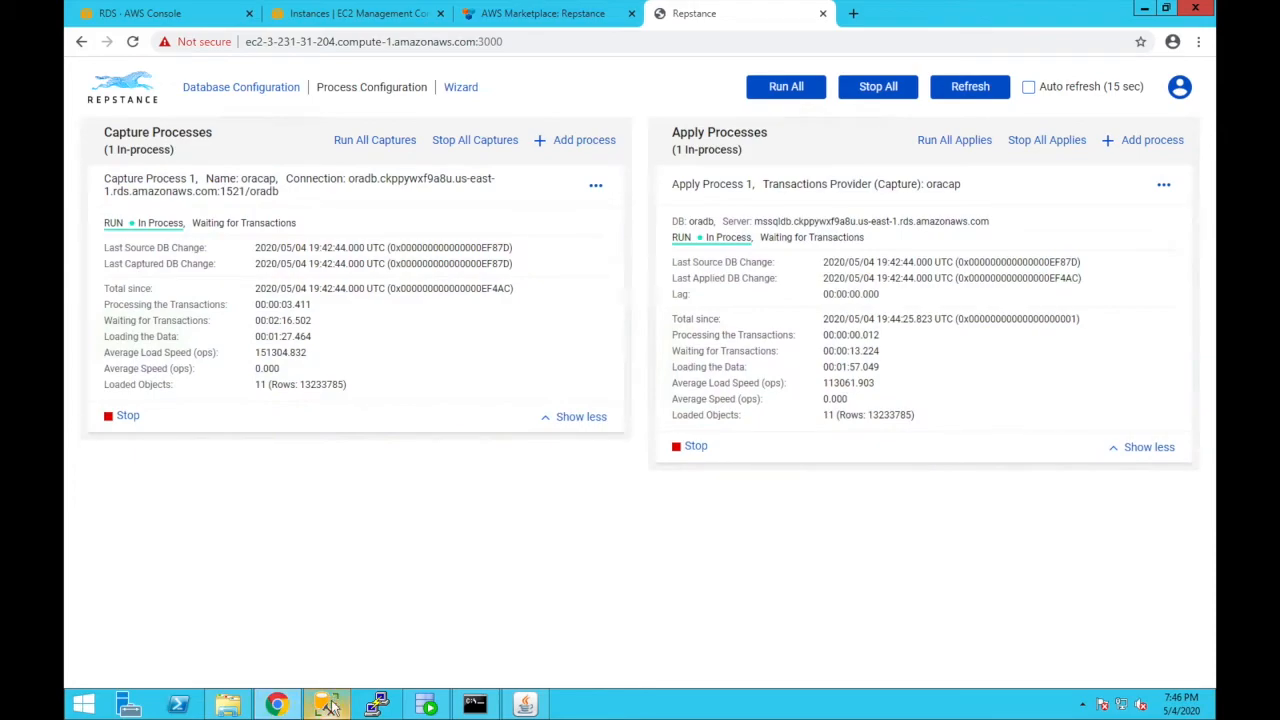
# Switch to SQL Server Management Studio and refresh the oradb tables to check for the replicated SOE tables
pyautogui.click(326, 705)
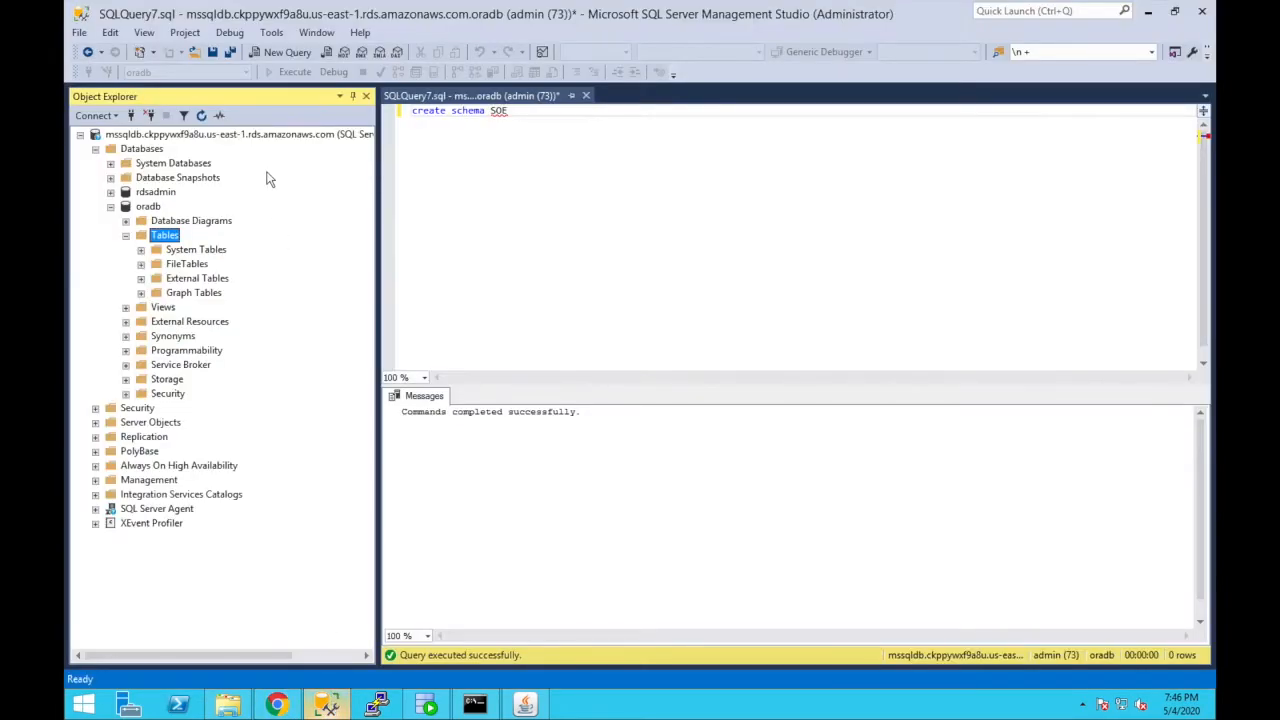
pyautogui.click(201, 115)
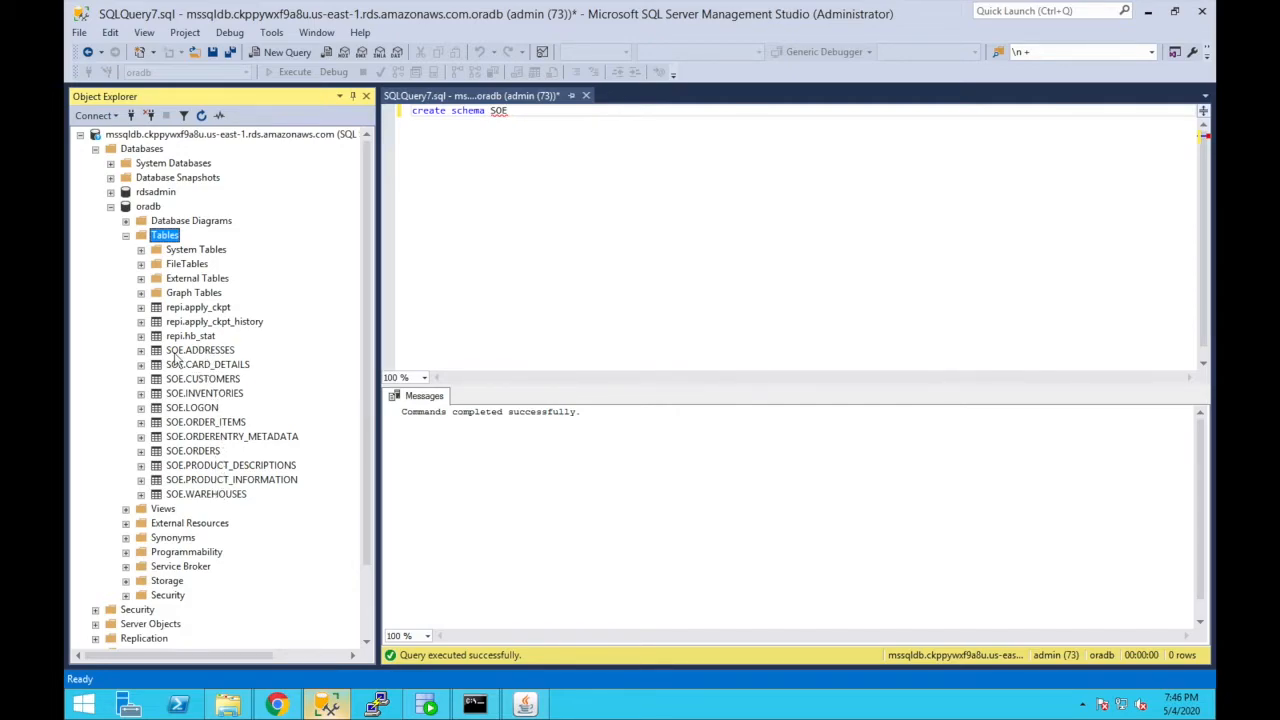
# In Oracle SQL Developer, run "select count(*) from SOE.ORDER_ITEMS" and copy the query text
pyautogui.click(430, 703)
pyautogui.click(466, 209)
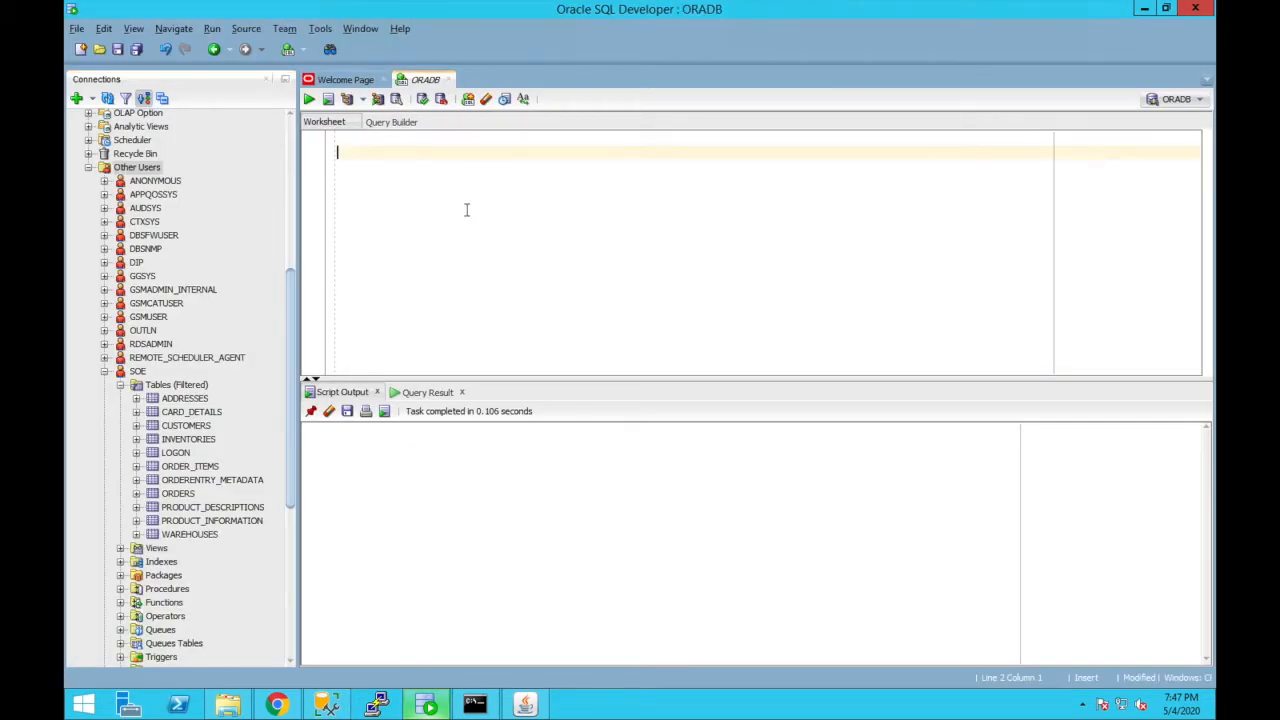
pyautogui.press('BackSpace')
pyautogui.write('se')
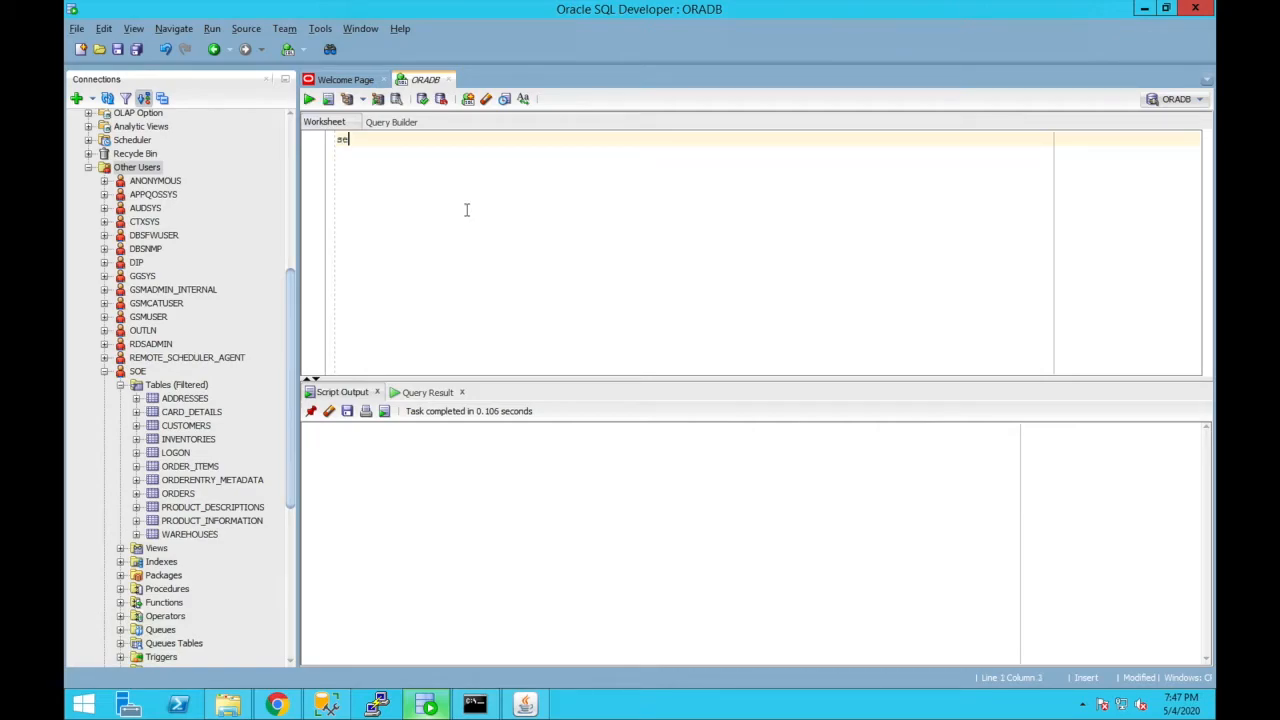
pyautogui.write('lect count(*) from SOE.')
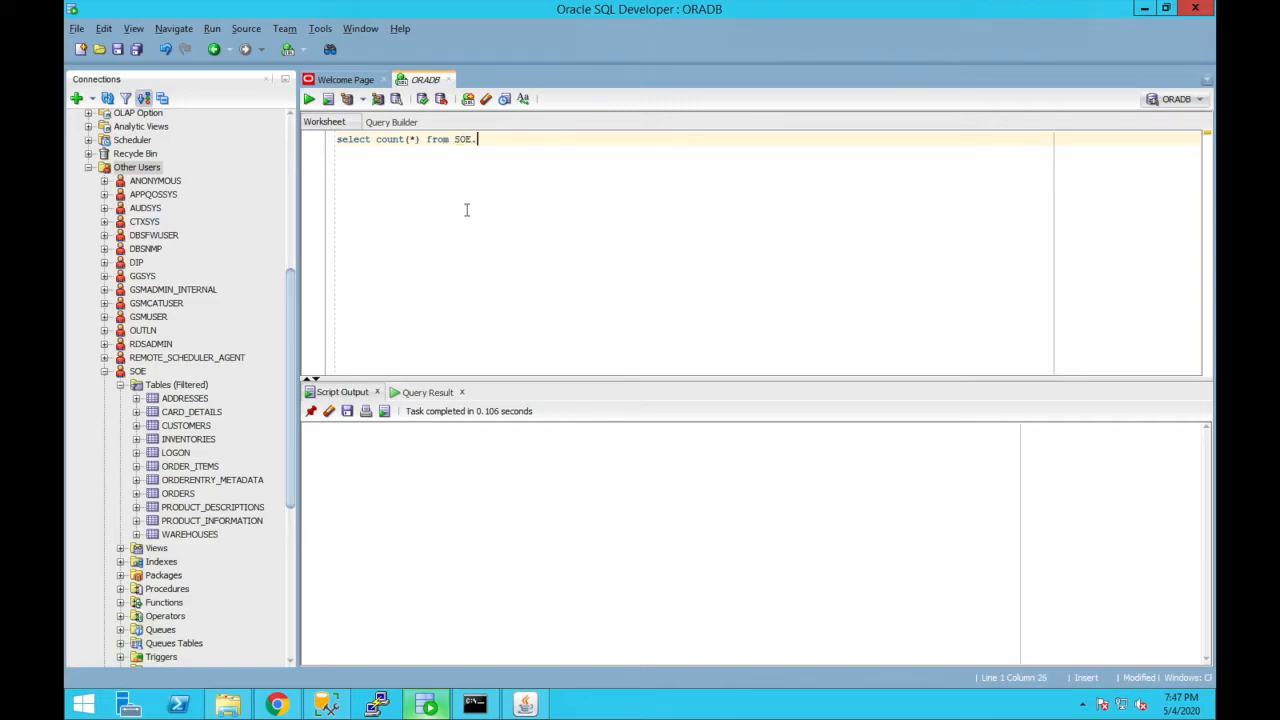
pyautogui.write('ORDER_ITEMS')
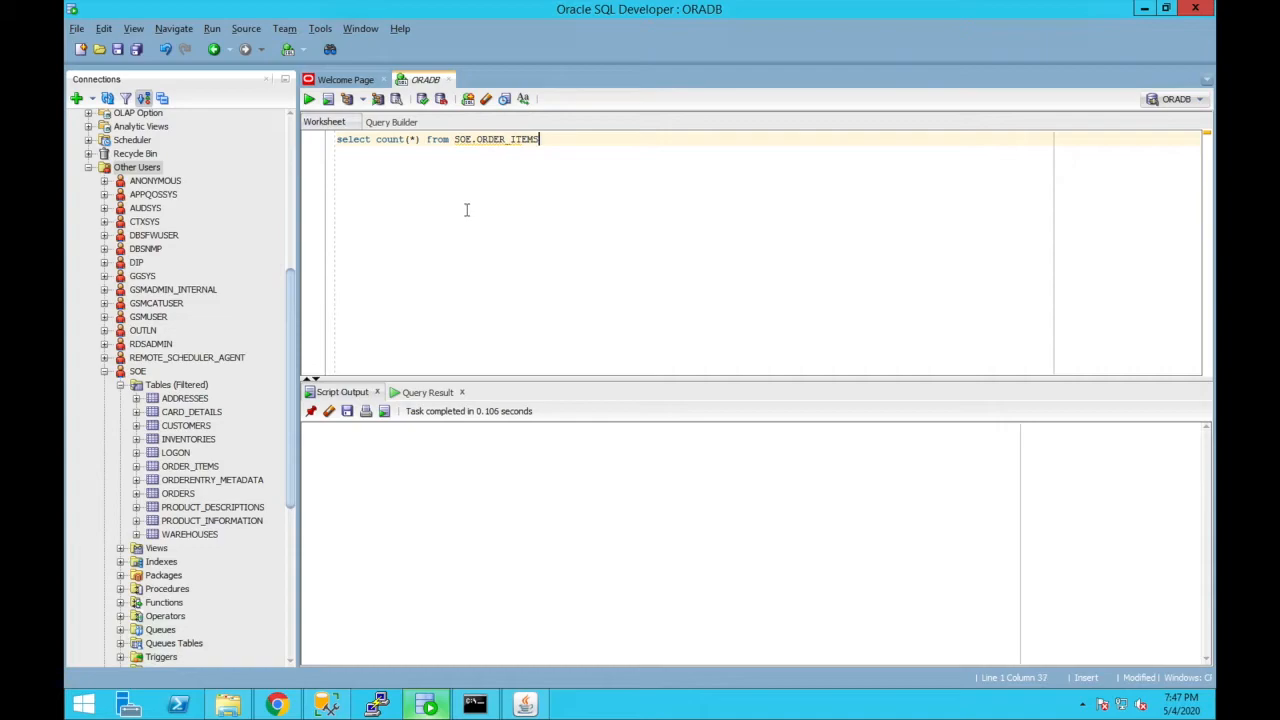
pyautogui.click(310, 100)
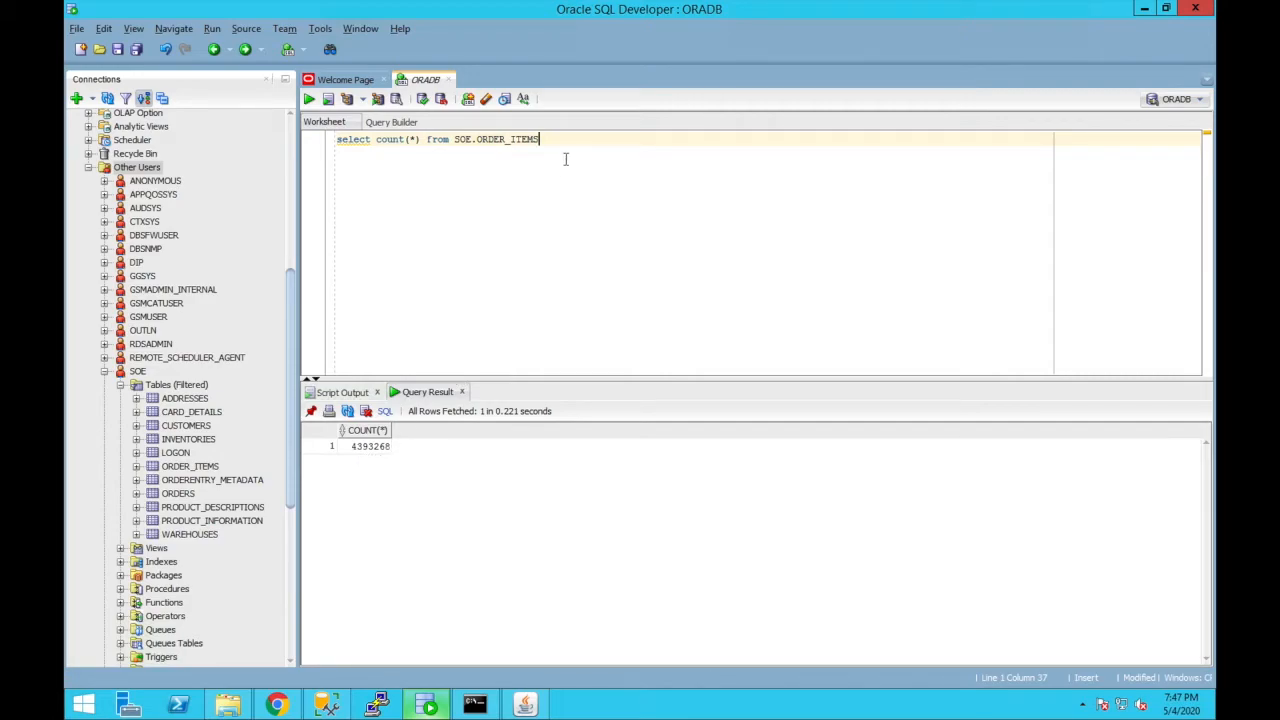
pyautogui.hotkey('ctrl', 'a')
pyautogui.hotkey('ctrl', 'c')
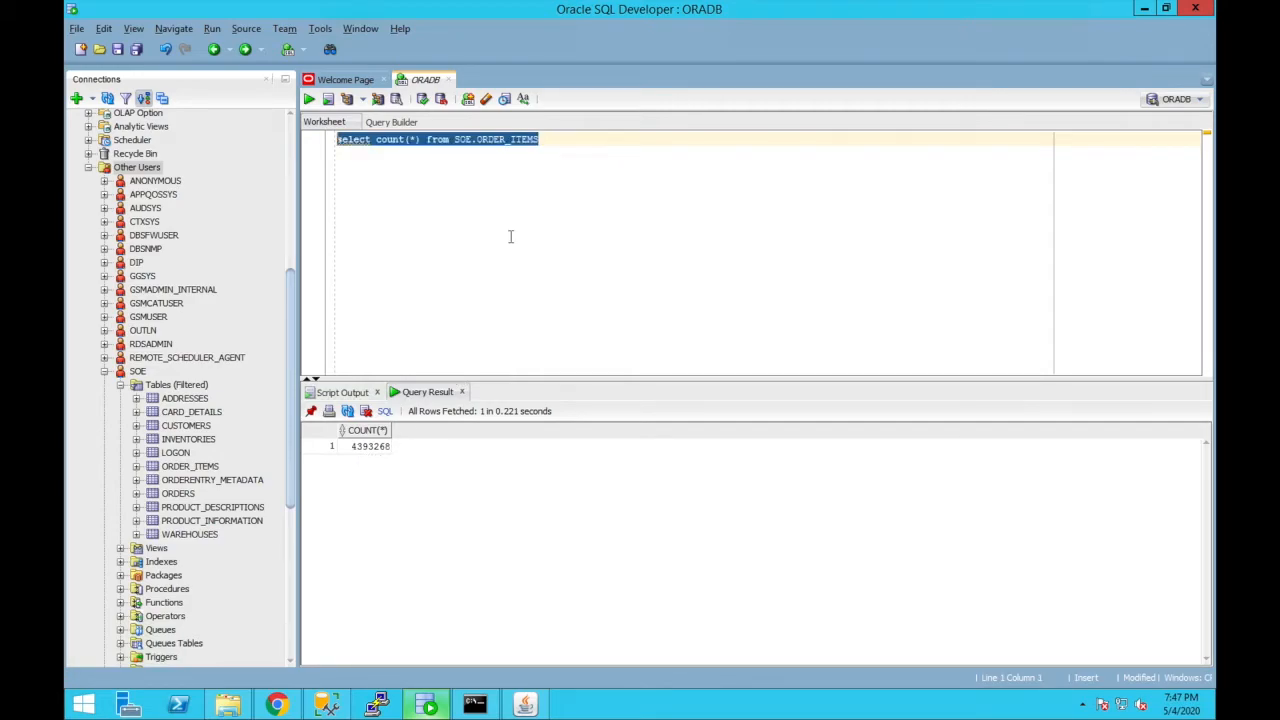
# Switch to SQL Server Management Studio, replace the create schema statement with "select count(*) from SOE.ORDER_ITEMS" and execute it against oradb
pyautogui.click(327, 704)
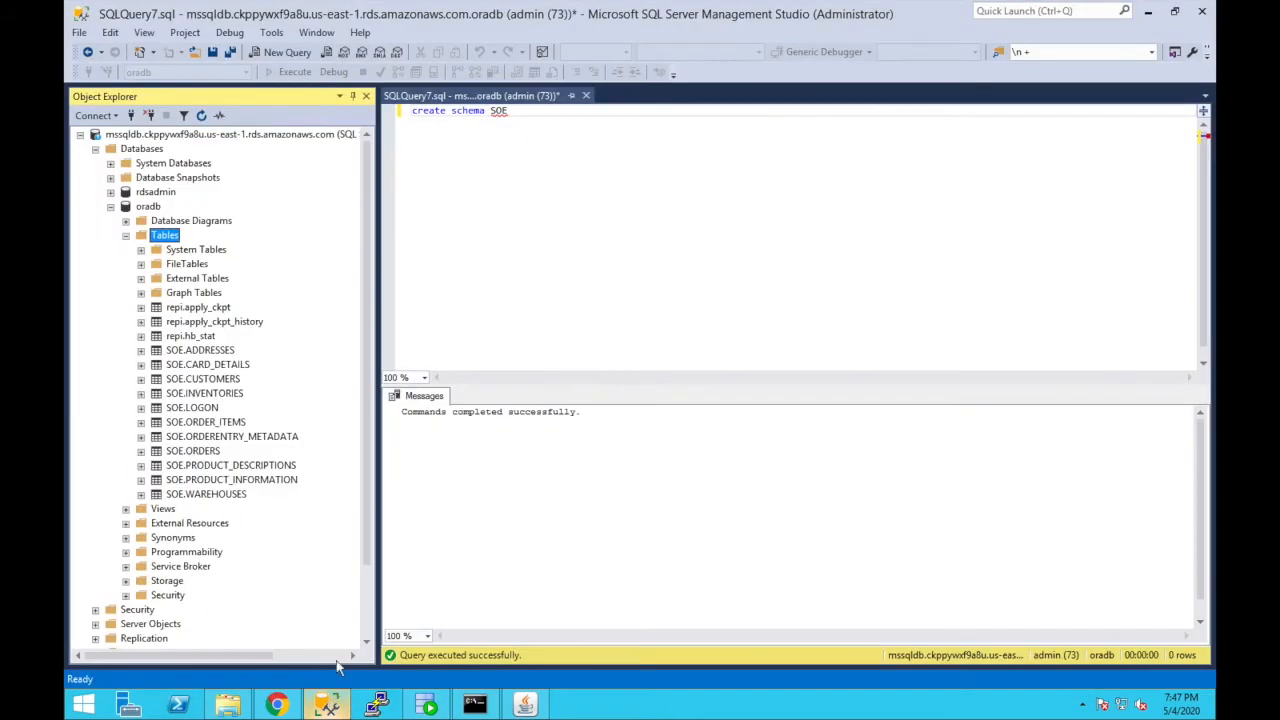
pyautogui.click(550, 190)
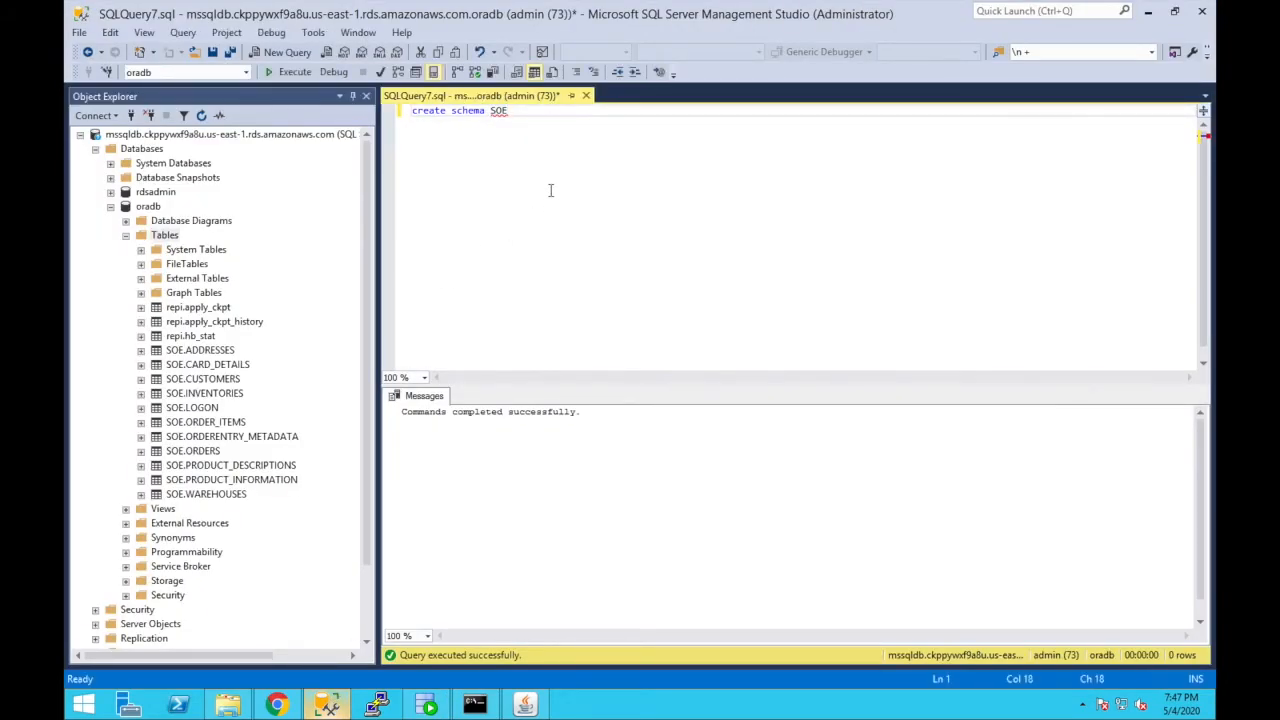
pyautogui.hotkey('shift', 'Left')
pyautogui.hotkey('shift', 'Left')
pyautogui.hotkey('shift', 'Left')
pyautogui.hotkey('shift', 'Left')
pyautogui.hotkey('shift', 'Left')
pyautogui.hotkey('shift', 'Left')
pyautogui.hotkey('shift', 'Left')
pyautogui.hotkey('shift', 'Left')
pyautogui.hotkey('shift', 'Left')
pyautogui.hotkey('shift', 'Left')
pyautogui.hotkey('shift', 'Left')
pyautogui.hotkey('shift', 'Left')
pyautogui.hotkey('shift', 'Left')
pyautogui.hotkey('shift', 'Left')
pyautogui.hotkey('shift', 'Left')
pyautogui.hotkey('shift', 'Left')
pyautogui.hotkey('shift', 'Left')
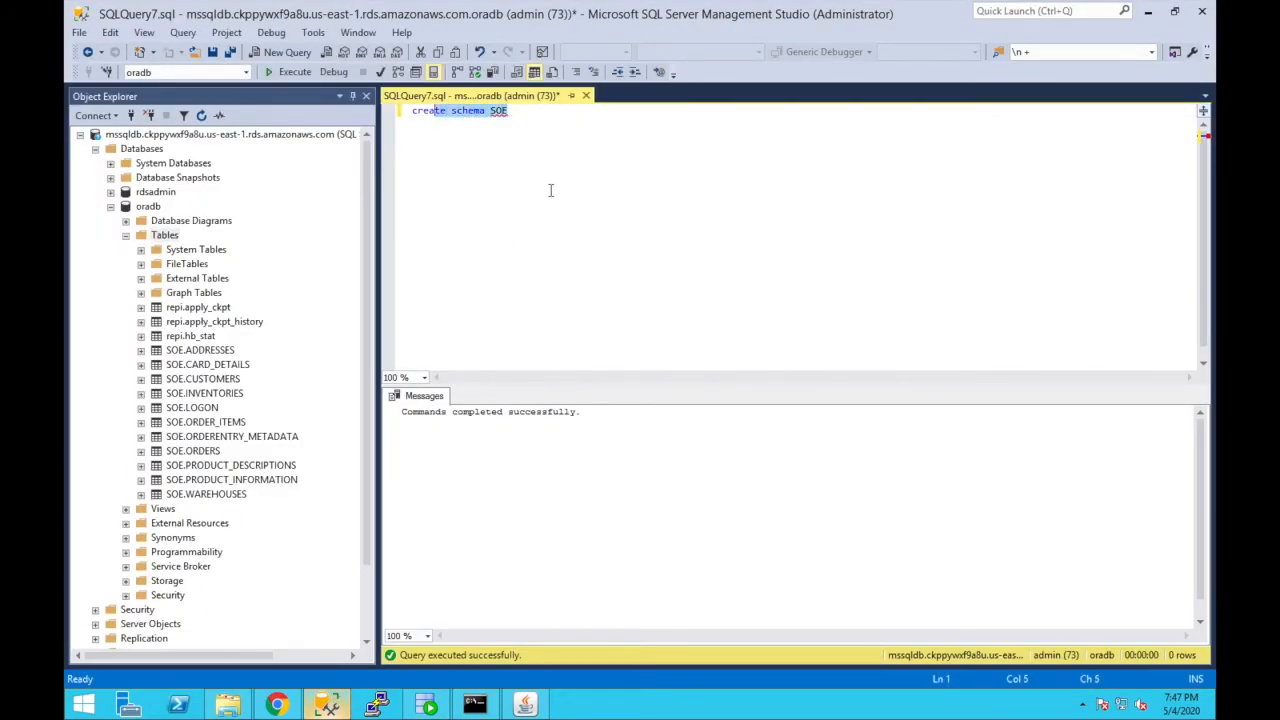
pyautogui.hotkey('ctrl', 'v')
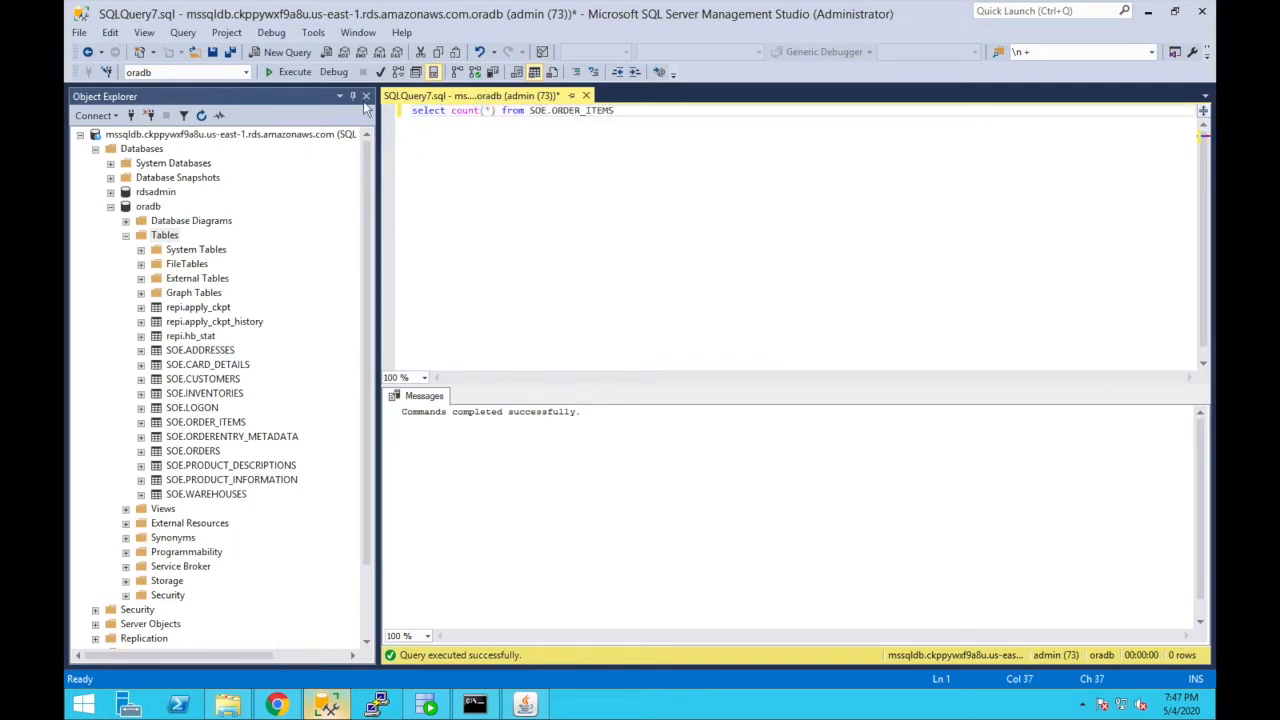
pyautogui.click(295, 75)
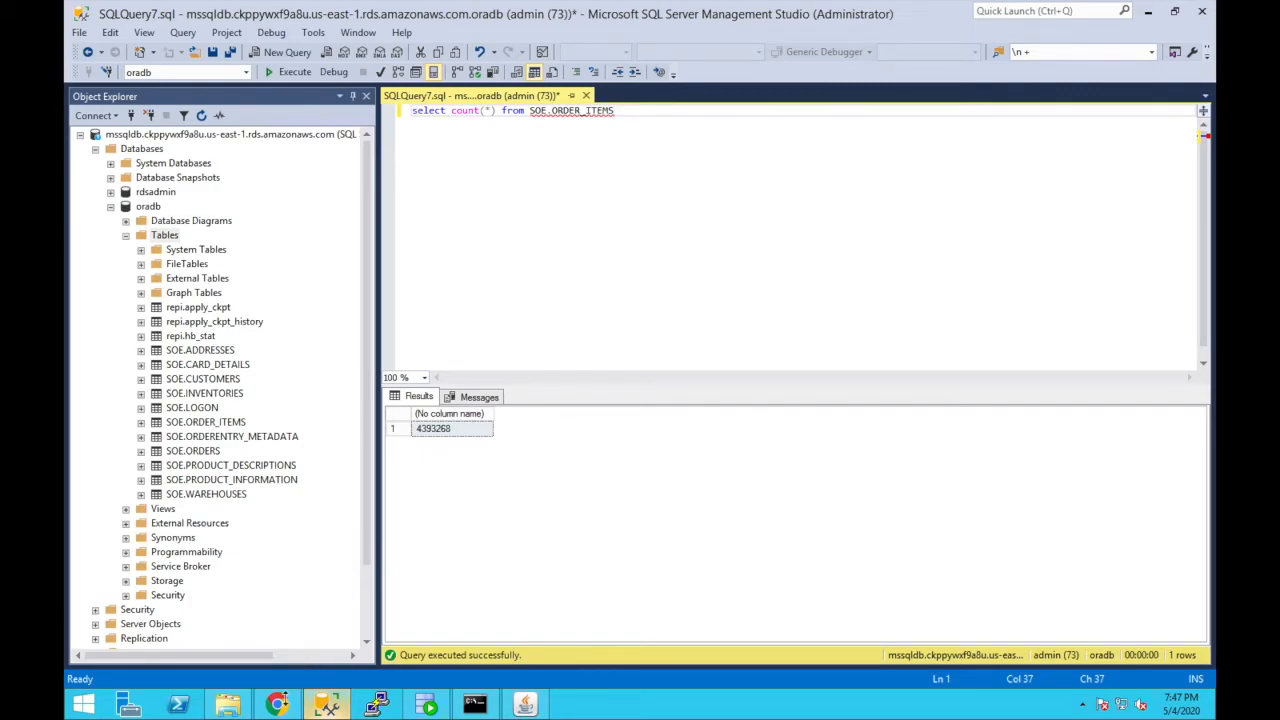
# Switch to SwingBench, review its user and load configuration, and start the benchmark against the Oracle database
pyautogui.click(278, 704)
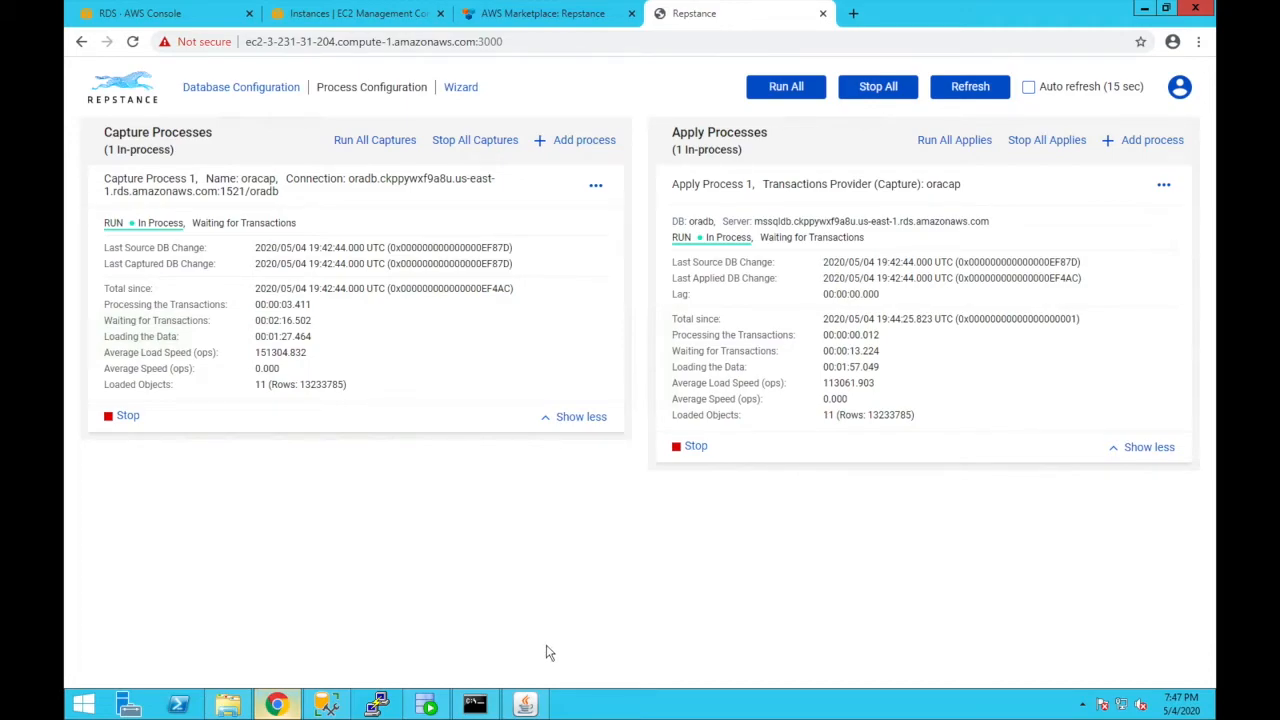
pyautogui.click(525, 705)
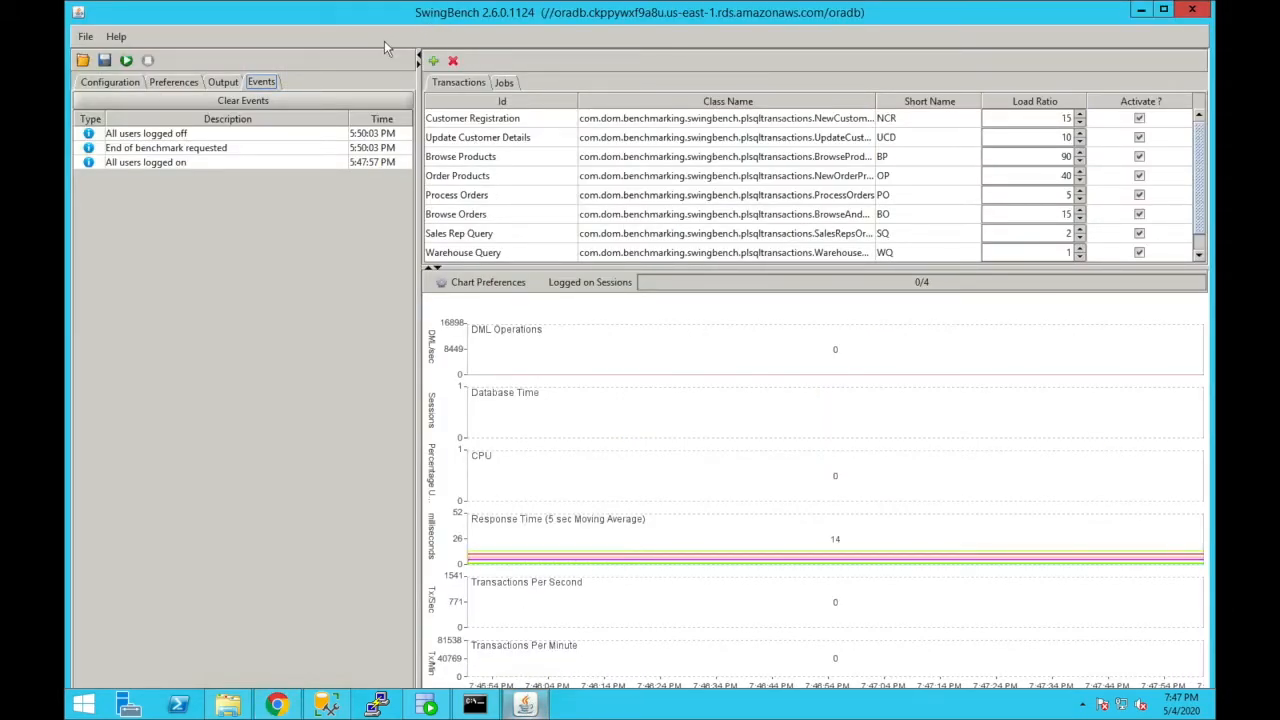
pyautogui.click(131, 84)
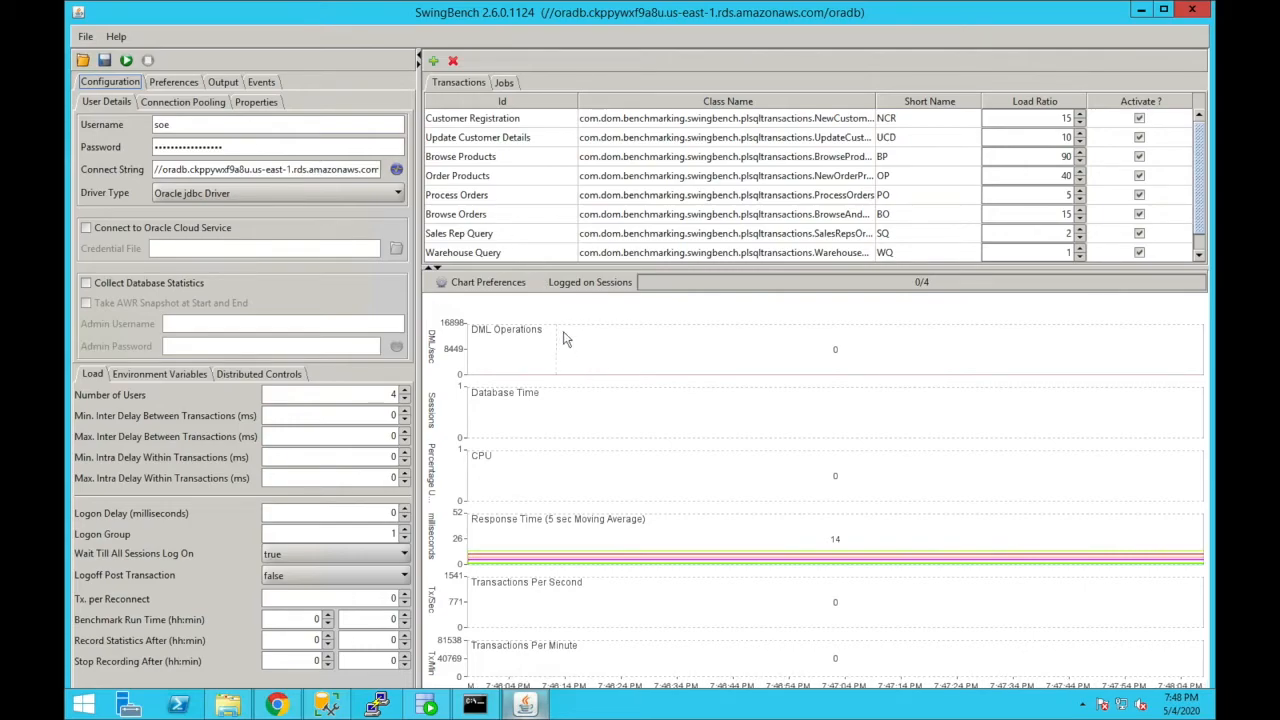
pyautogui.click(126, 61)
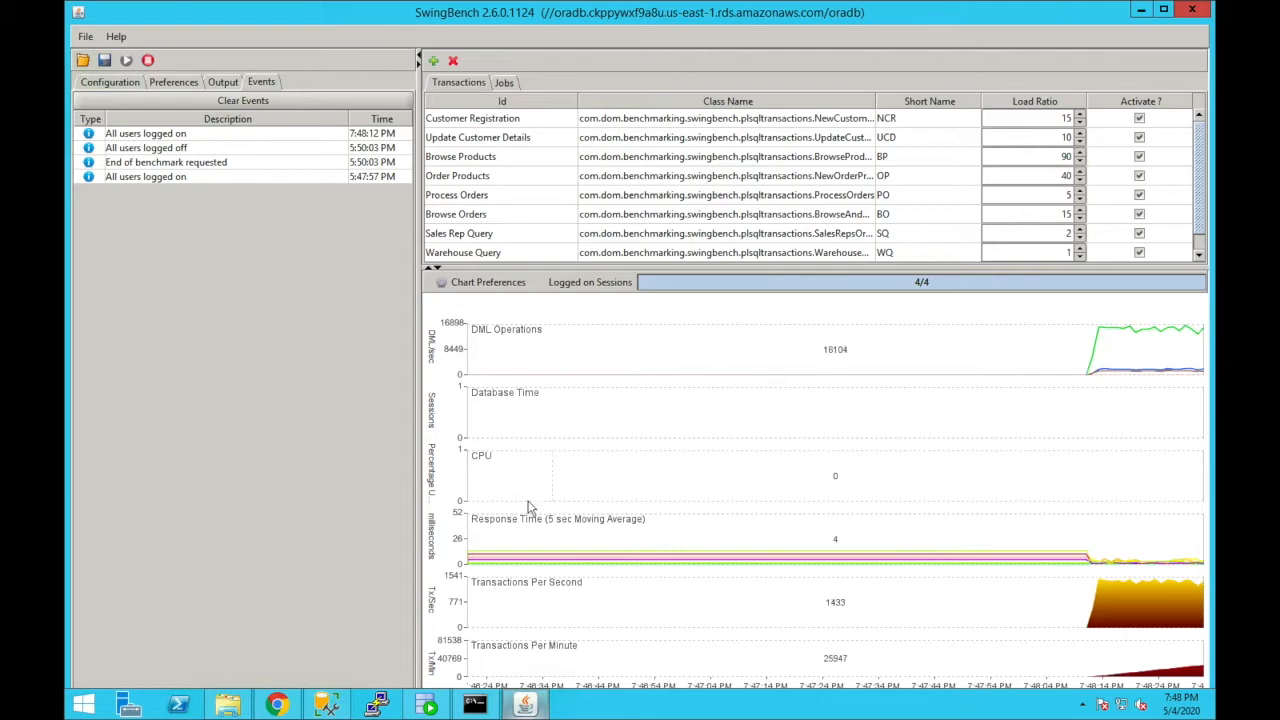
# Switch to Repstance in the browser and repeatedly refresh the capture and apply processes to monitor transactions, speed and lag under load
pyautogui.click(278, 705)
pyautogui.click(983, 88)
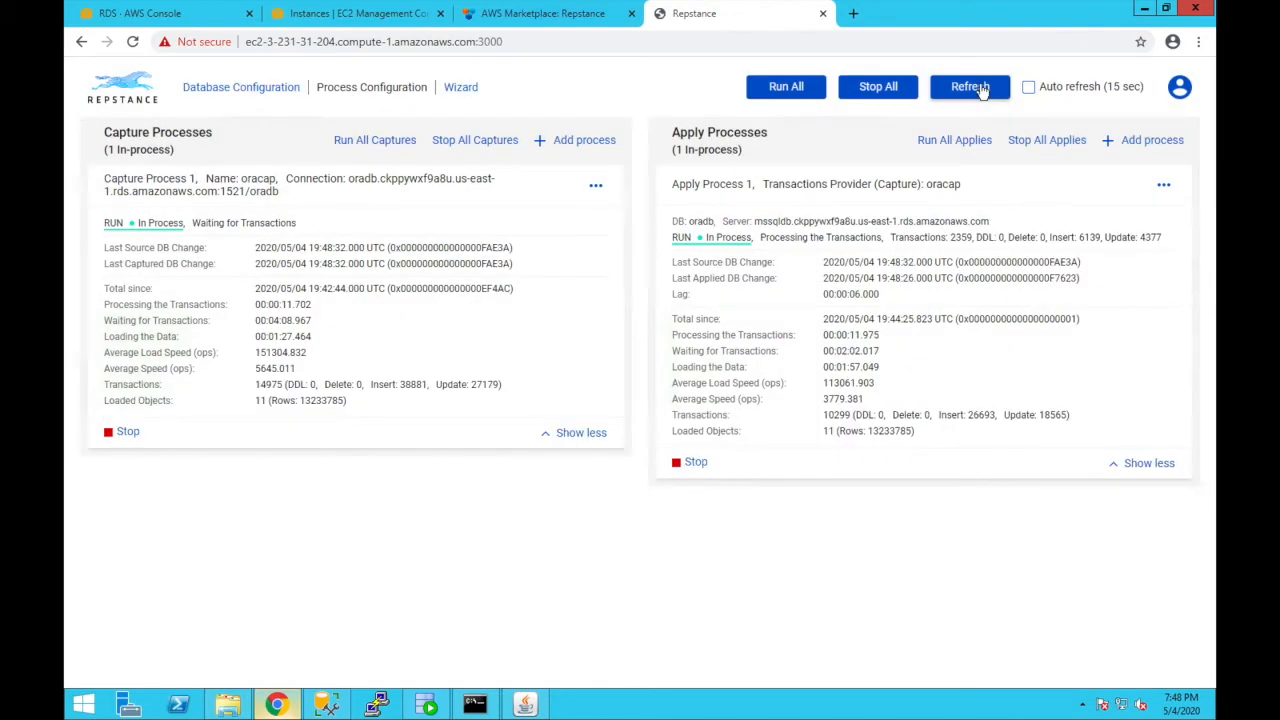
pyautogui.click(983, 88)
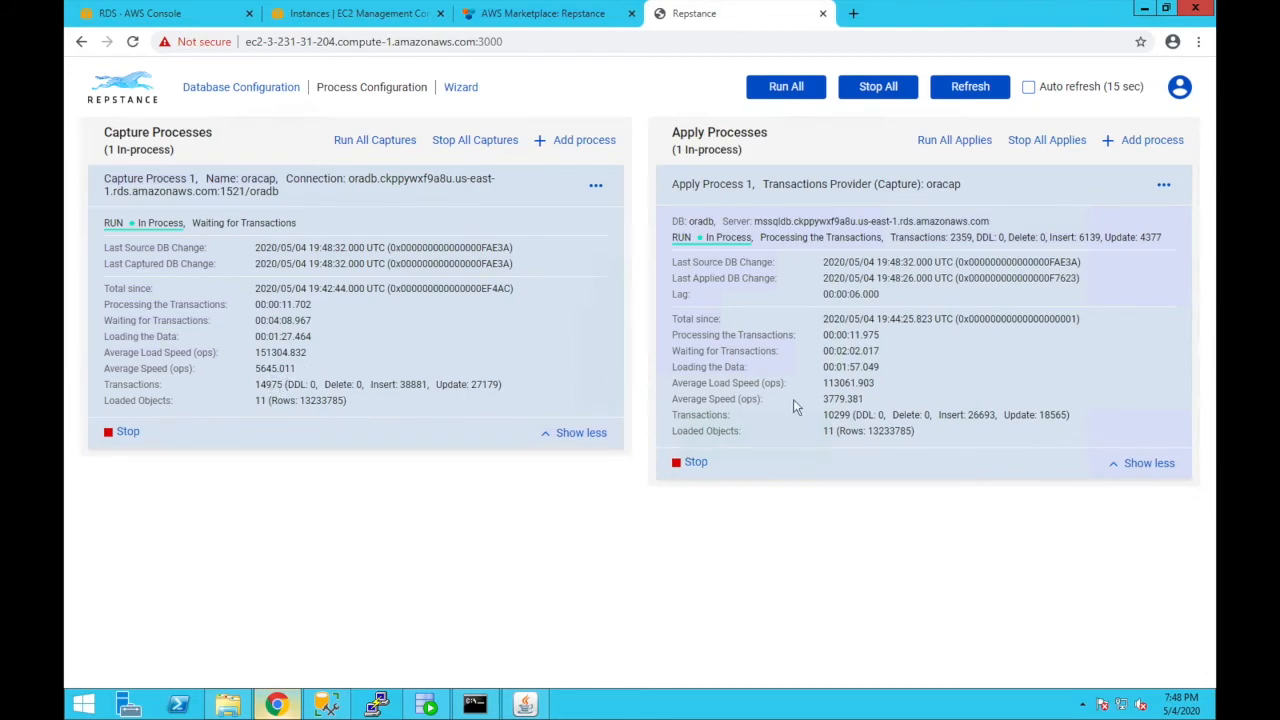
pyautogui.click(982, 90)
pyautogui.click(976, 92)
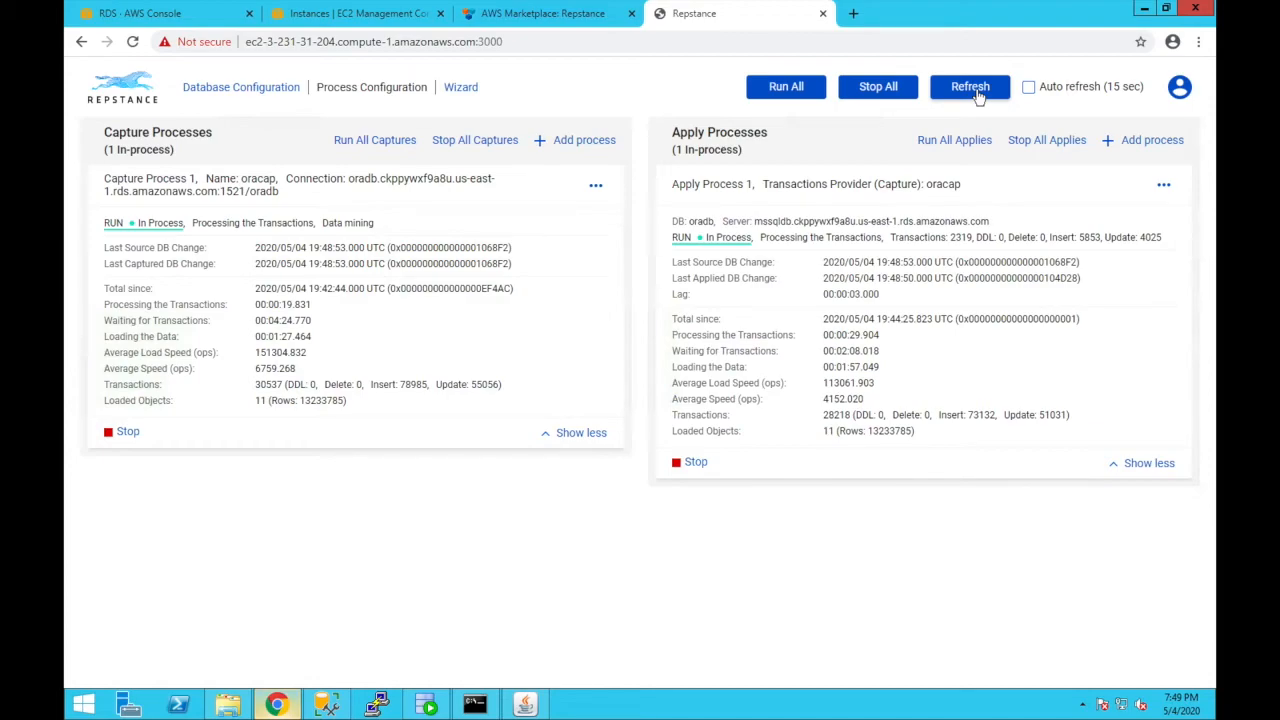
pyautogui.click(976, 90)
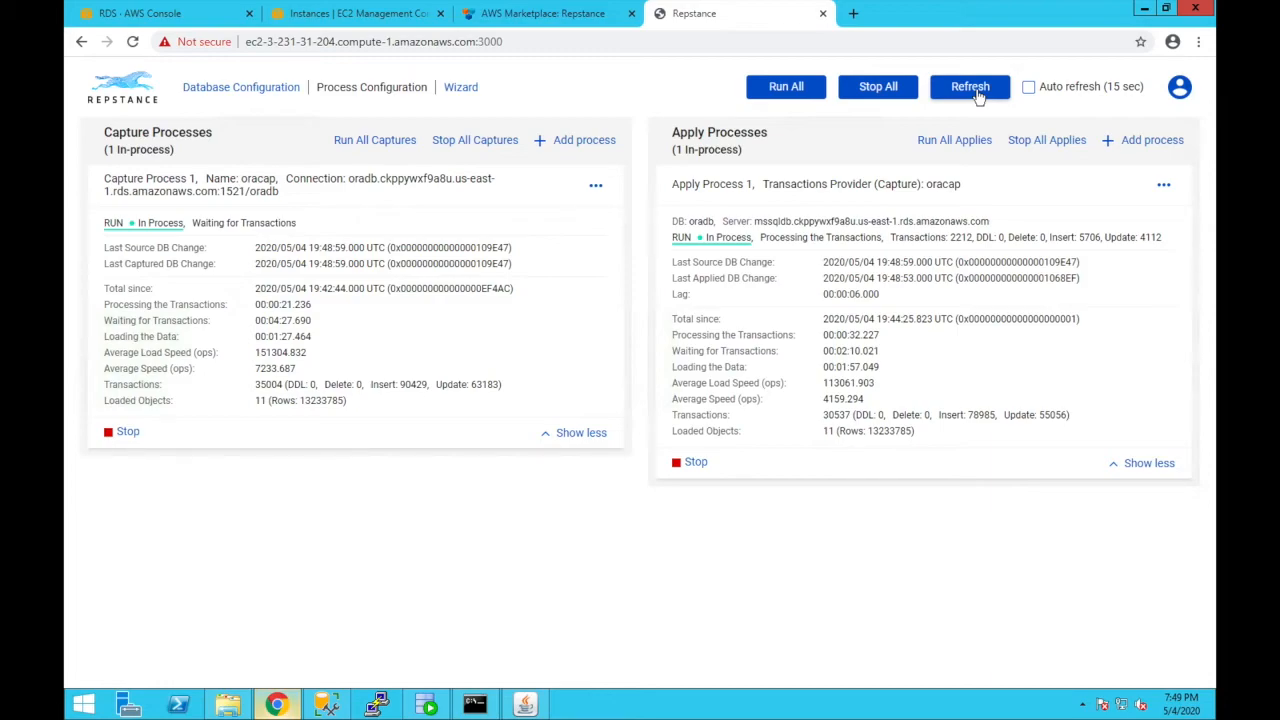
pyautogui.click(976, 90)
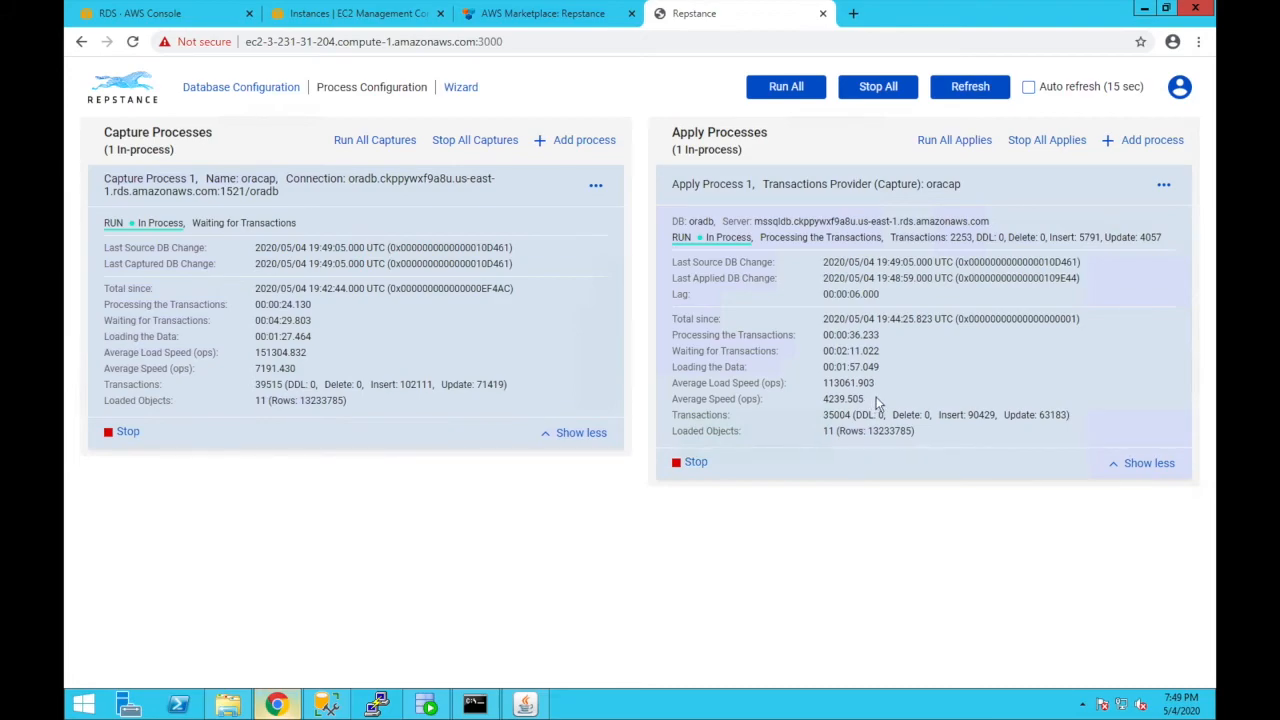
pyautogui.click(969, 88)
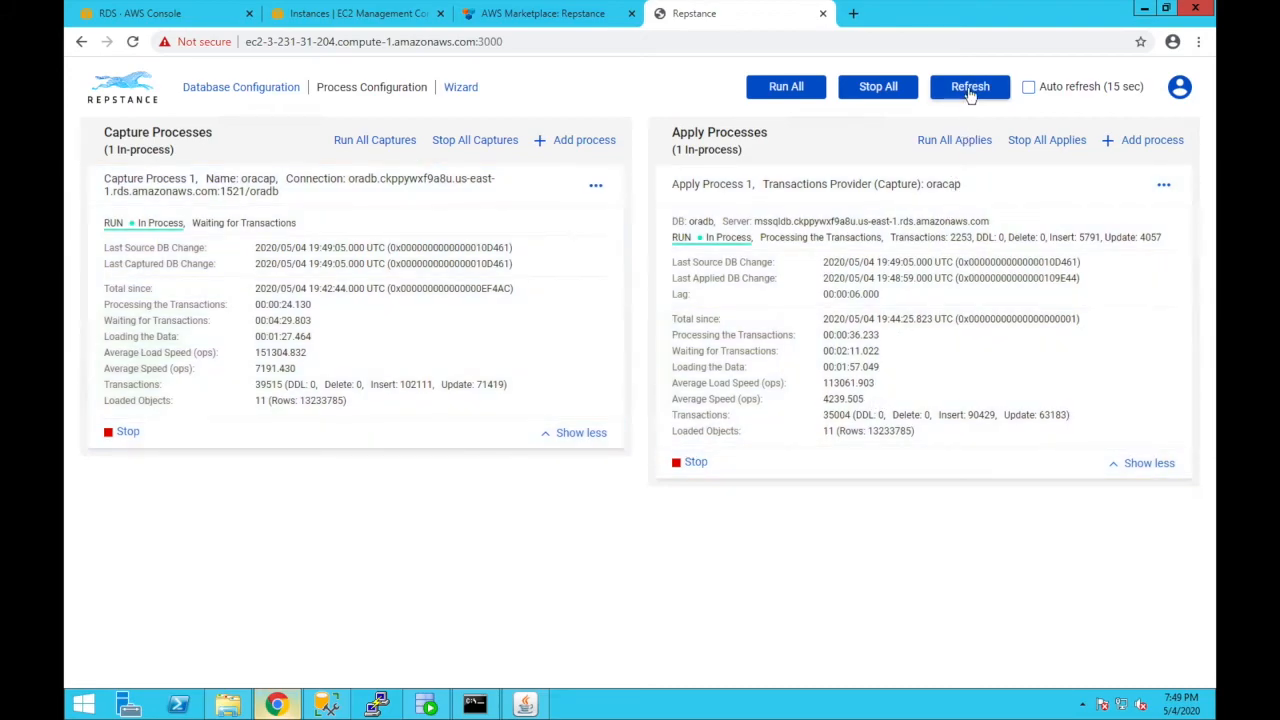
pyautogui.click(970, 90)
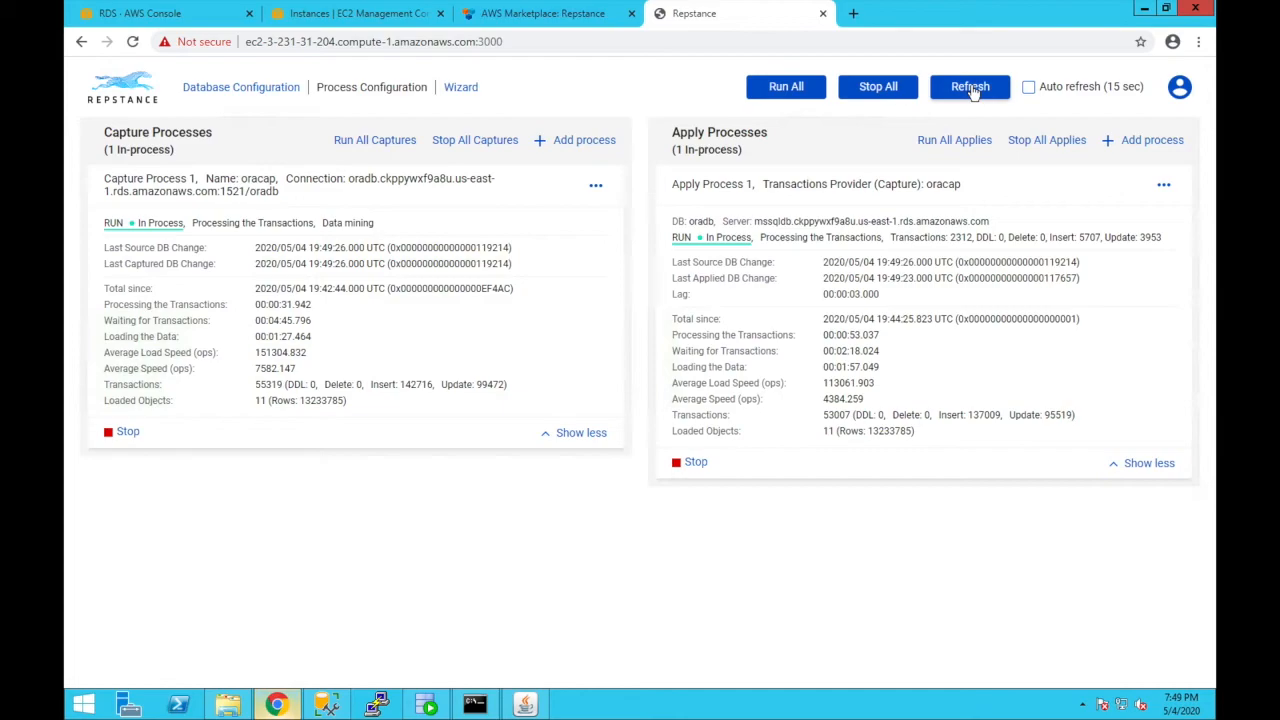
pyautogui.click(970, 88)
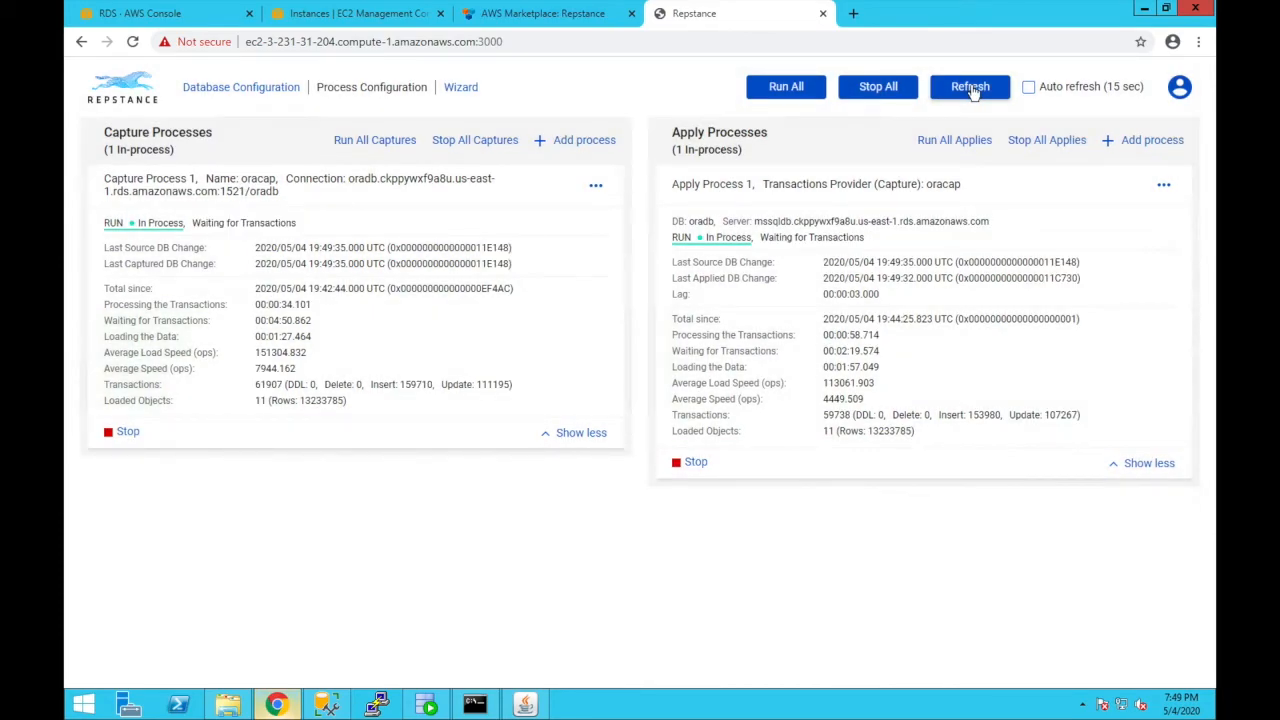
pyautogui.click(970, 88)
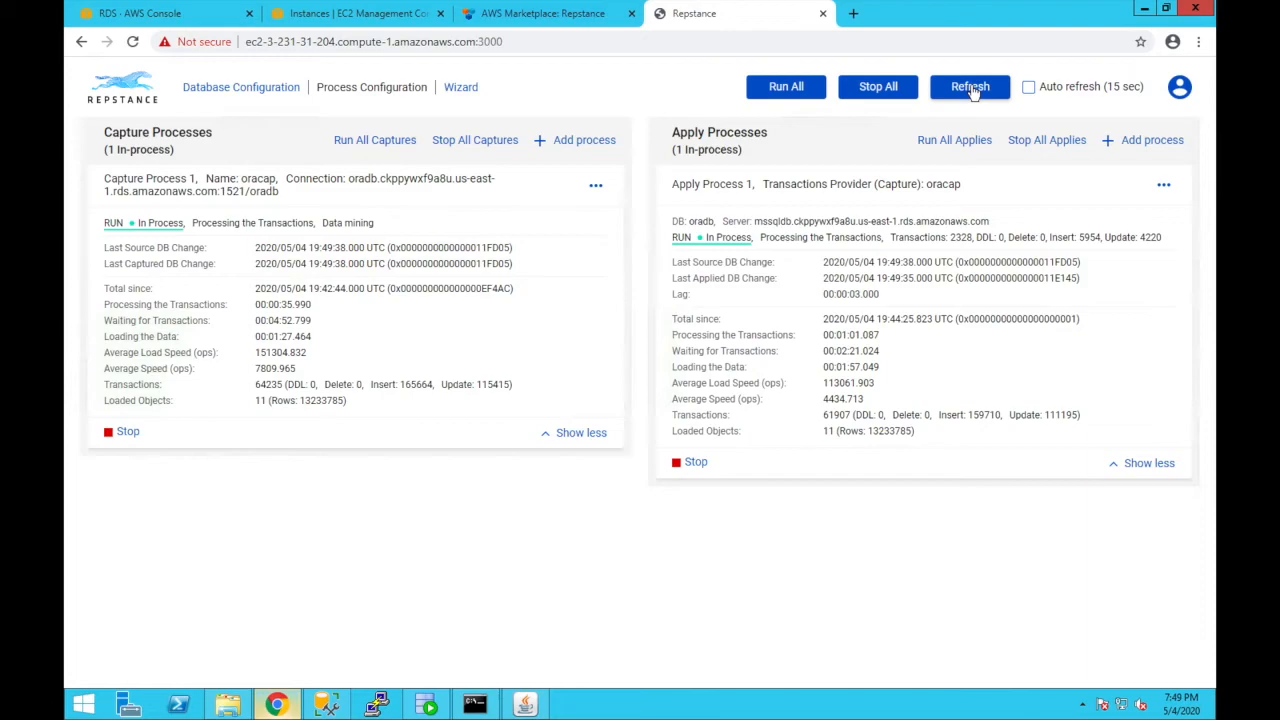
pyautogui.click(970, 88)
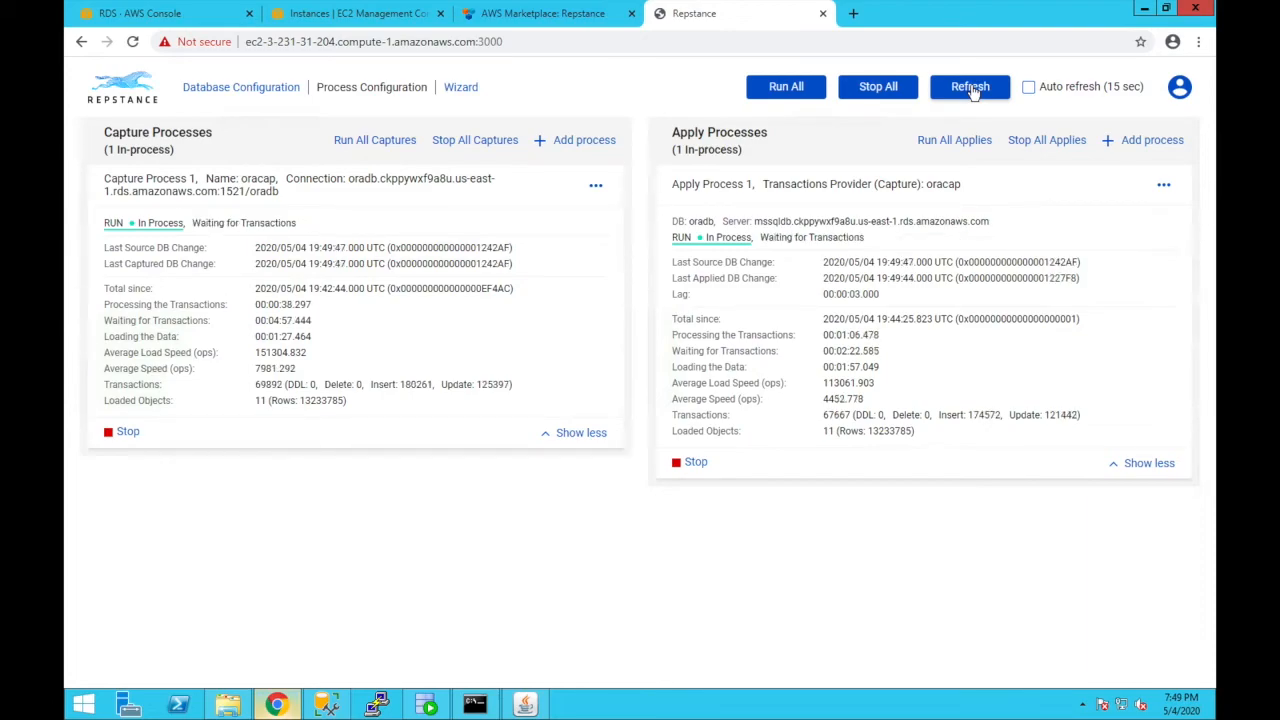
pyautogui.click(971, 88)
# Stop the SwingBench benchmark and refresh the Repstance process statuses to compare the captured and applied transactions
pyautogui.click(527, 705)
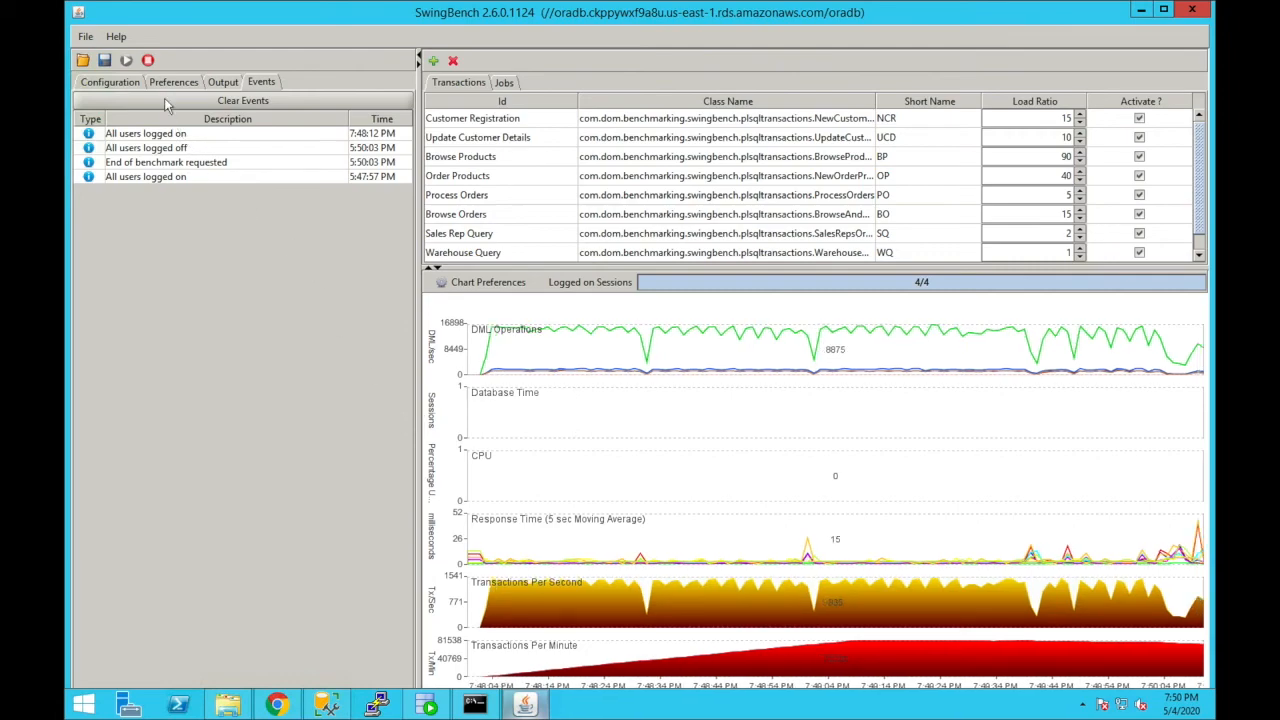
pyautogui.click(148, 60)
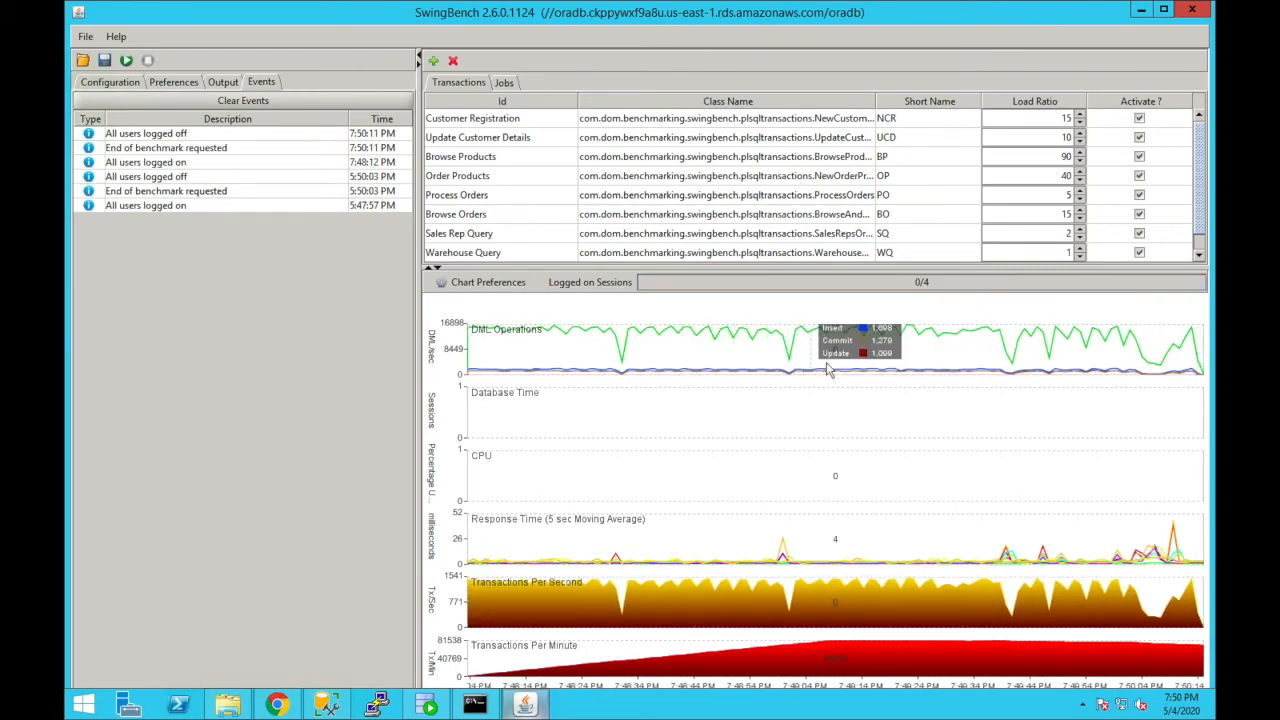
pyautogui.click(279, 706)
pyautogui.click(985, 85)
pyautogui.click(985, 85)
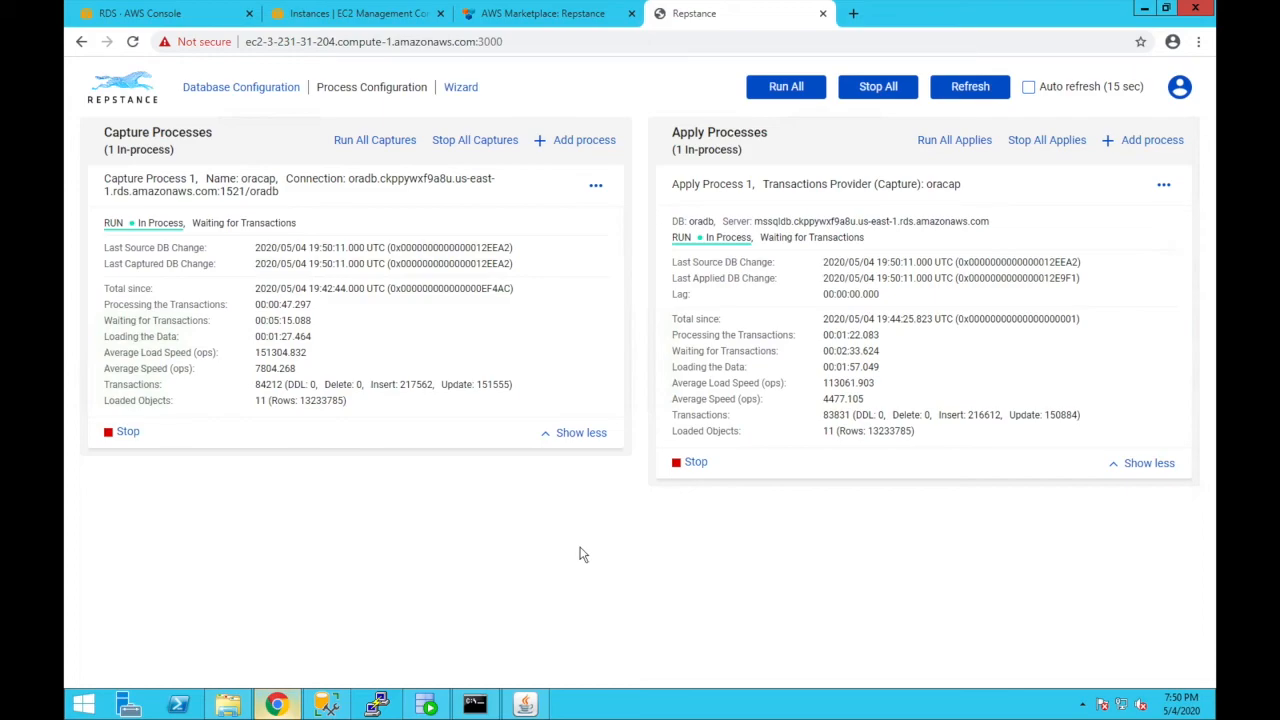
pyautogui.click(962, 89)
pyautogui.click(962, 89)
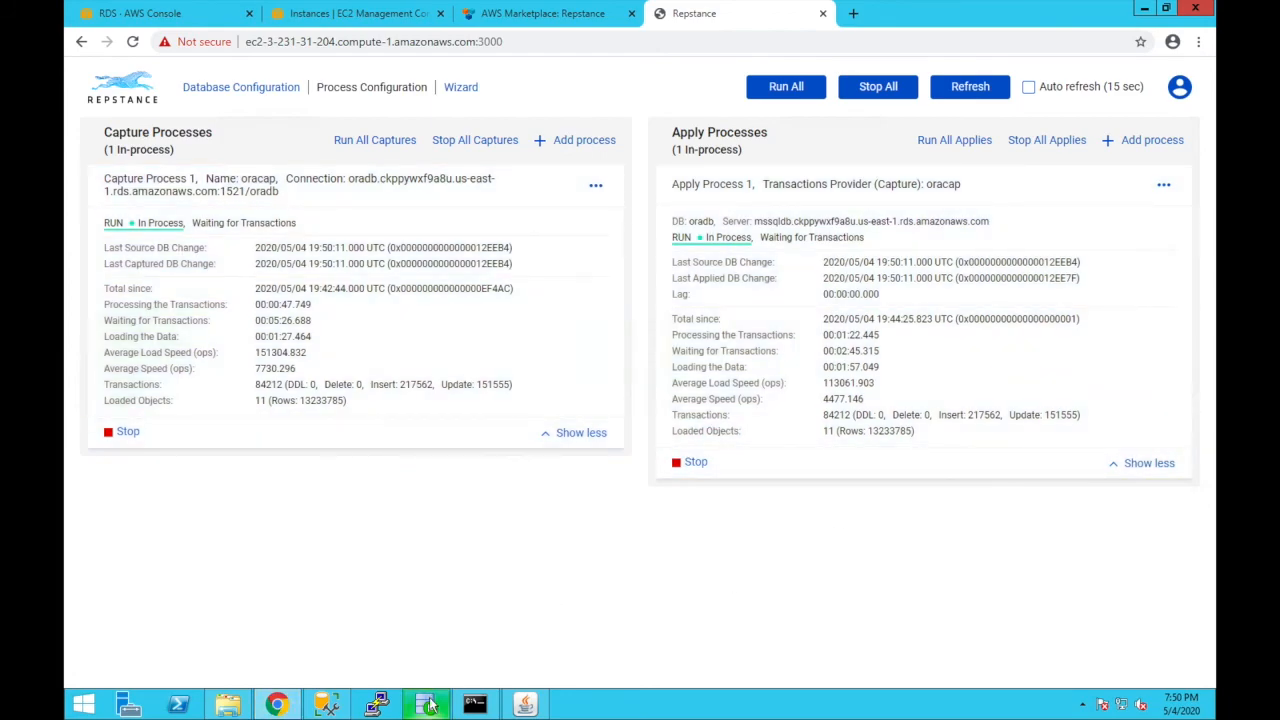
# Rerun the SOE.ORDER_ITEMS row count in Oracle SQL Developer and in SQL Server Management Studio to compare source and target
pyautogui.click(428, 705)
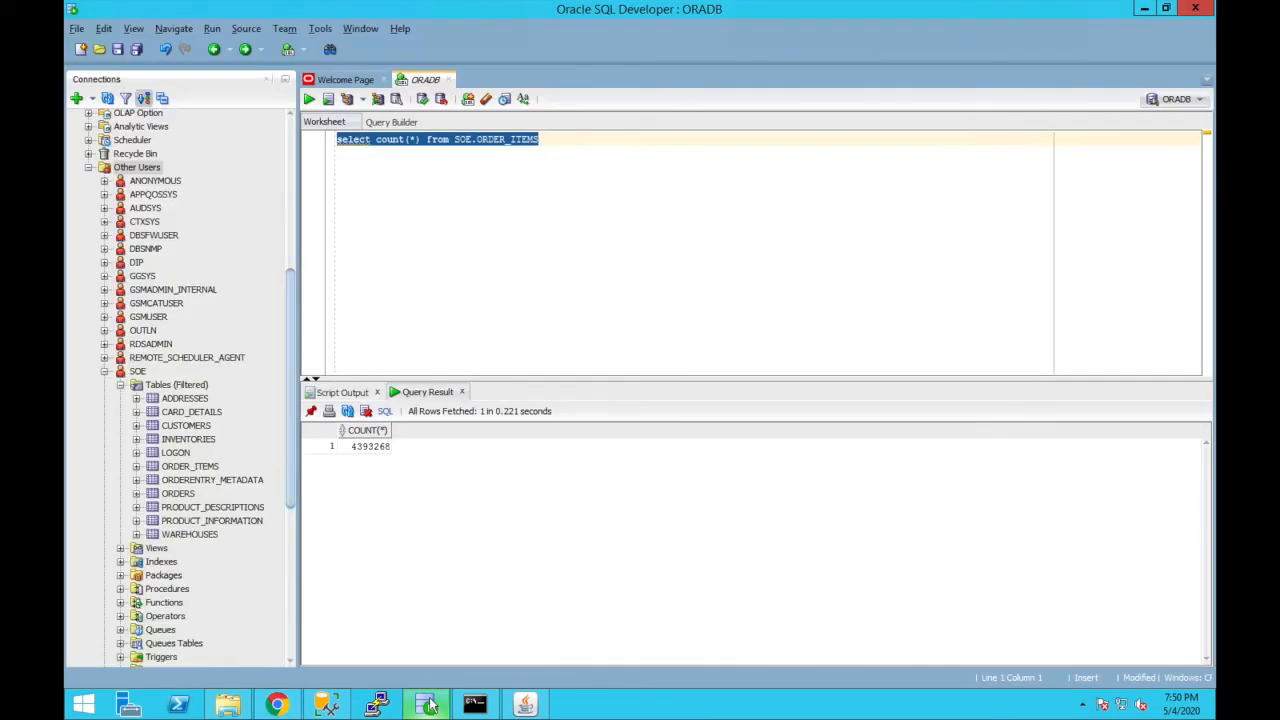
pyautogui.click(310, 100)
pyautogui.click(330, 706)
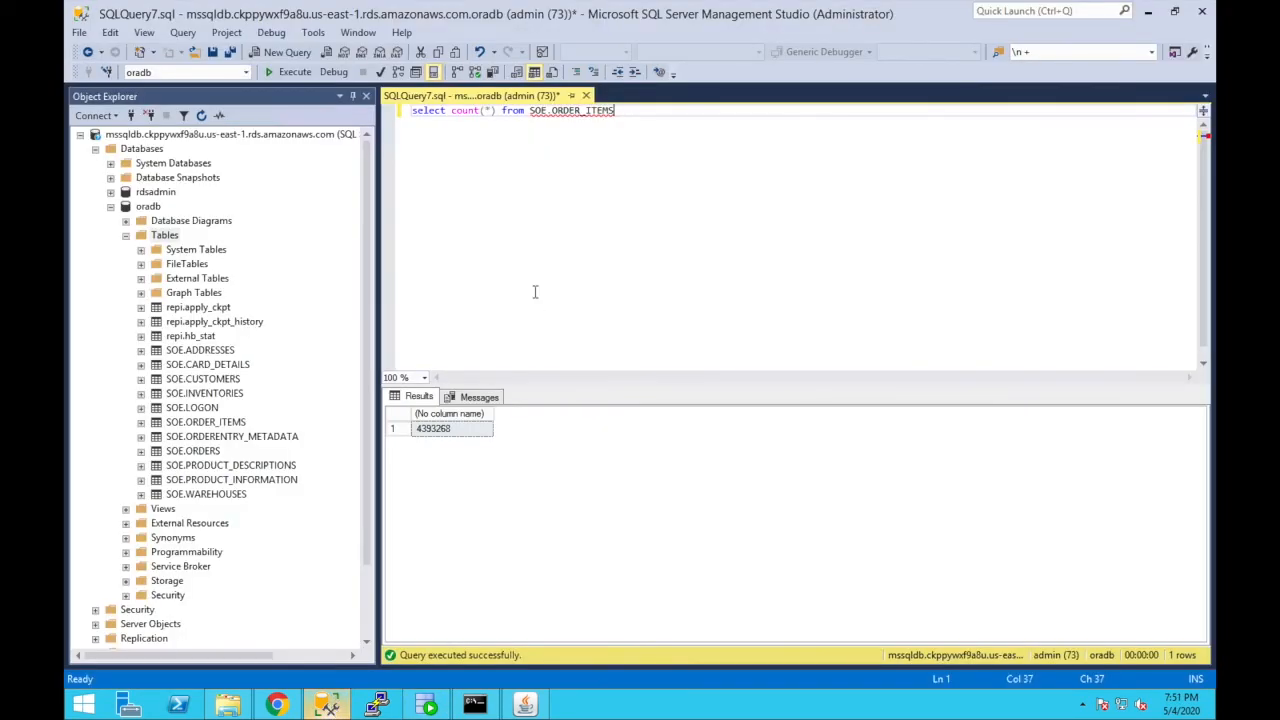
pyautogui.click(295, 72)
# Return to the browser and show the Repstance product page on AWS Marketplace
pyautogui.click(278, 704)
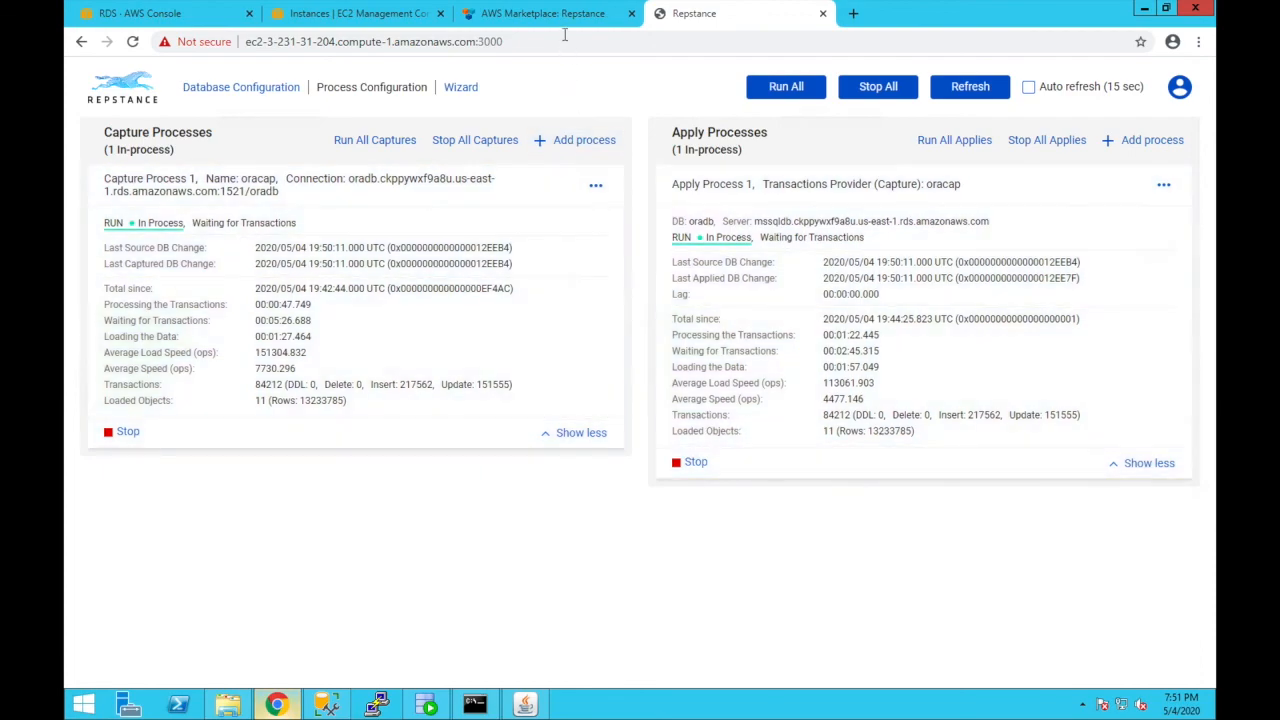
pyautogui.click(562, 15)
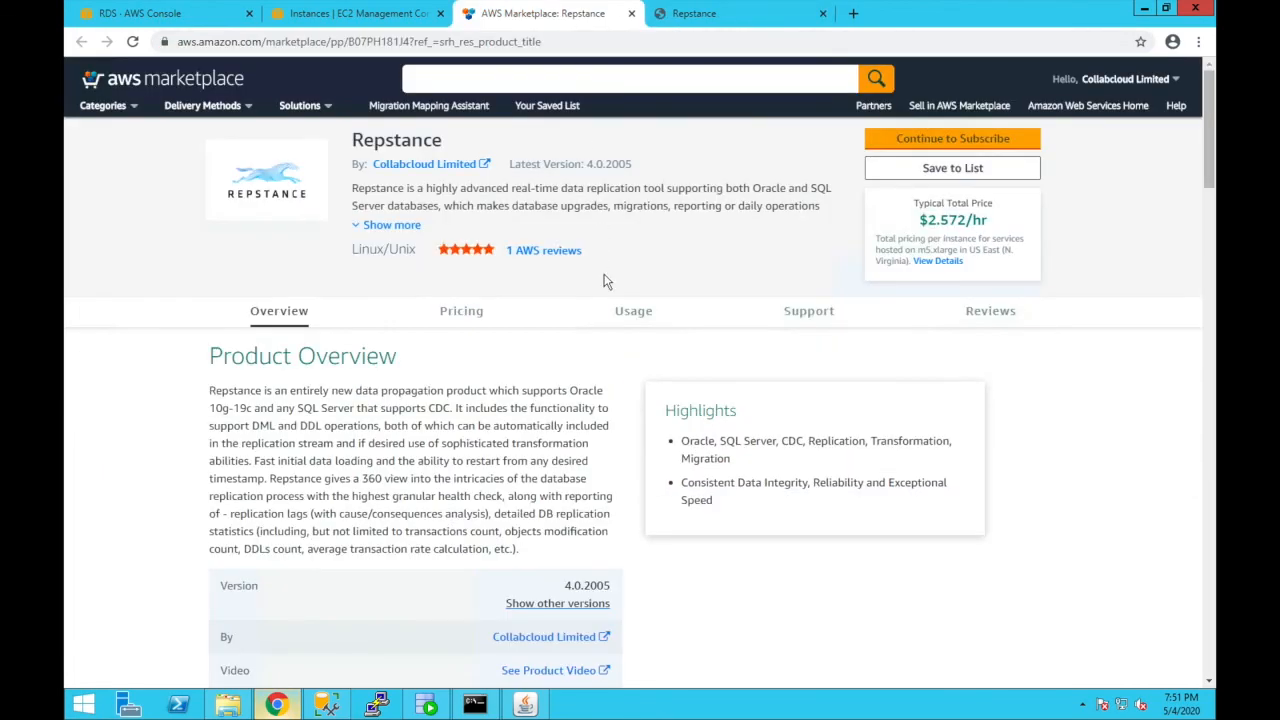